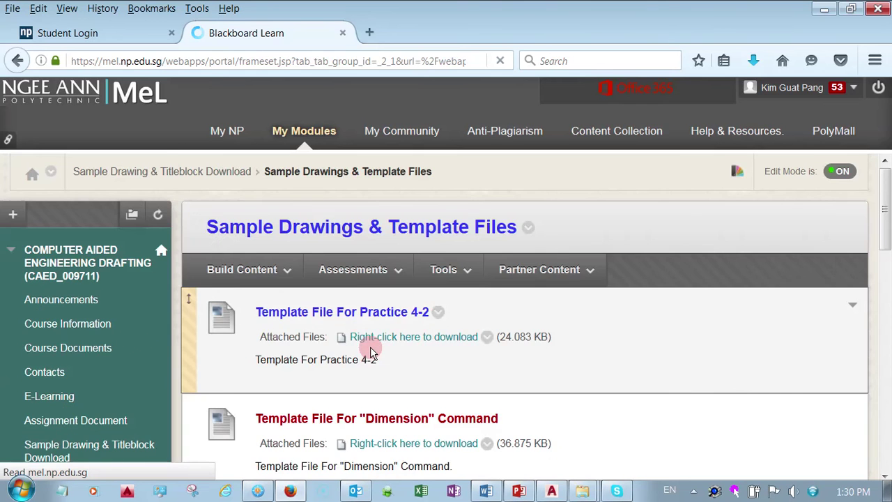
# Download the attached file of "Pulley Template File without dimensions" to the Desktop as pulley.dwt.
pyautogui.scroll(-7, 370, 351)
pyautogui.scroll(-3, 370, 350)
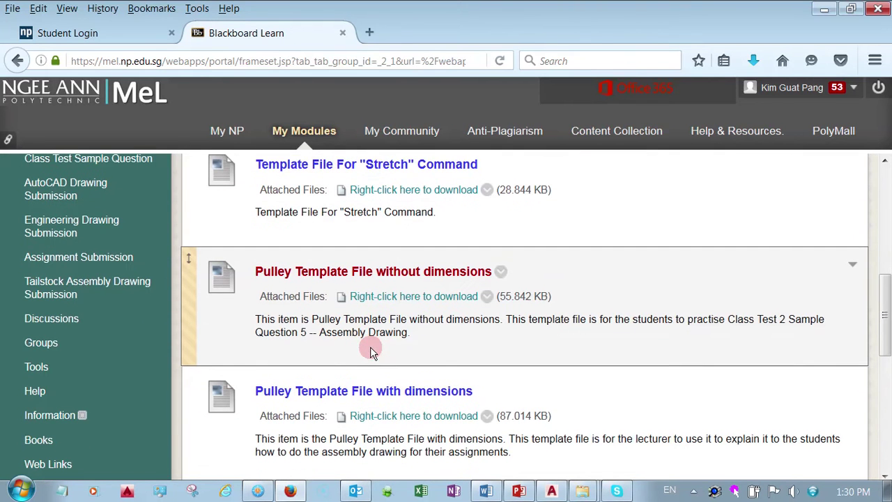
pyautogui.rightClick(417, 300)
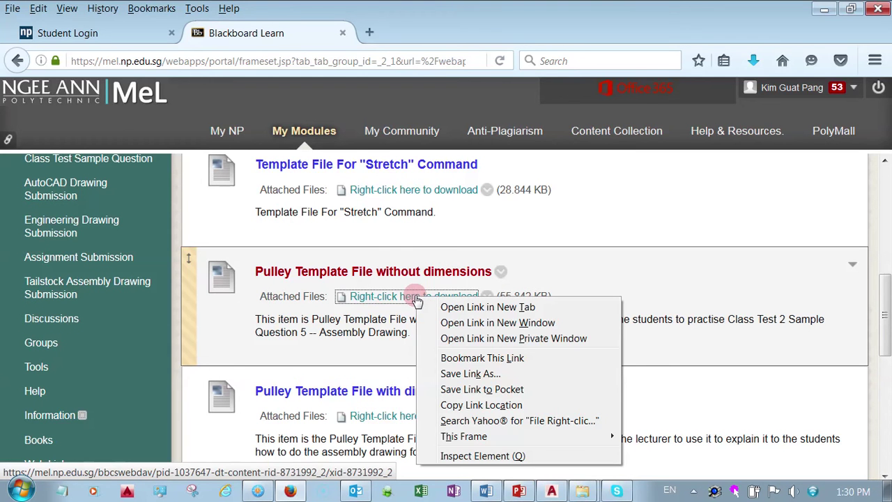
pyautogui.click(467, 375)
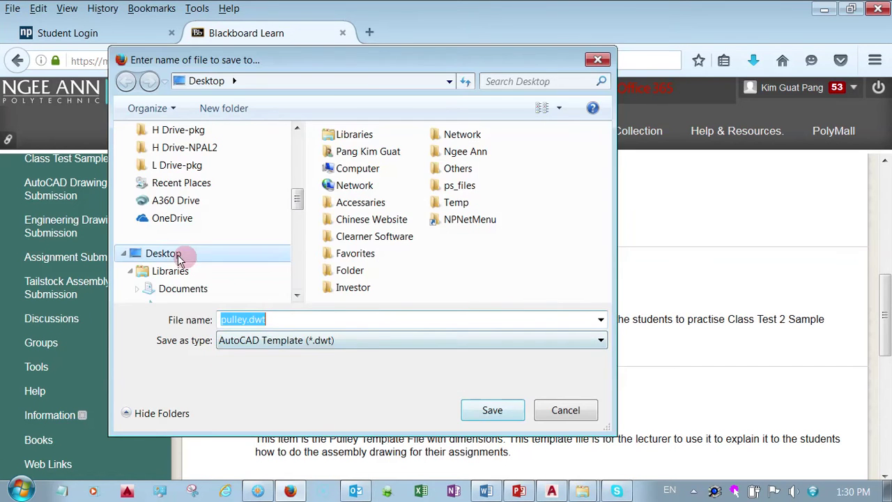
pyautogui.click(175, 256)
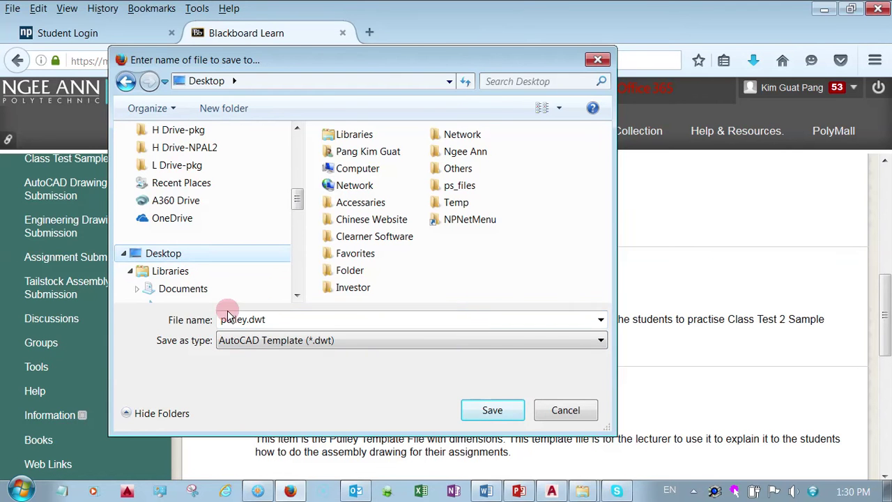
pyautogui.click(493, 411)
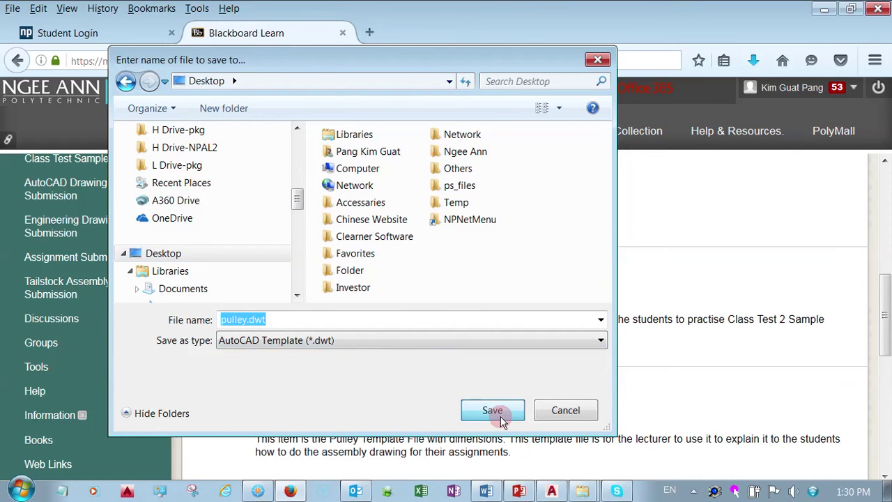
# Switch to AutoCAD and create a new drawing from the pulley.dwt template on the Desktop.
pyautogui.click(551, 492)
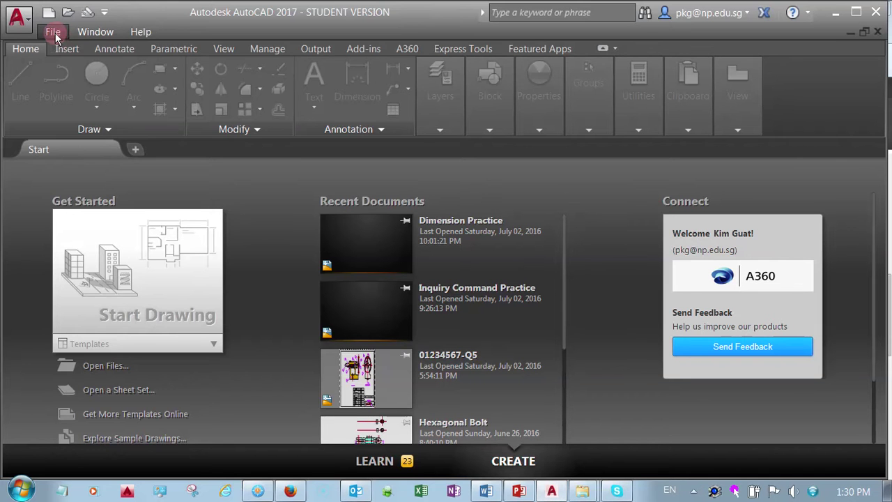
pyautogui.click(53, 32)
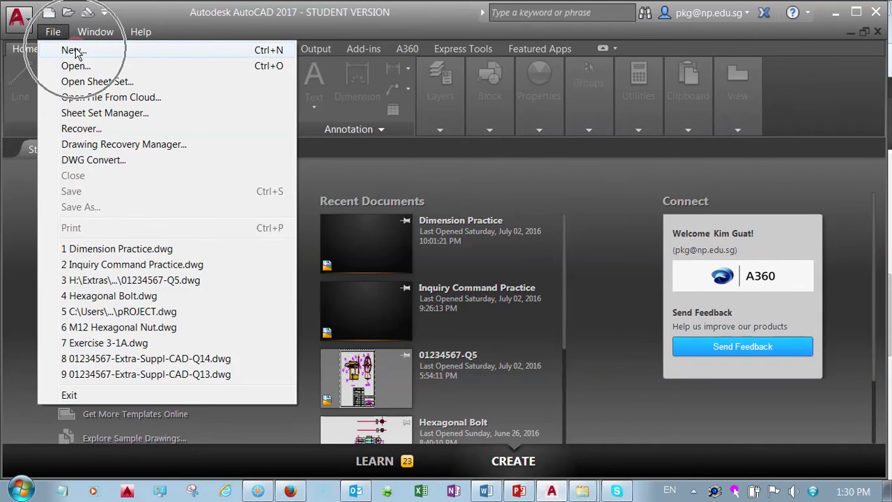
pyautogui.click(74, 51)
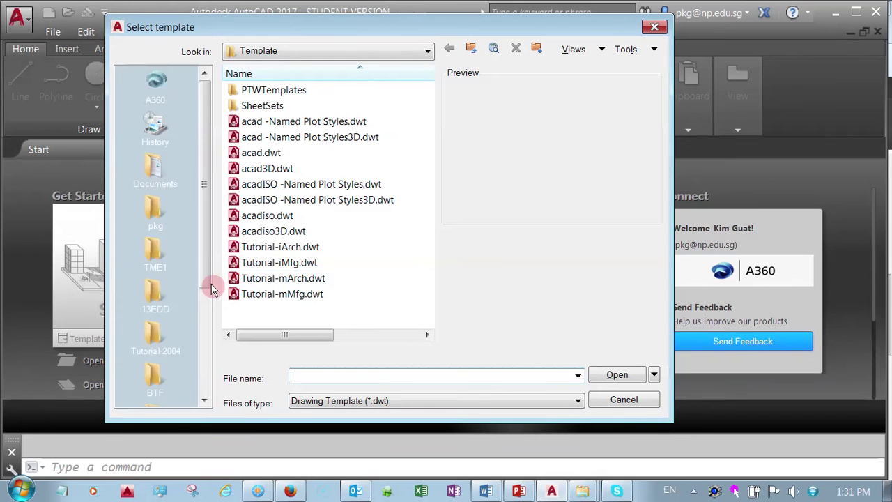
pyautogui.moveTo(203, 278); pyautogui.dragTo(194, 405)
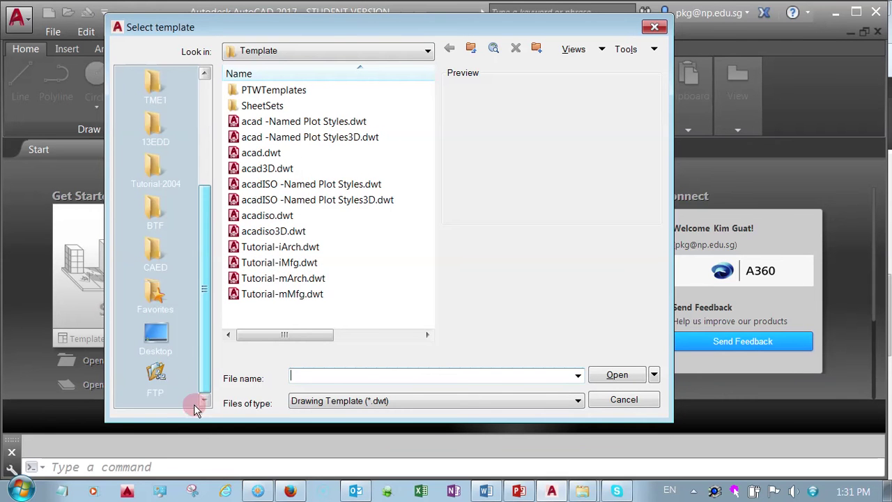
pyautogui.click(156, 338)
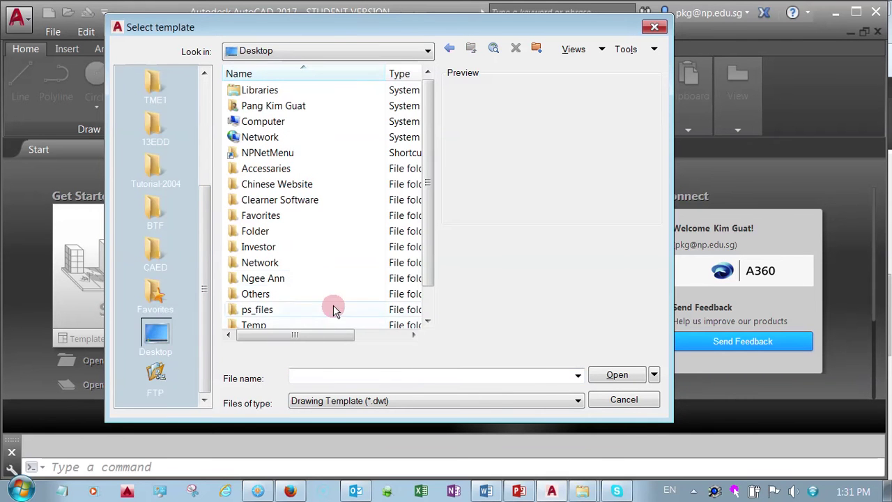
pyautogui.moveTo(426, 269); pyautogui.dragTo(426, 299)
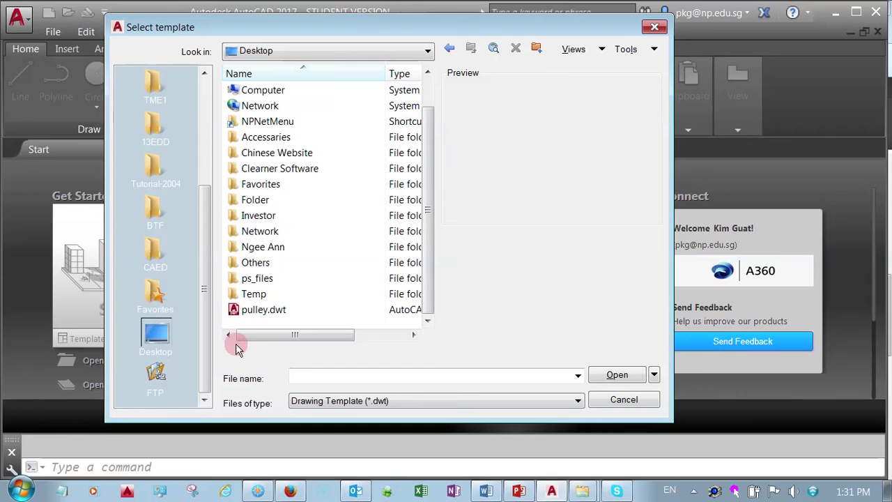
pyautogui.click(259, 311)
pyautogui.click(617, 375)
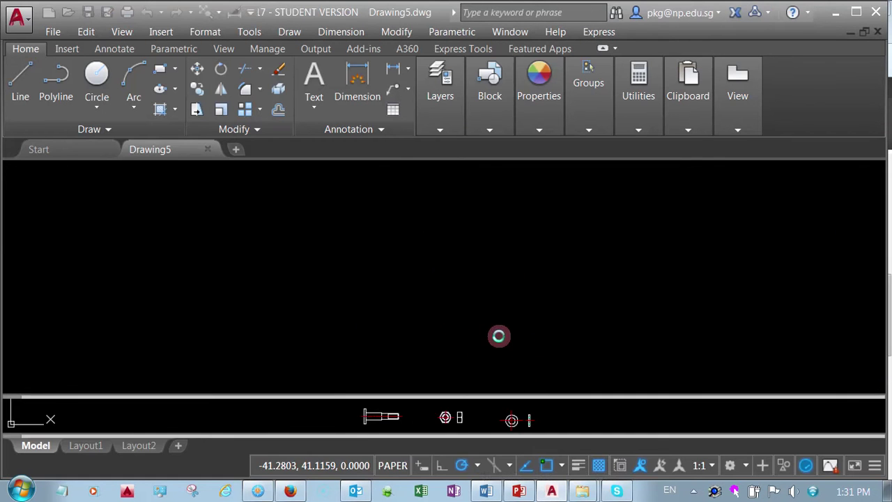
# Move the bush without its centre line into the pulley's side view, matching its left-edge midpoint to the hub's left-edge midpoint.
pyautogui.scroll(3, 462, 328)
pyautogui.moveTo(464, 339); pyautogui.dragTo(425, 339, button='middle')
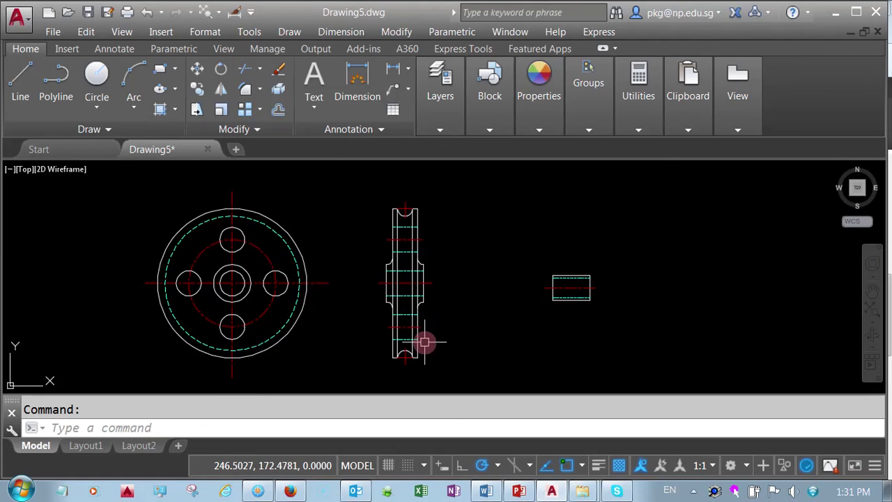
pyautogui.click(203, 73)
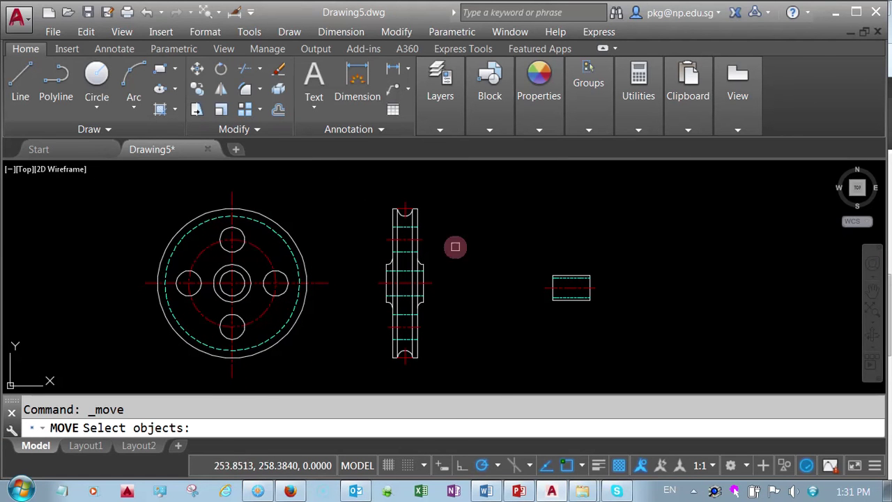
pyautogui.click(544, 314)
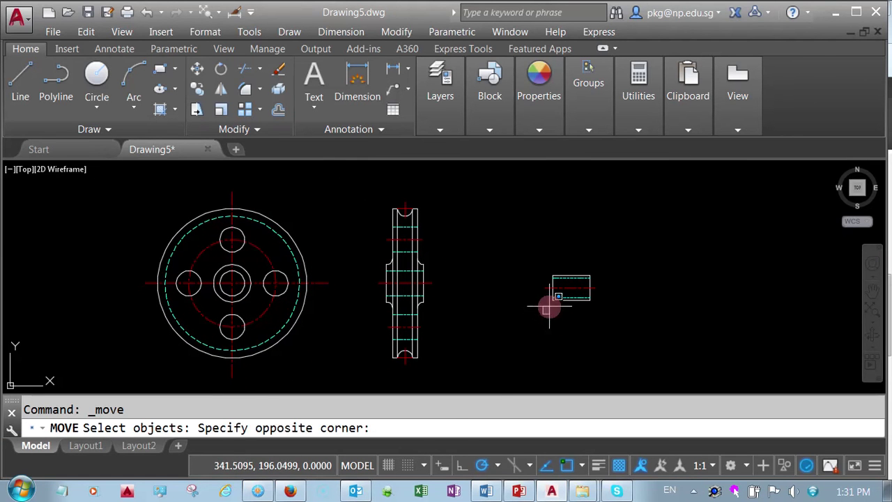
pyautogui.click(593, 266)
pyautogui.press('Return')
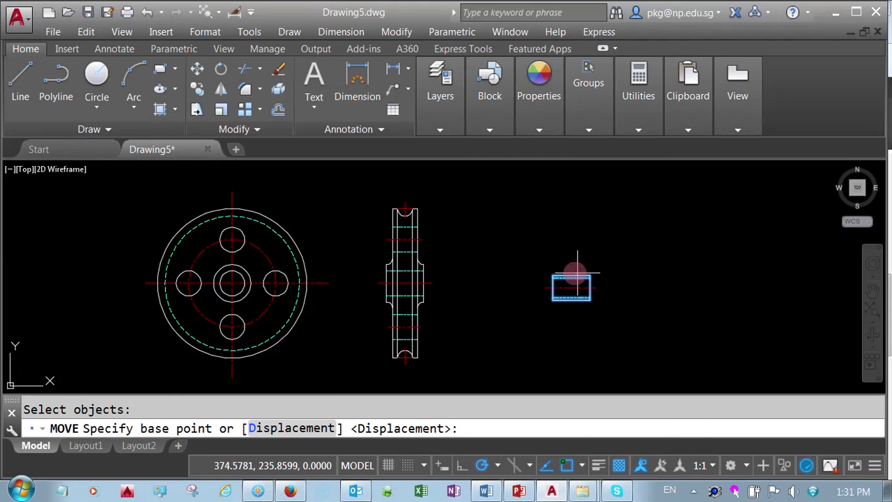
pyautogui.click(554, 286)
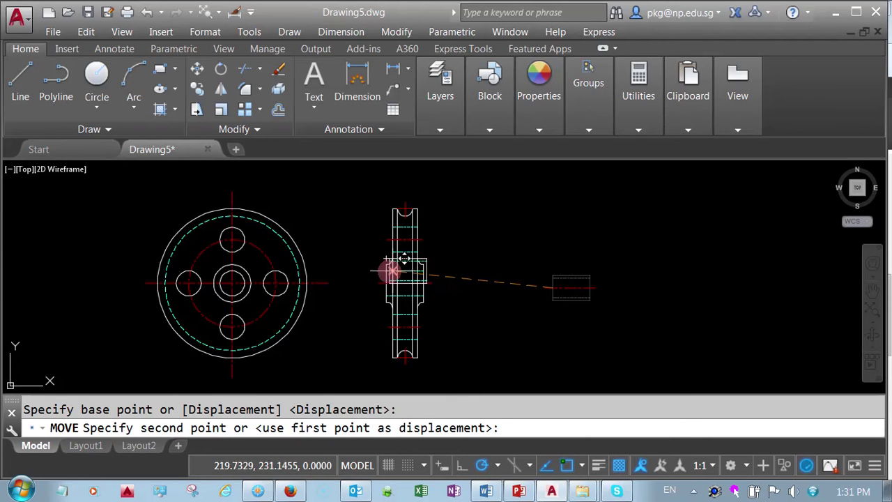
pyautogui.click(386, 283)
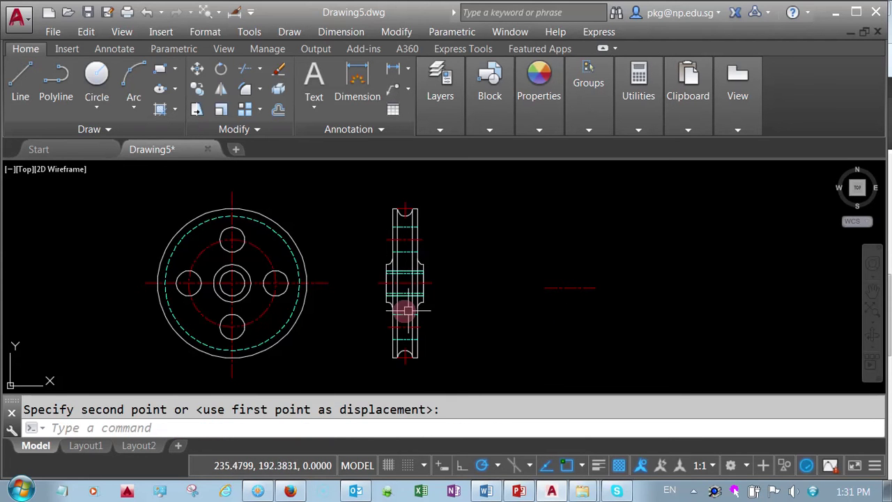
# Delete the duplicate overlapping lines of the hub and bush in the pulley's side view with Overkill, using the default comparison settings.
pyautogui.scroll(8, 388, 268)
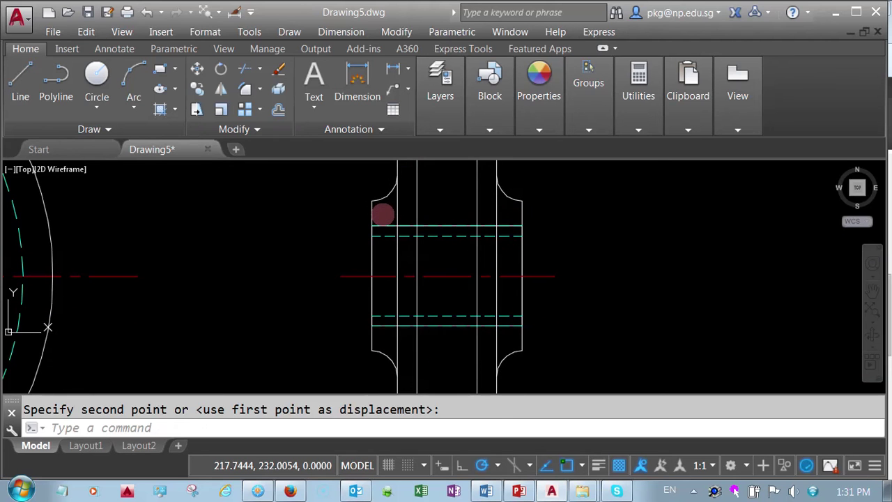
pyautogui.moveTo(383, 215); pyautogui.dragTo(381, 213, button='middle')
pyautogui.click(256, 131)
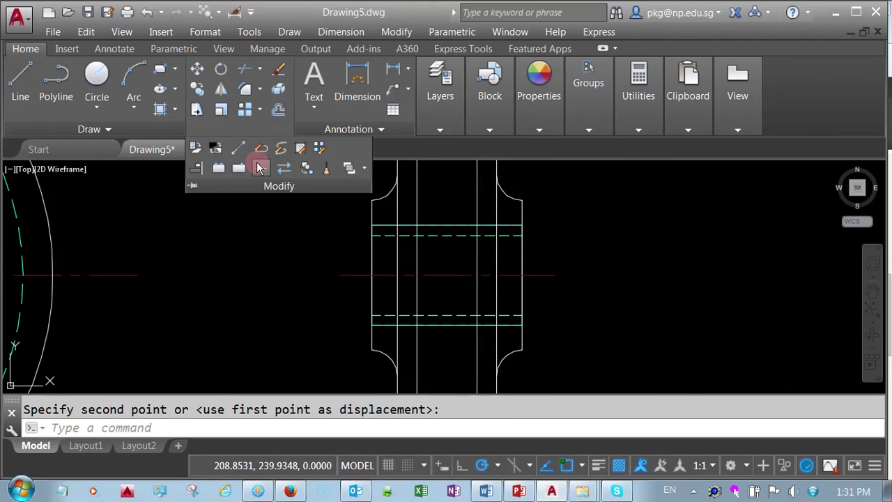
pyautogui.click(327, 175)
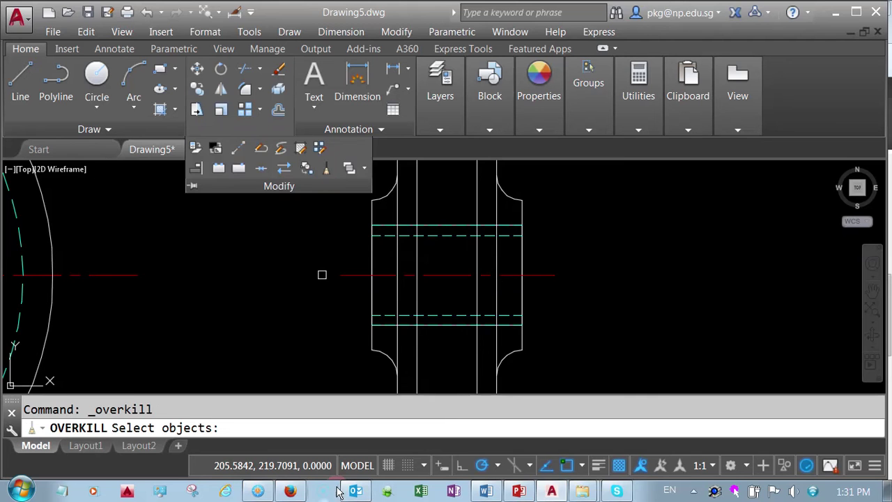
pyautogui.click(341, 381)
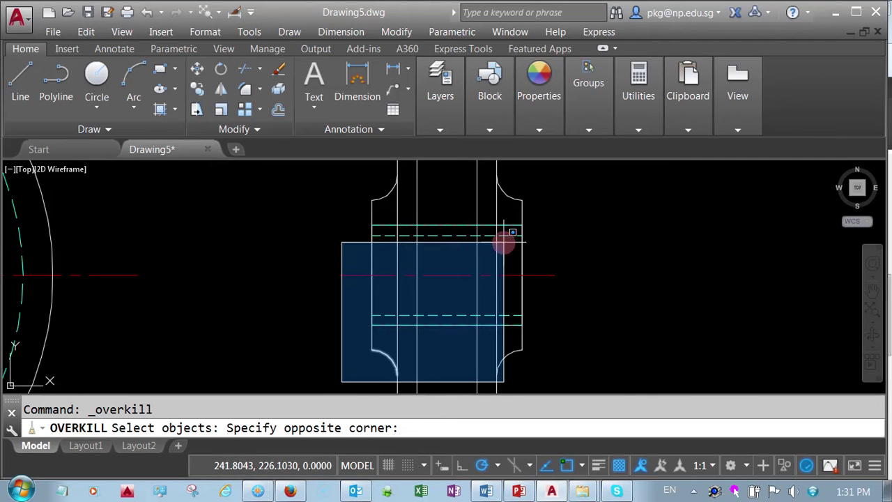
pyautogui.click(575, 167)
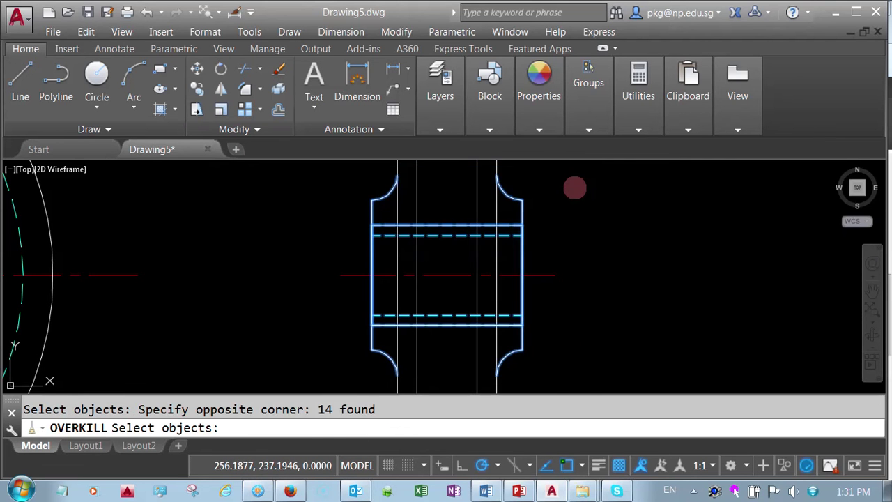
pyautogui.press('Return')
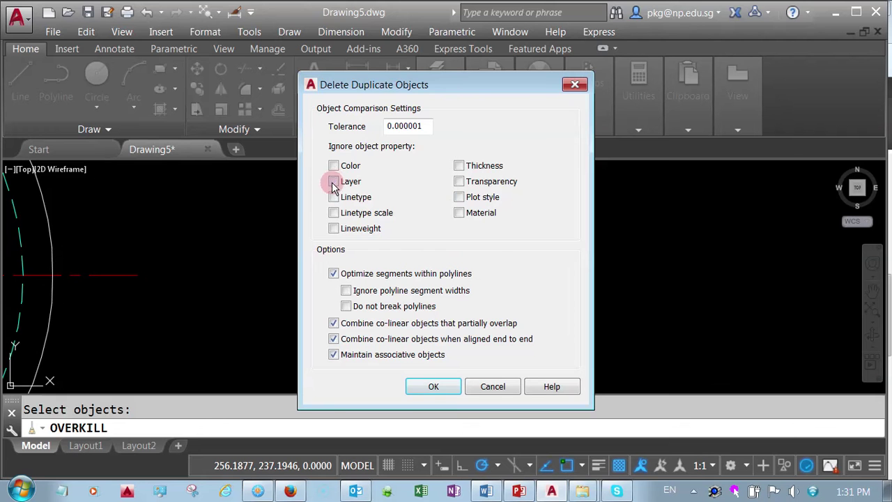
pyautogui.click(433, 387)
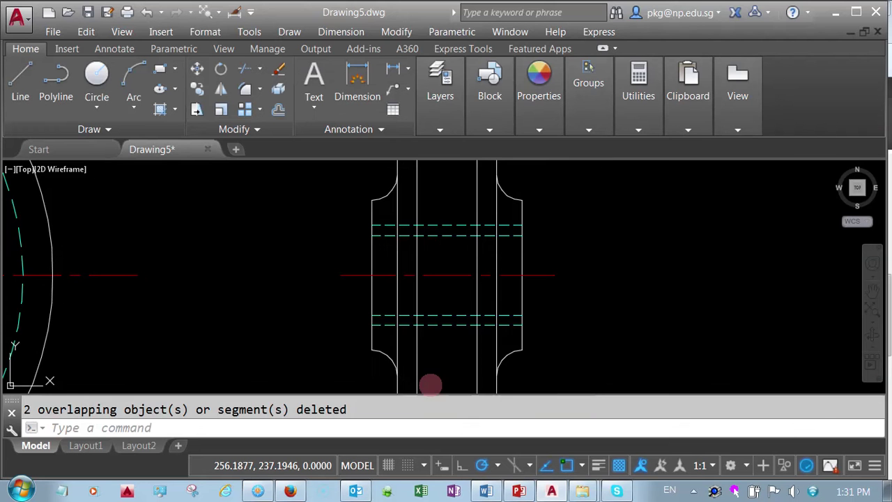
# Try to shorten the hole's centre line in the bracket's side view by stretching its left end to the plate's left edge.
pyautogui.middleClick(439, 287)
pyautogui.middleClick(439, 287)
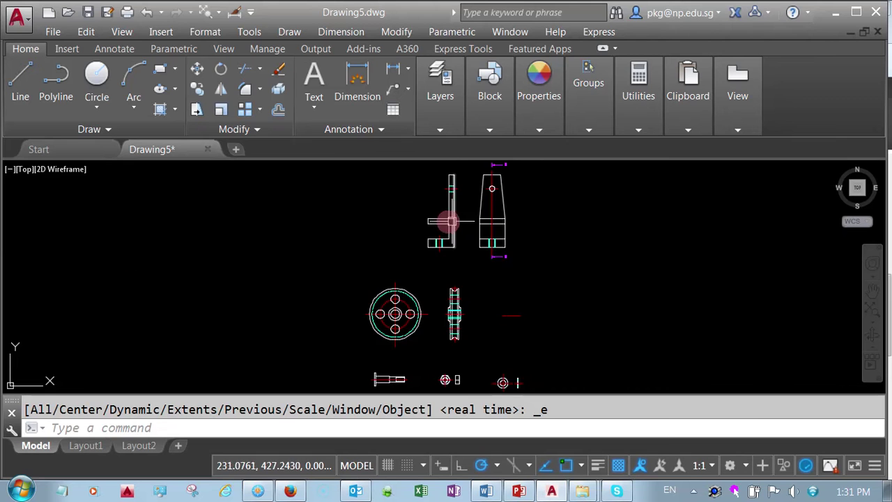
pyautogui.scroll(6, 442, 189)
pyautogui.moveTo(442, 189); pyautogui.dragTo(429, 263, button='middle')
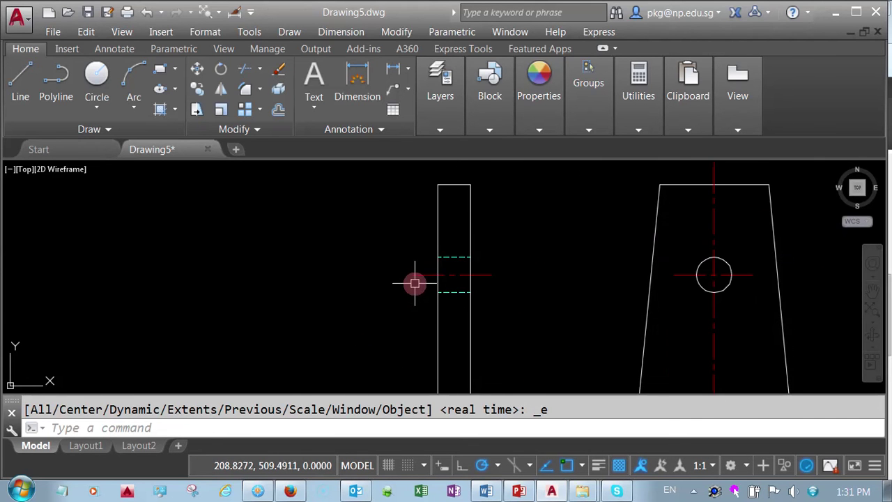
pyautogui.scroll(2, 414, 280)
pyautogui.click(423, 271)
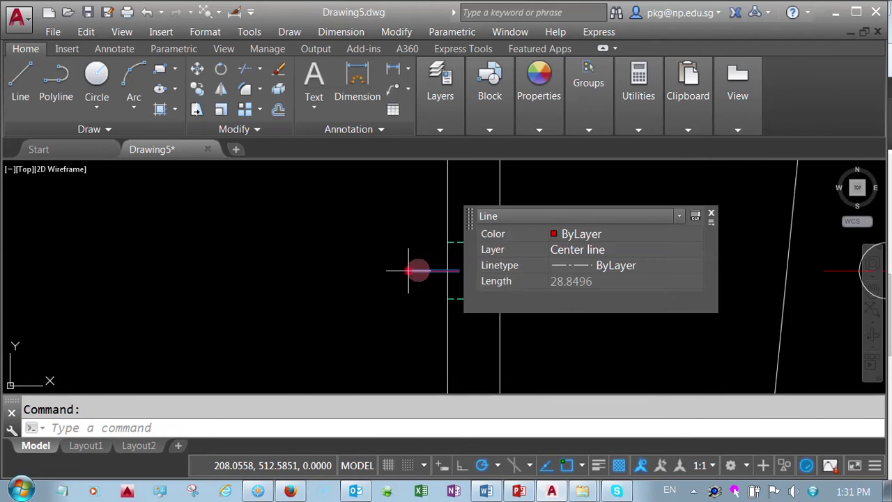
pyautogui.click(408, 270)
pyautogui.click(446, 269)
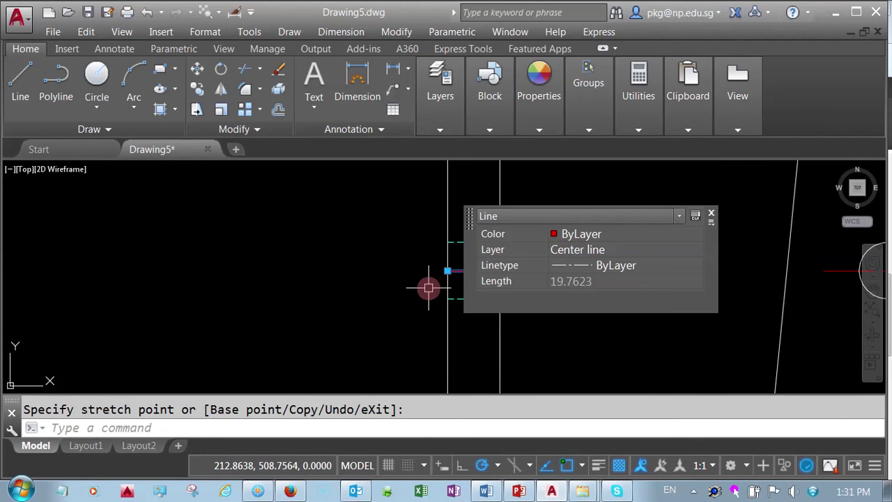
# Undo the view change and the stretch of the bracket hole's centre line.
pyautogui.middleClick(426, 284)
pyautogui.middleClick(426, 284)
pyautogui.scroll(8, 445, 202)
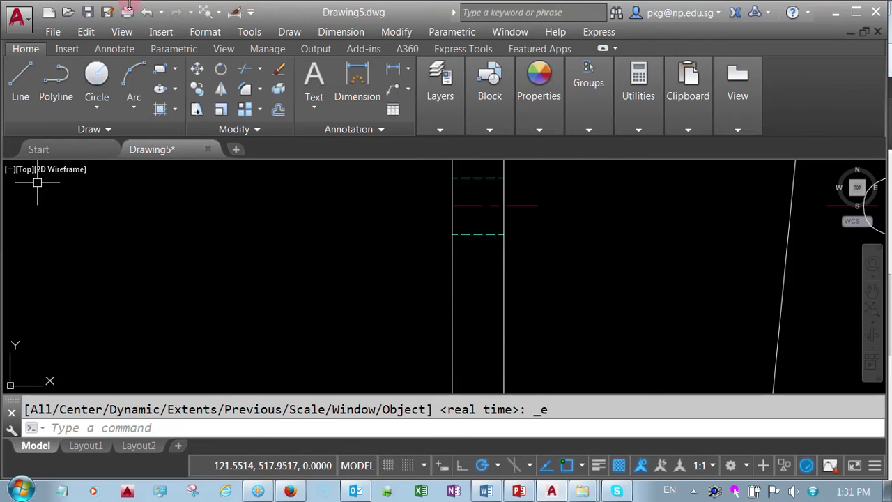
pyautogui.click(147, 13)
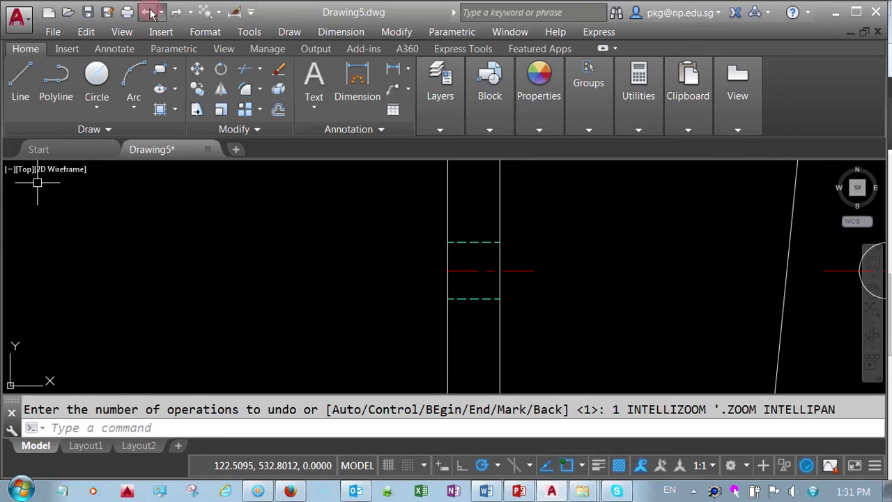
pyautogui.click(149, 12)
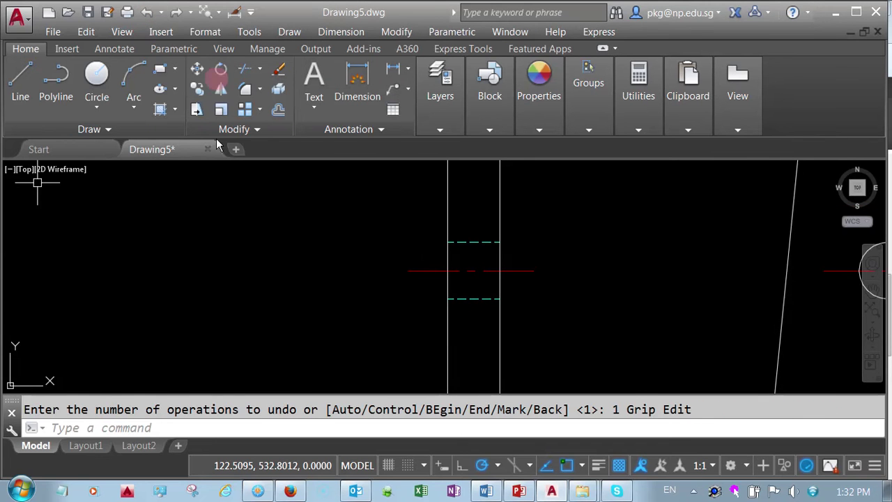
# Stretch the left end of the bracket hole's centre line to the left edge of the upright plate in the side view.
pyautogui.click(414, 271)
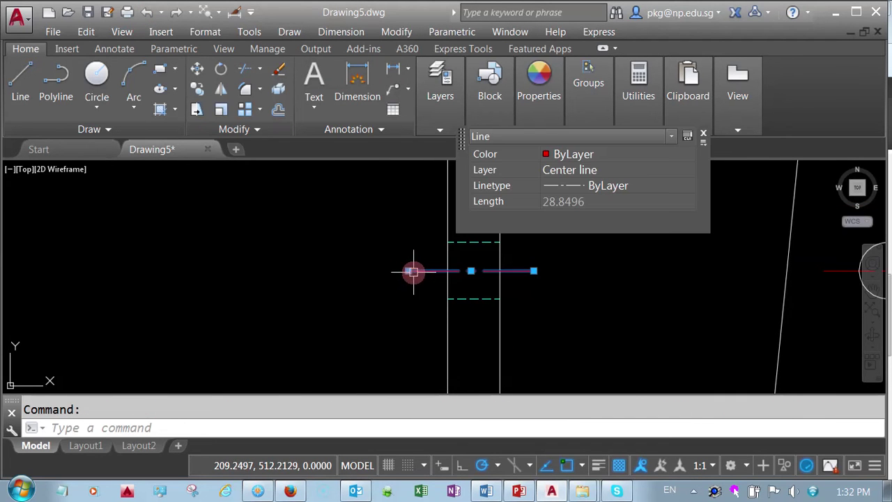
pyautogui.click(407, 270)
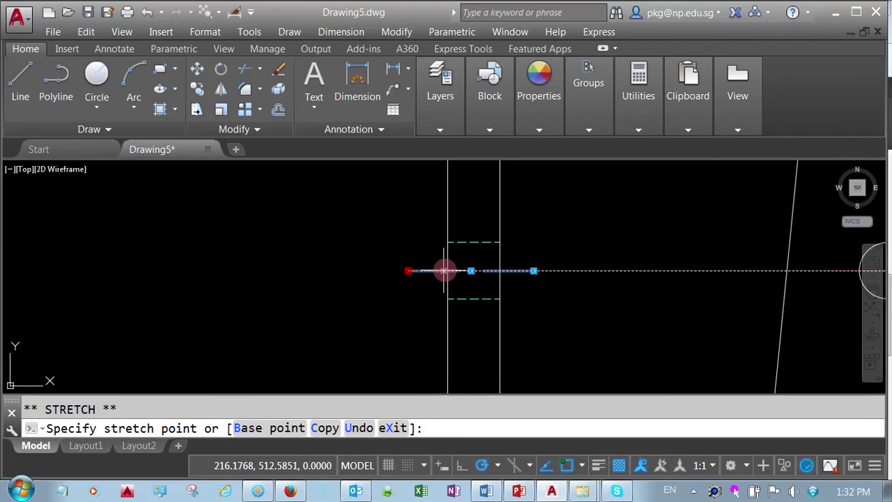
pyautogui.click(447, 271)
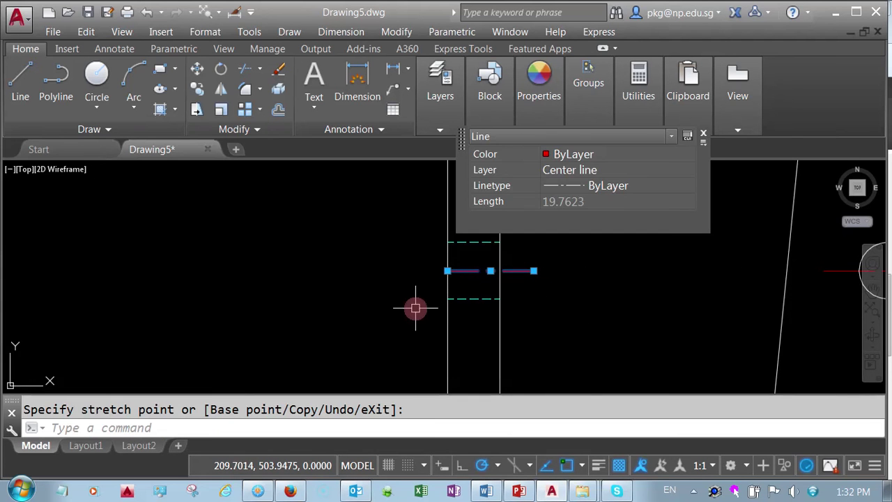
# Move the stepped shaft, without its centre line, by its shoulder's centre onto the left end of the bracket hole's centre line in the side view.
pyautogui.scroll(-5, 416, 309)
pyautogui.press('Escape')
pyautogui.middleClick(388, 339)
pyautogui.middleClick(388, 339)
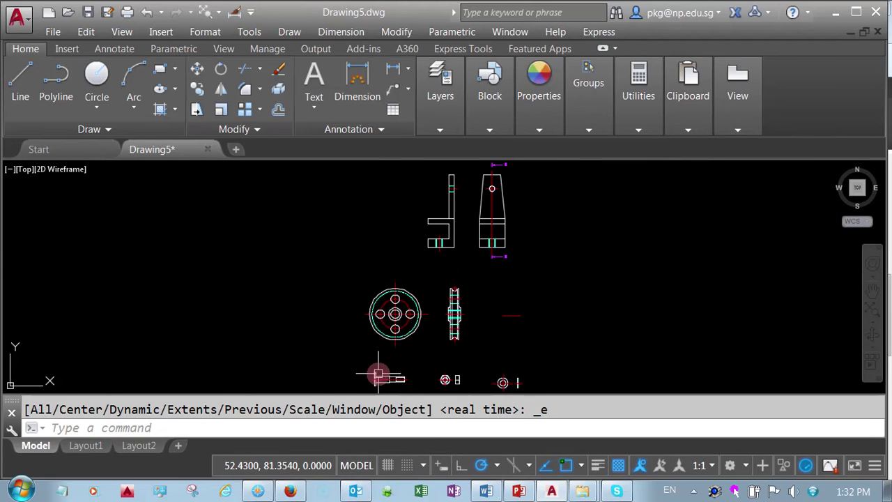
pyautogui.scroll(3, 379, 375)
pyautogui.moveTo(374, 372); pyautogui.dragTo(360, 247, button='middle')
pyautogui.scroll(4, 350, 234)
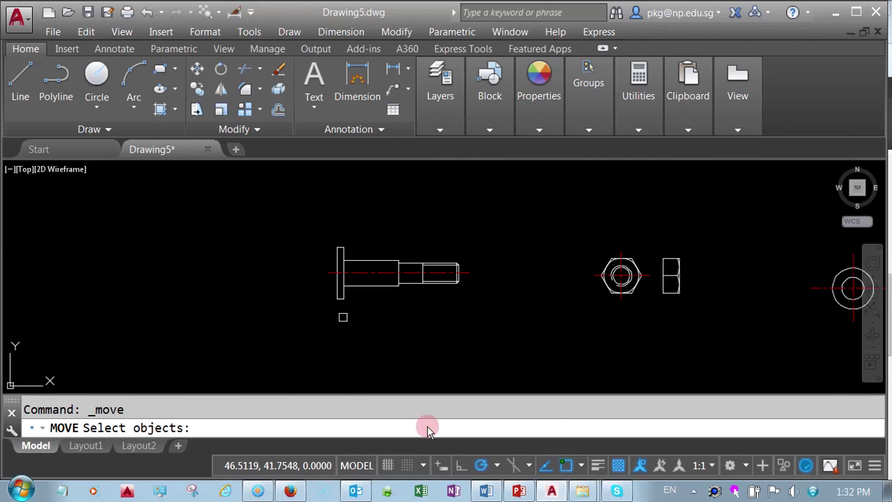
pyautogui.click(464, 211)
pyautogui.press('Return')
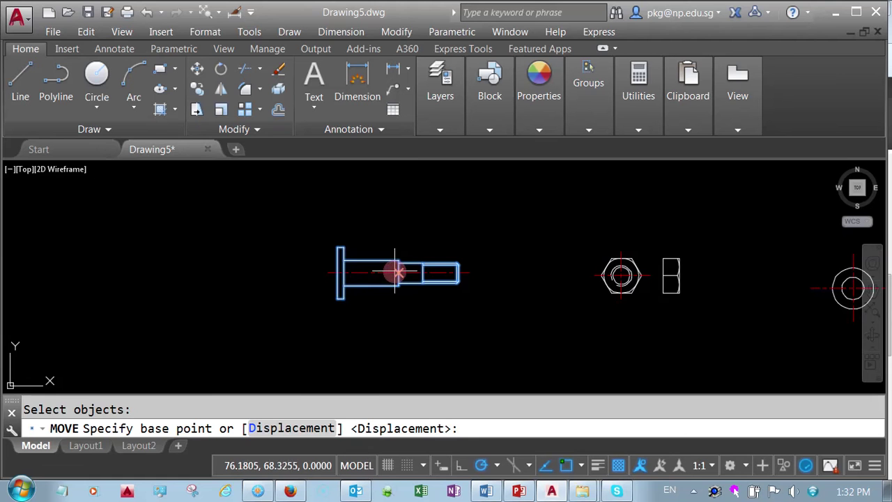
pyautogui.click(398, 272)
pyautogui.middleClick(398, 271)
pyautogui.middleClick(398, 272)
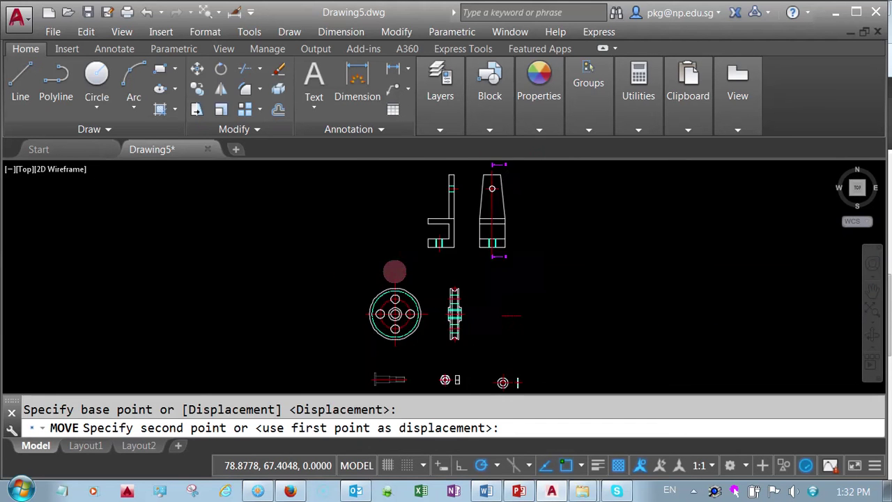
pyautogui.scroll(5, 438, 199)
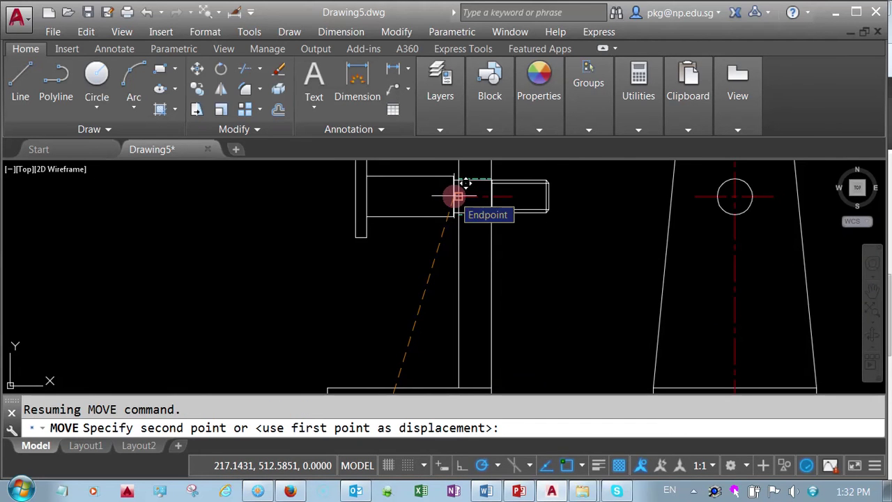
pyautogui.click(458, 195)
# Move the pulley's side view by its right hub face's centre to 1 unit left of the bracket plate's left face on the shaft axis.
pyautogui.scroll(-3, 418, 256)
pyautogui.middleClick(415, 313)
pyautogui.middleClick(415, 313)
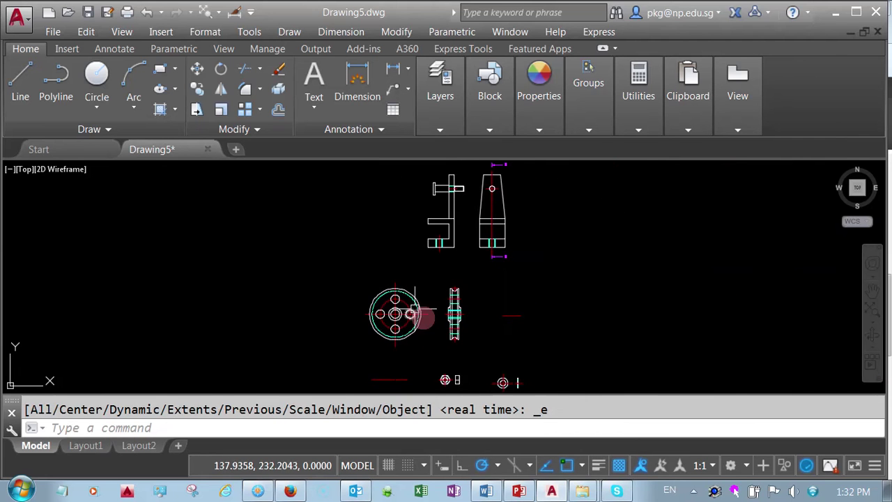
pyautogui.scroll(4, 429, 328)
pyautogui.moveTo(434, 338); pyautogui.dragTo(377, 328, button='middle')
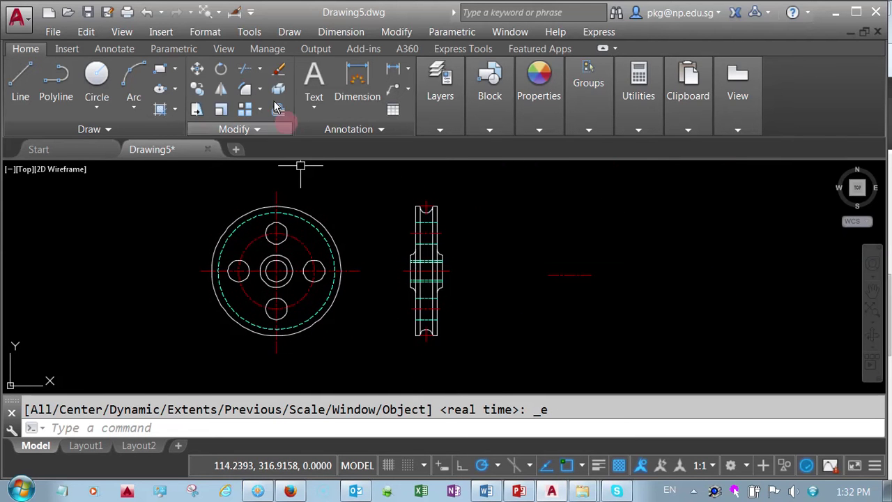
pyautogui.click(198, 69)
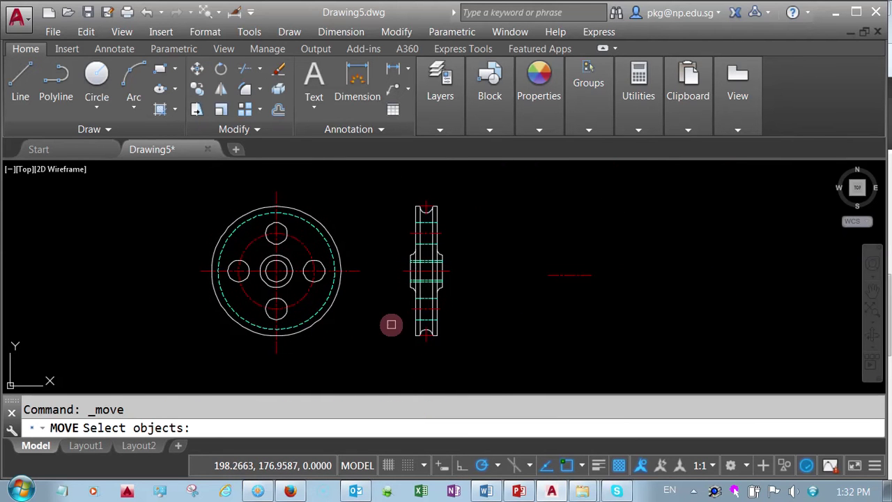
pyautogui.click(389, 350)
pyautogui.click(462, 182)
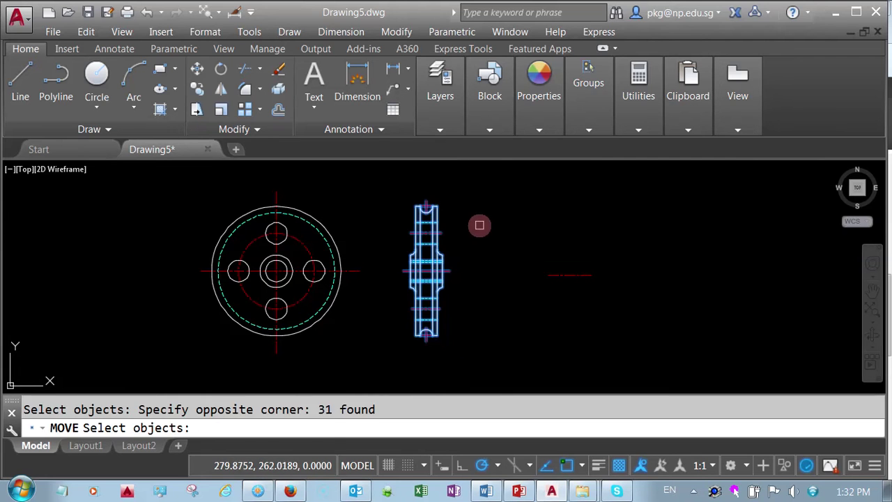
pyautogui.press('Return')
pyautogui.scroll(6, 442, 269)
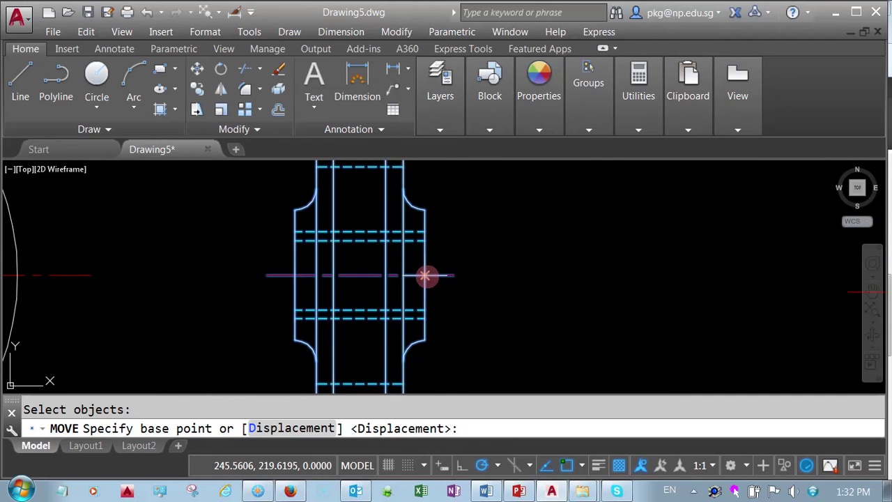
pyautogui.click(424, 277)
pyautogui.scroll(-6, 426, 274)
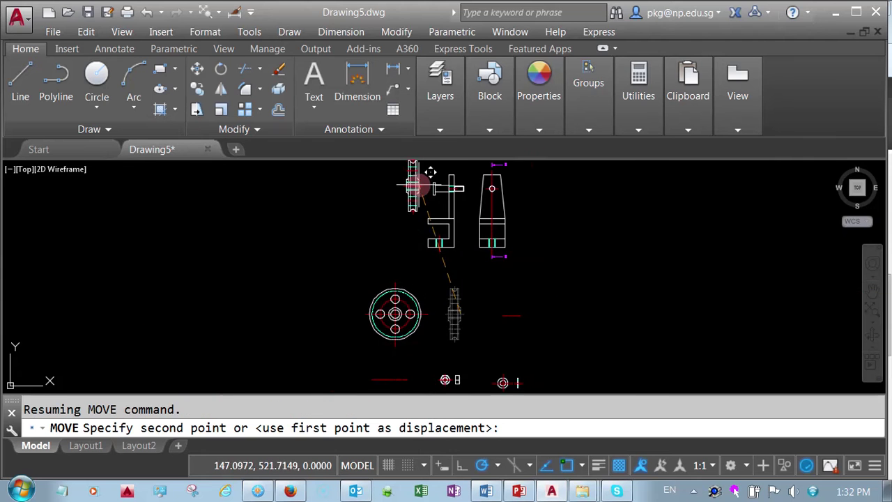
pyautogui.scroll(6, 431, 171)
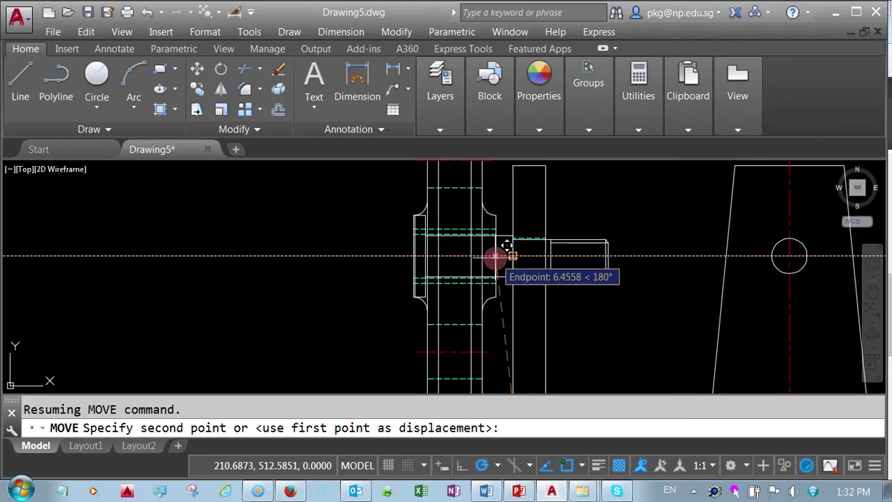
pyautogui.press('Return')
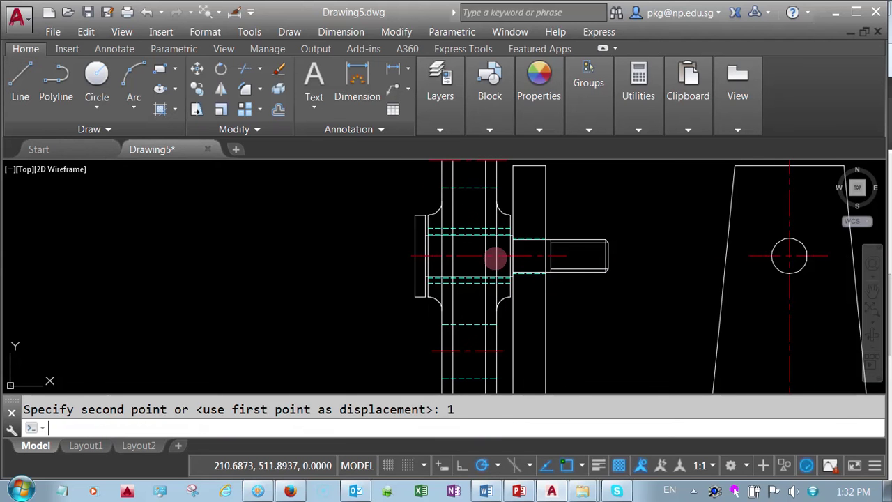
# Add a linear dimension across the gap between the pulley hub's right face and the bracket plate.
pyautogui.scroll(2, 454, 310)
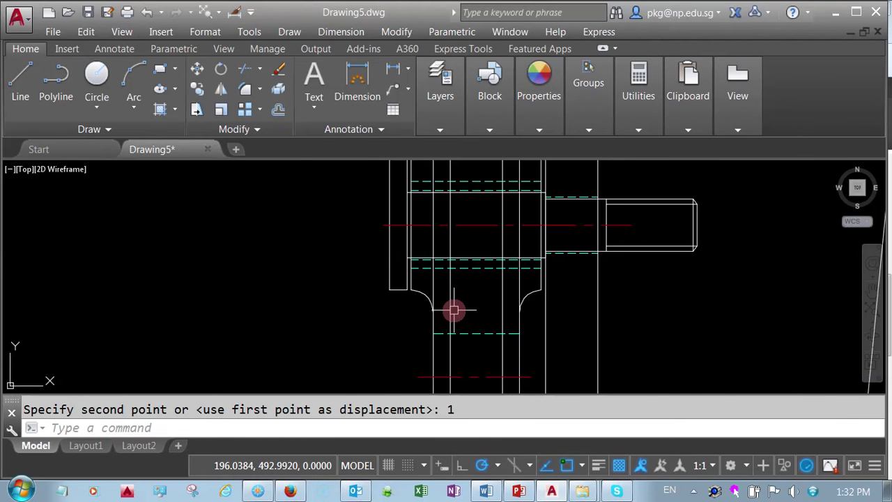
pyautogui.scroll(3, 391, 261)
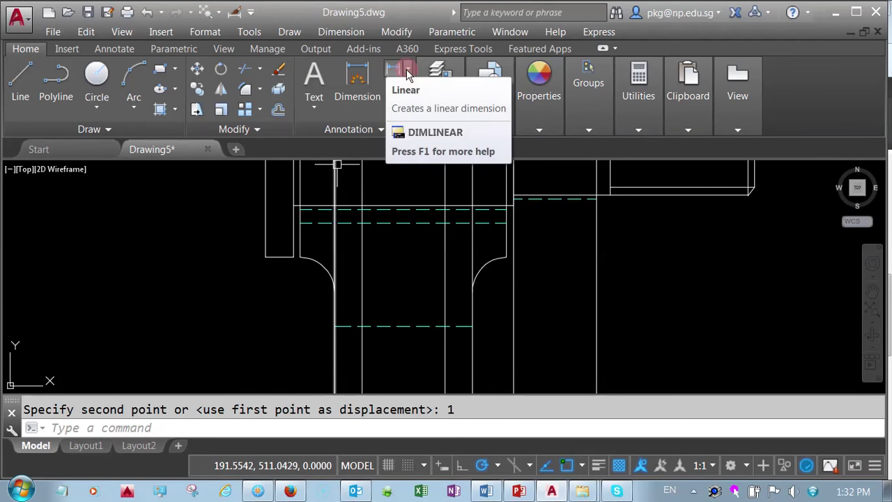
pyautogui.click(408, 69)
pyautogui.click(406, 97)
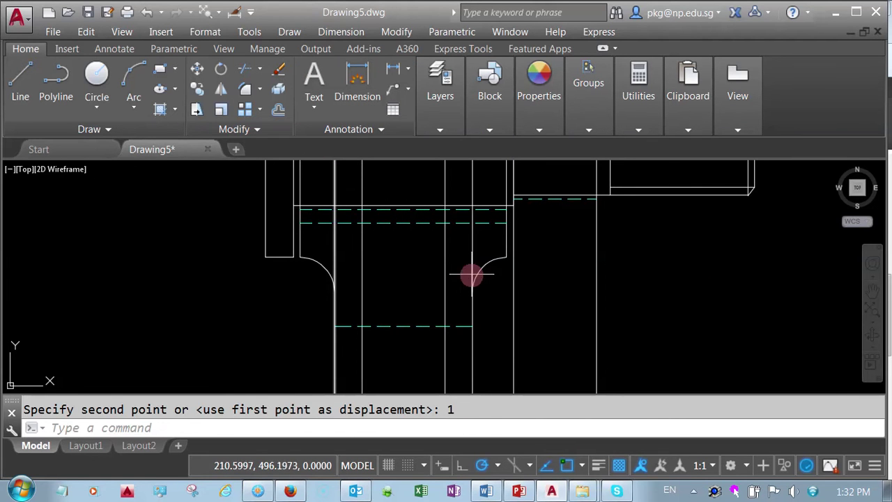
pyautogui.click(507, 256)
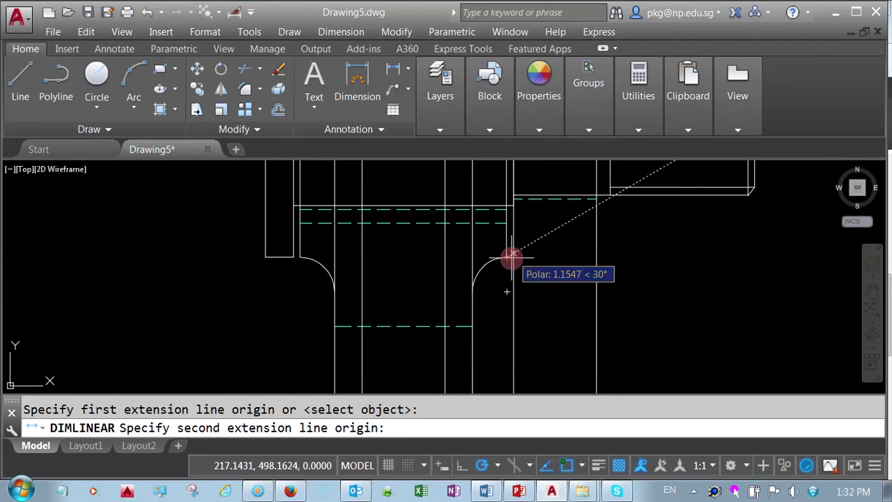
pyautogui.click(513, 258)
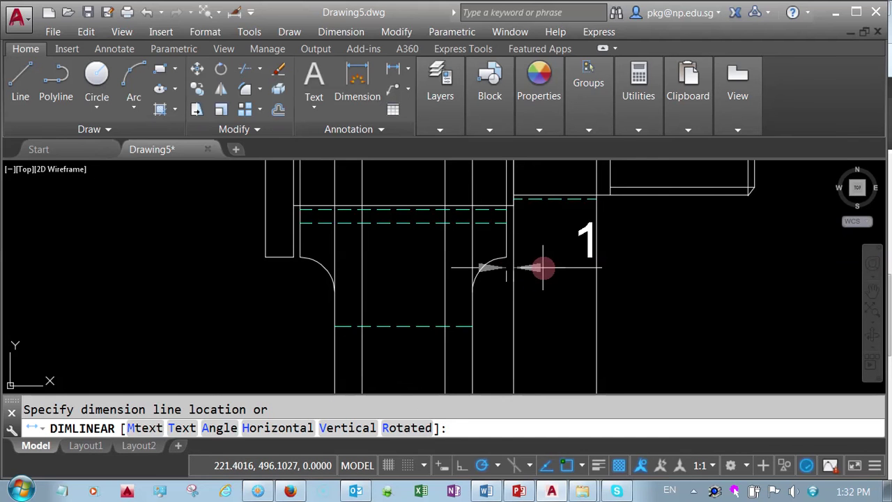
pyautogui.click(541, 277)
# Add a linear dimension across the gap between the pulley hub's left face and the shaft's head.
pyautogui.rightClick(418, 218)
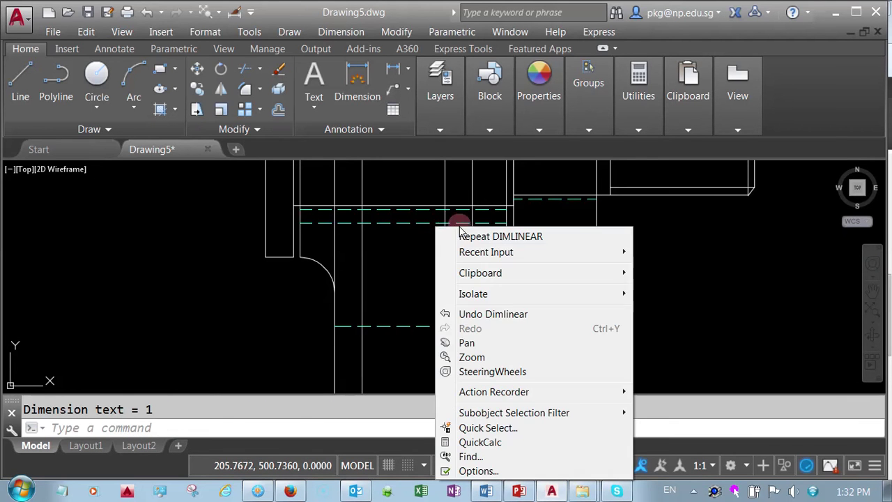
pyautogui.click(463, 217)
pyautogui.click(304, 258)
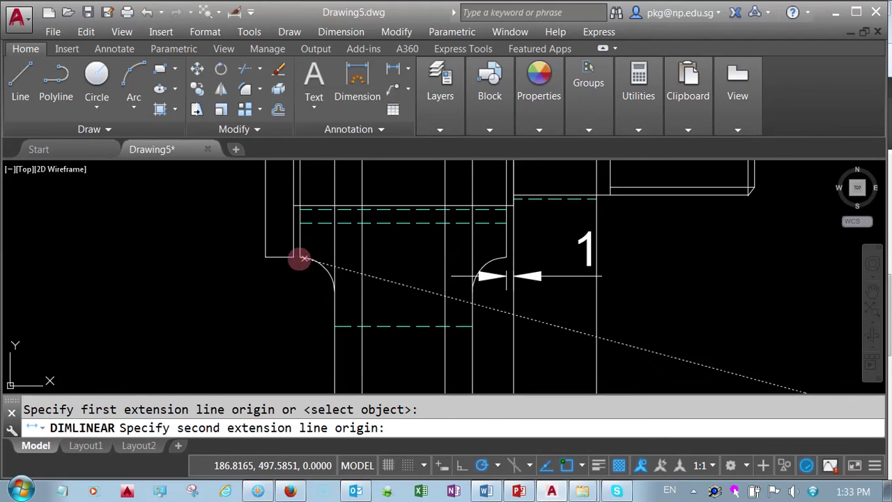
pyautogui.click(293, 258)
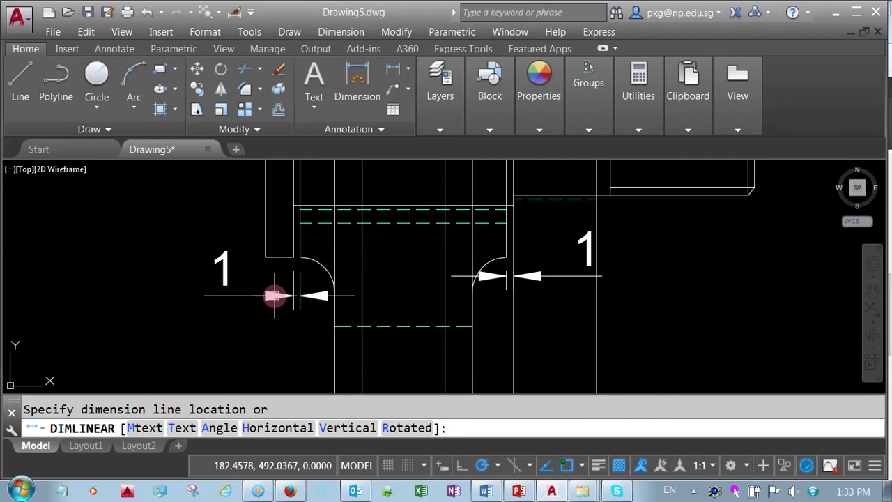
pyautogui.click(272, 295)
pyautogui.scroll(-4, 240, 352)
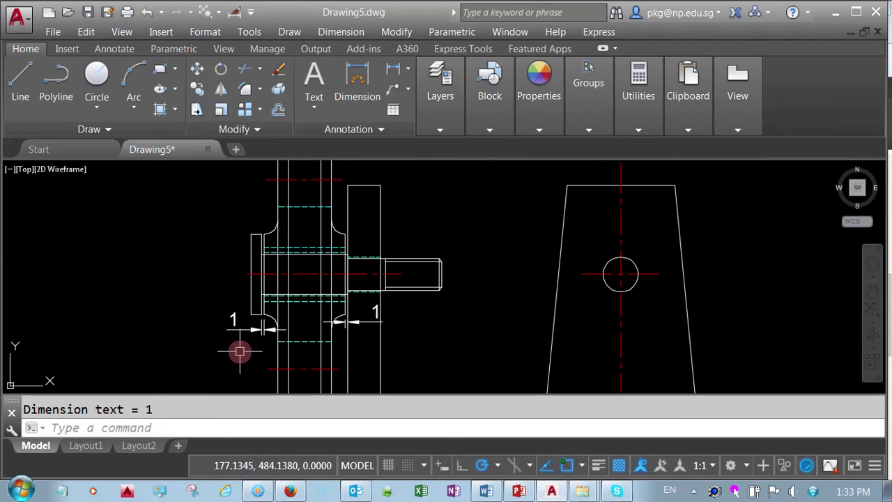
# Erase the two gap dimensions on either side of the pulley hub.
pyautogui.click(235, 350)
pyautogui.click(221, 315)
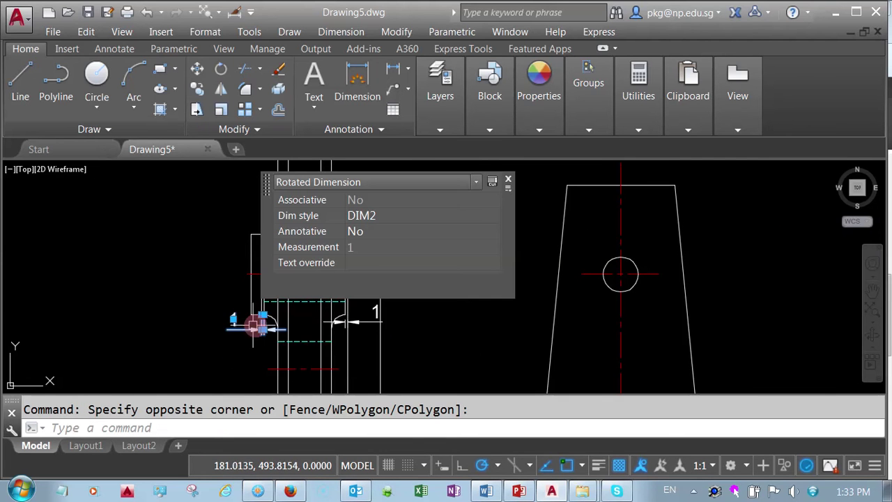
pyautogui.click(359, 321)
pyautogui.rightClick(359, 324)
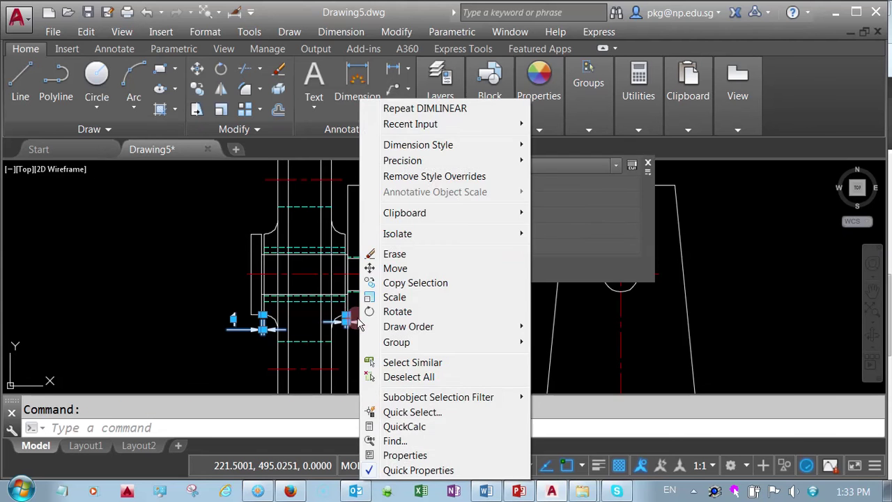
pyautogui.click(396, 257)
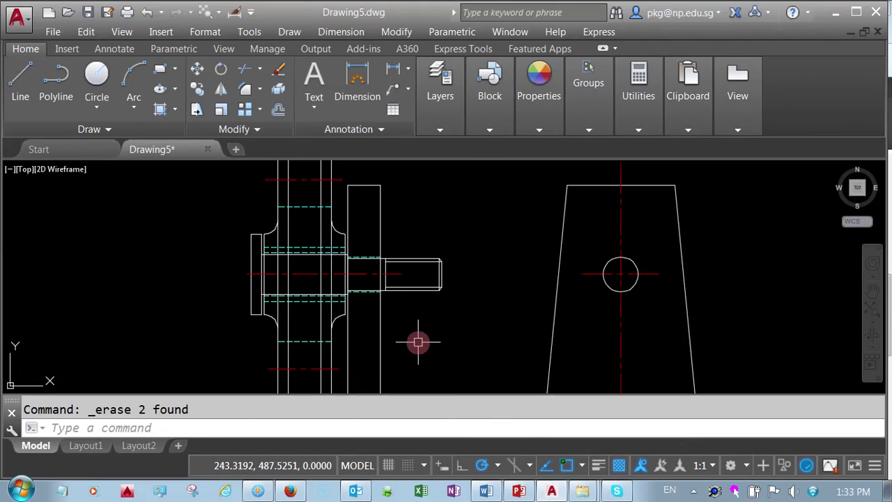
# Move the washer's side view, without its centre line, by its left face's centre onto the bracket plate's right face at the shaft axis.
pyautogui.scroll(-5, 418, 341)
pyautogui.middleClick(419, 342)
pyautogui.middleClick(419, 342)
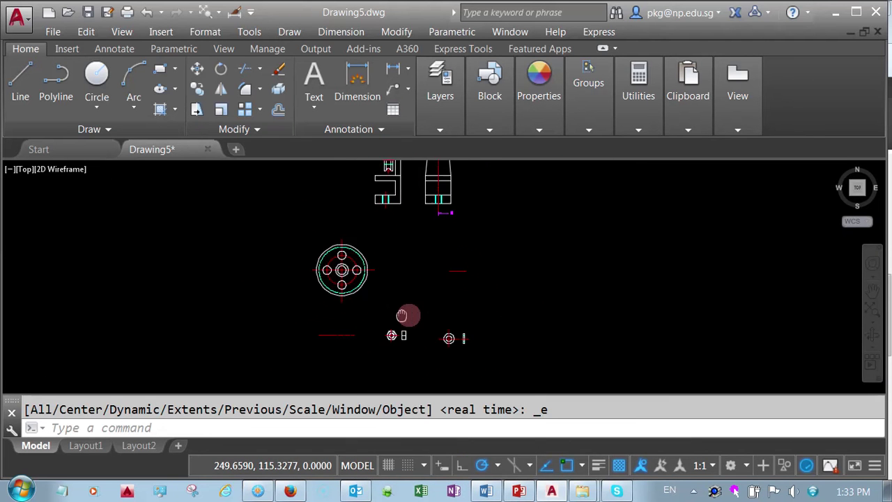
pyautogui.scroll(3, 444, 362)
pyautogui.scroll(3, 448, 351)
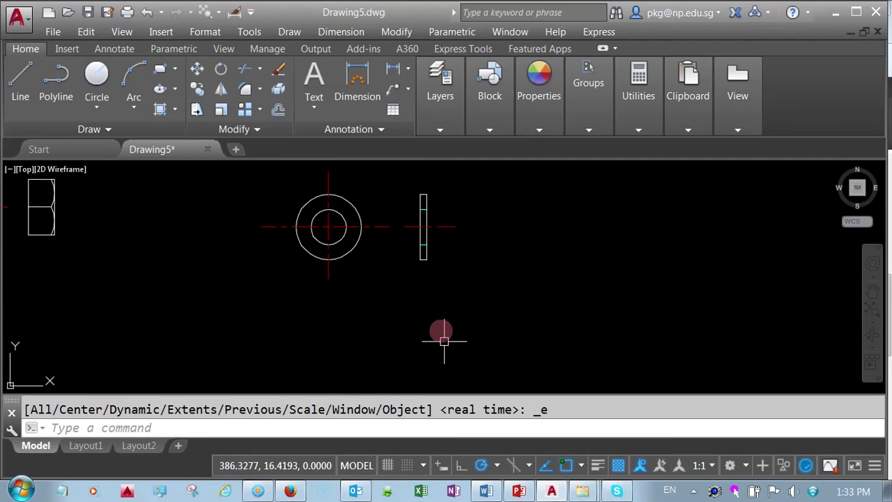
pyautogui.scroll(2, 404, 299)
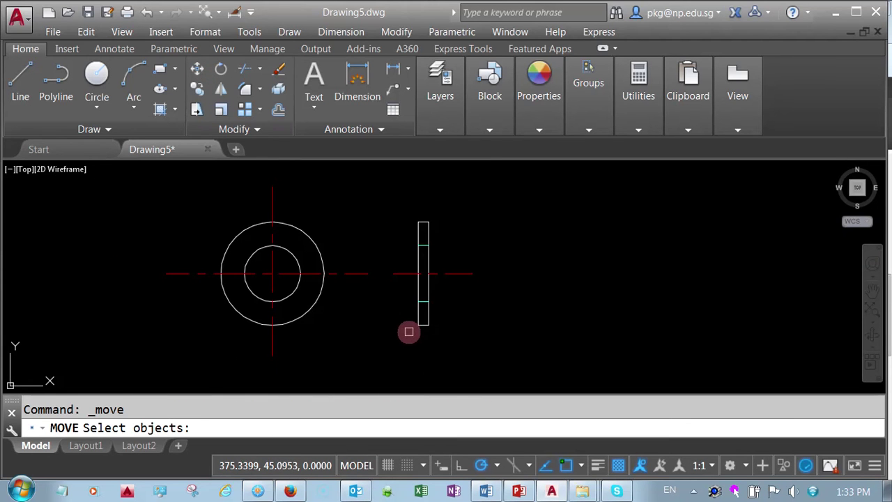
pyautogui.click(409, 331)
pyautogui.click(454, 200)
pyautogui.press('Return')
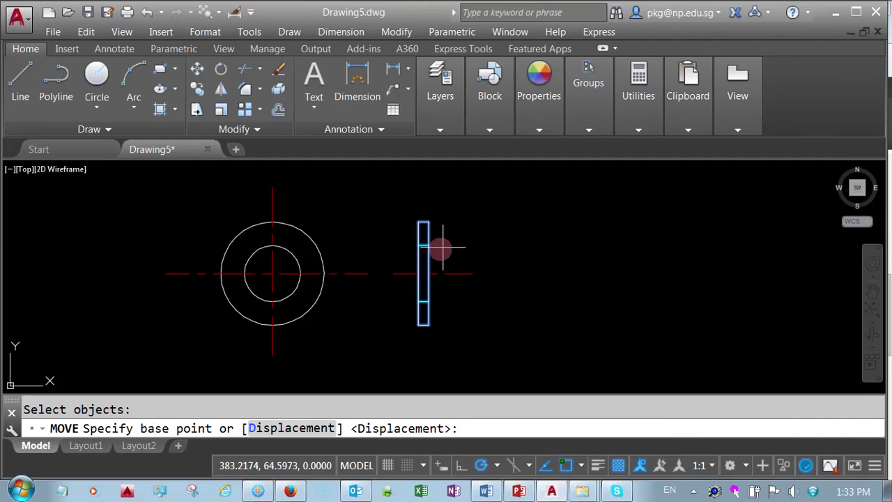
pyautogui.click(419, 273)
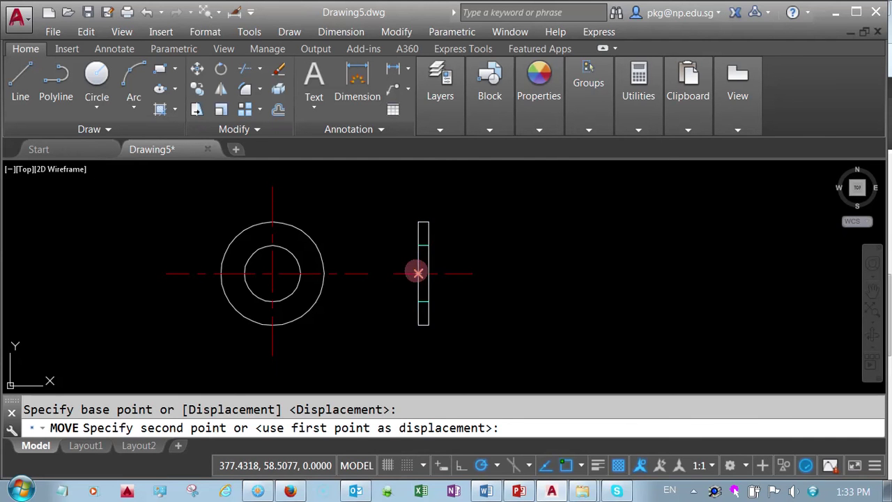
pyautogui.scroll(-3, 416, 269)
pyautogui.scroll(5, 434, 196)
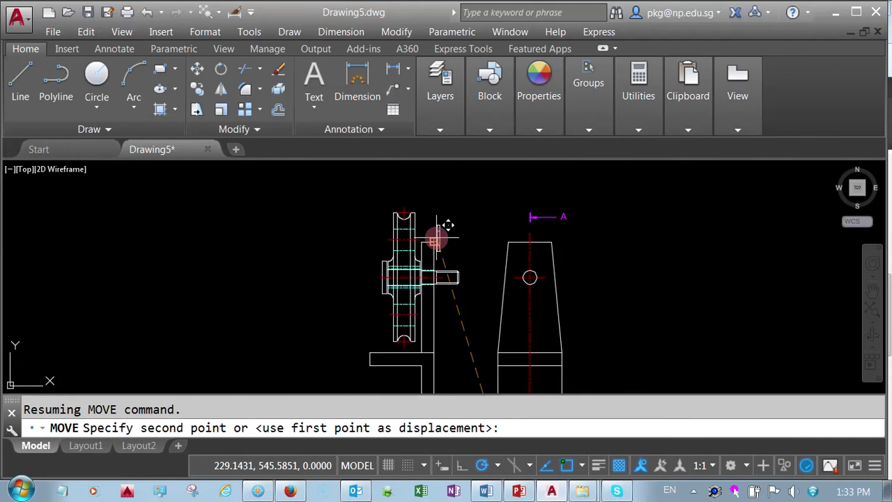
pyautogui.scroll(4, 434, 241)
pyautogui.scroll(-2, 400, 303)
pyautogui.scroll(2, 404, 259)
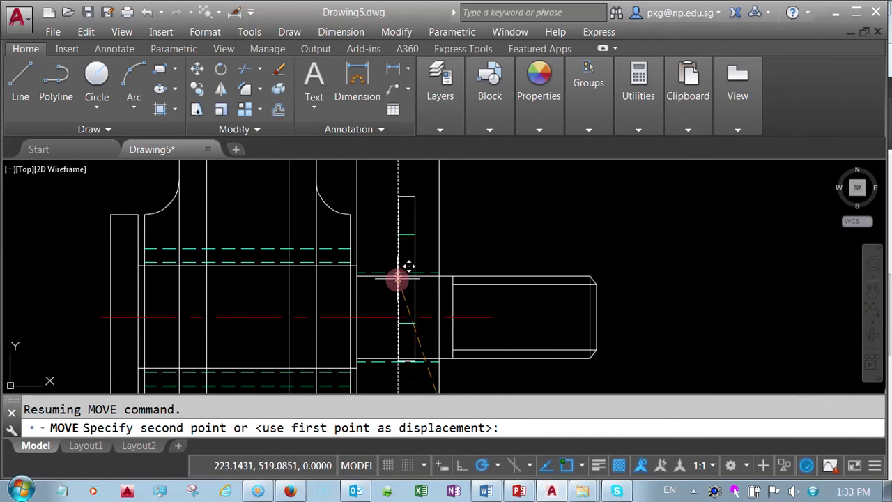
pyautogui.click(439, 318)
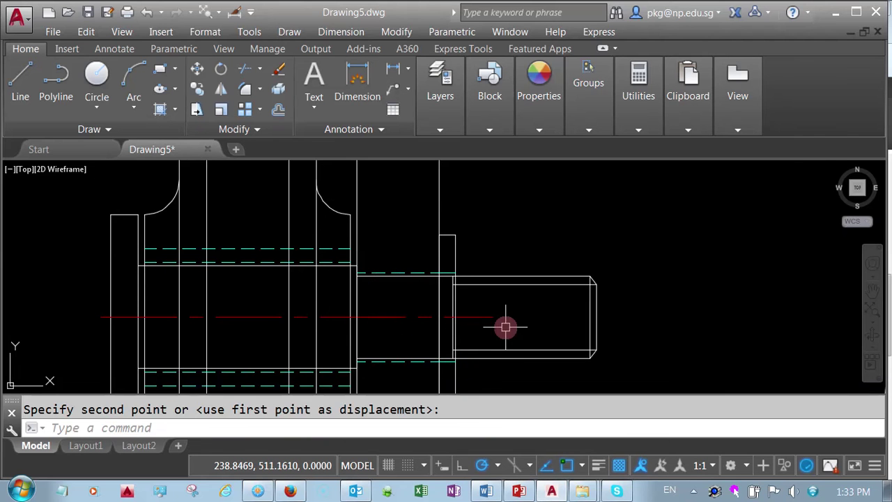
# Move the nut's side view by the midpoint of its left face onto the washer's right face at the shaft axis.
pyautogui.middleClick(506, 325)
pyautogui.middleClick(506, 325)
pyautogui.scroll(8, 454, 342)
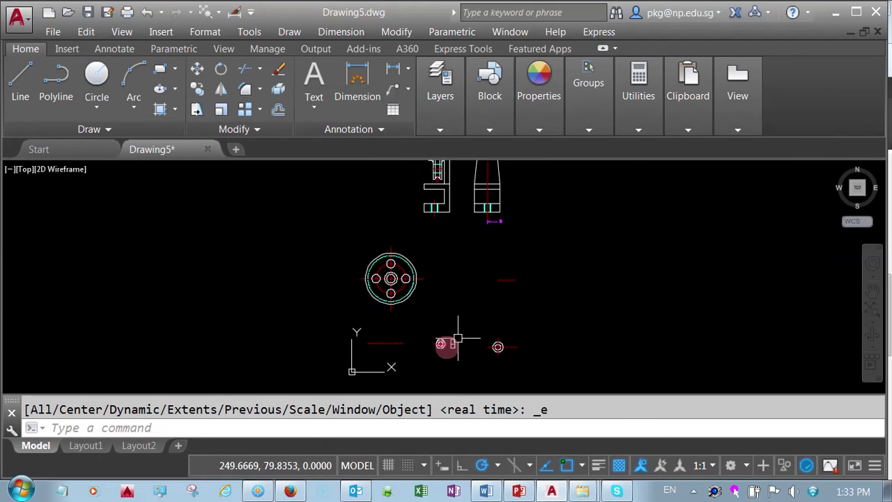
pyautogui.click(198, 74)
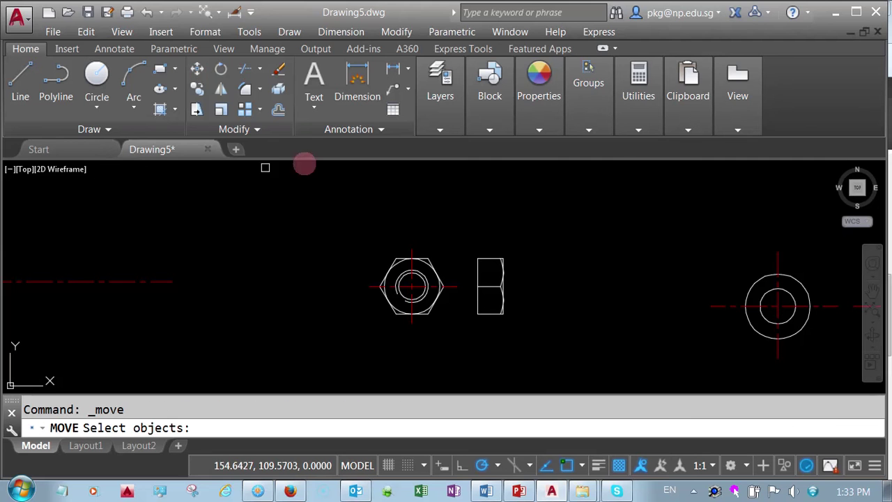
pyautogui.click(462, 333)
pyautogui.click(543, 234)
pyautogui.press('Return')
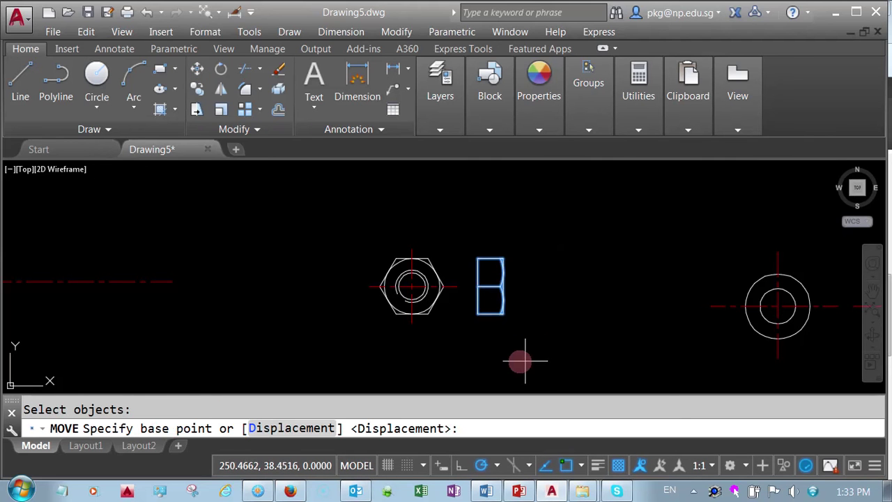
pyautogui.click(478, 286)
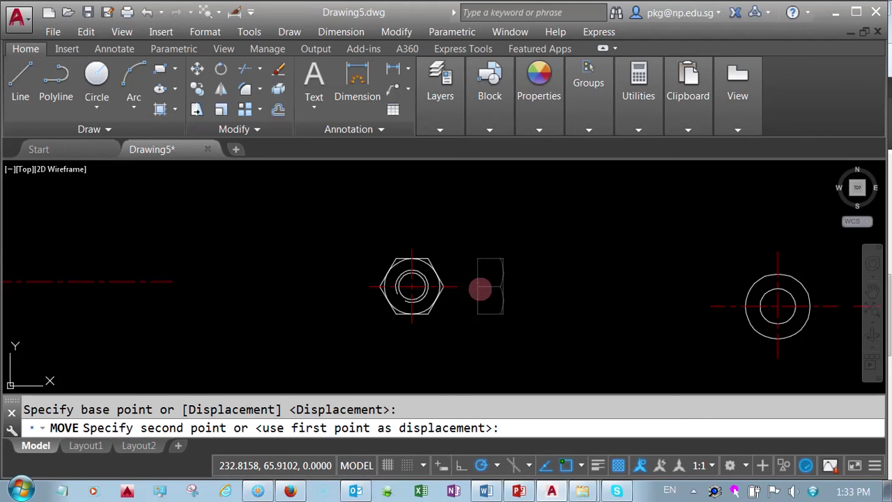
pyautogui.scroll(-3, 478, 285)
pyautogui.scroll(6, 458, 193)
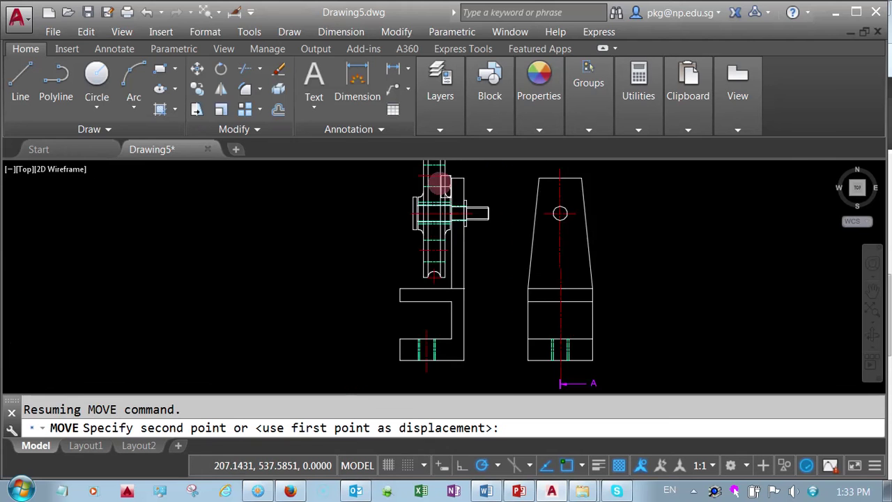
pyautogui.scroll(5, 446, 192)
pyautogui.scroll(3, 533, 279)
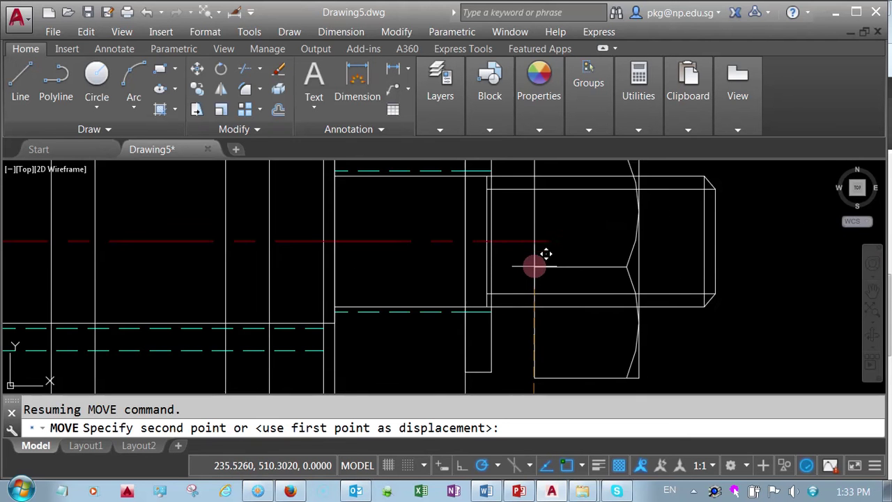
pyautogui.click(492, 243)
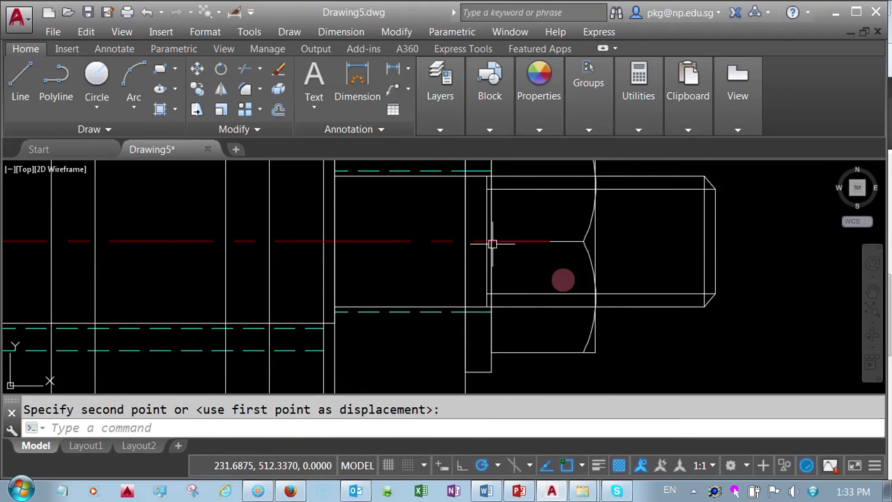
# Move the bracket's front view, including its centre lines and A-A section marks, horizontally to the right, away from the assembled side view.
pyautogui.middleClick(617, 314)
pyautogui.middleClick(617, 313)
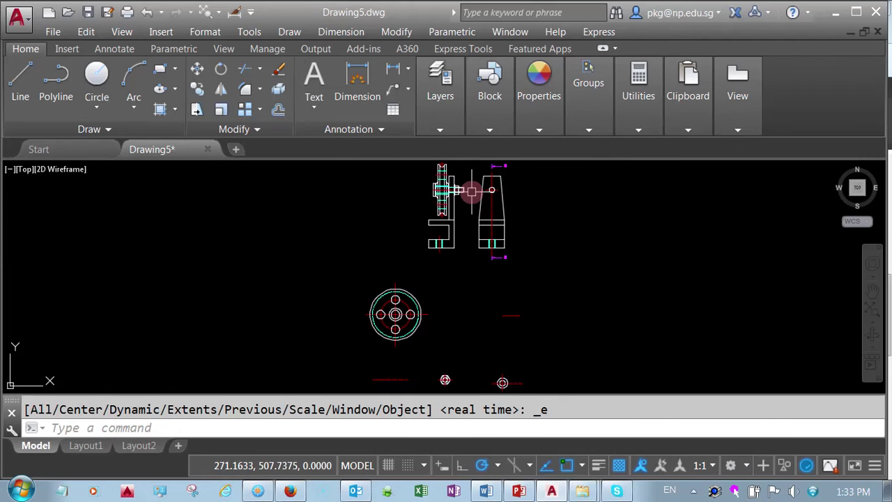
pyautogui.scroll(6, 470, 191)
pyautogui.scroll(-4, 467, 194)
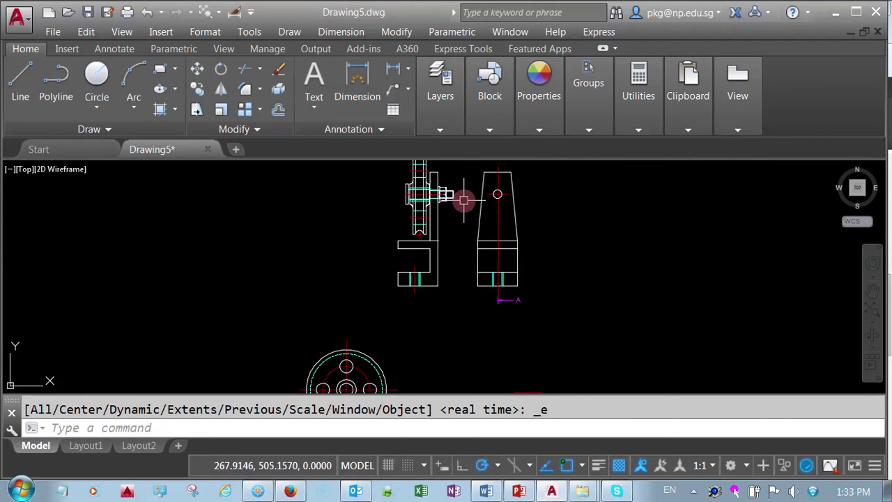
pyautogui.moveTo(463, 200); pyautogui.dragTo(432, 230, button='middle')
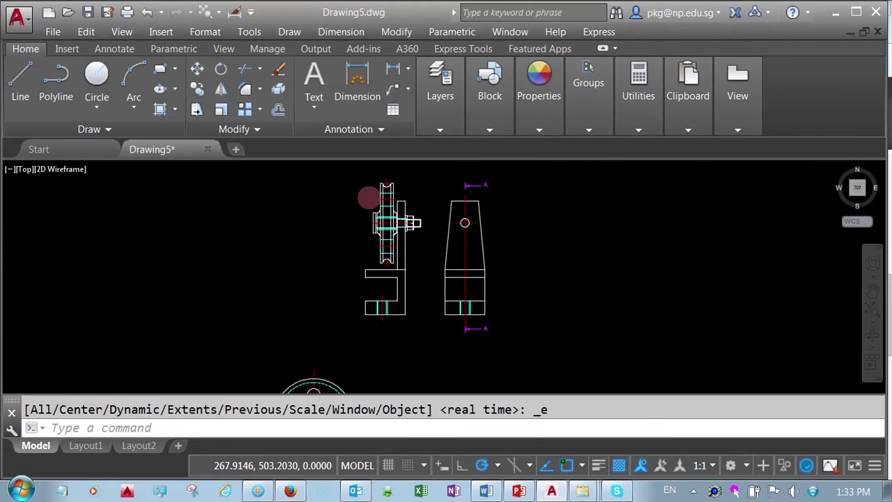
pyautogui.click(203, 74)
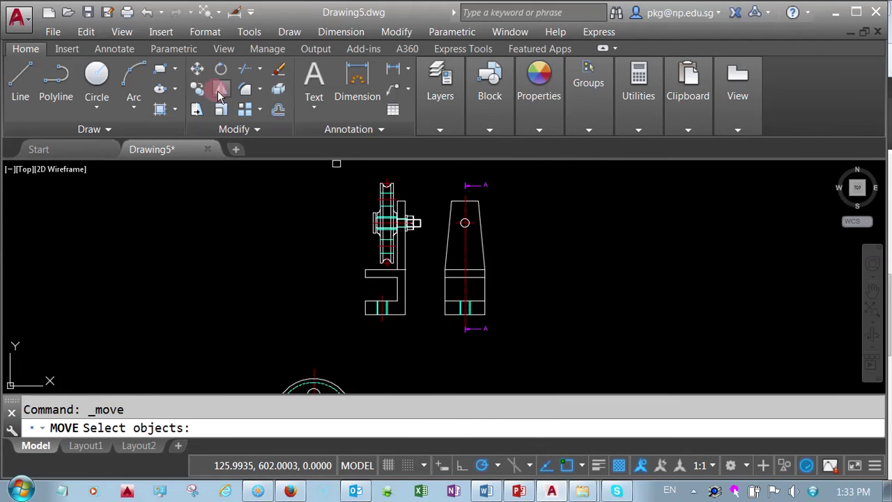
pyautogui.click(434, 343)
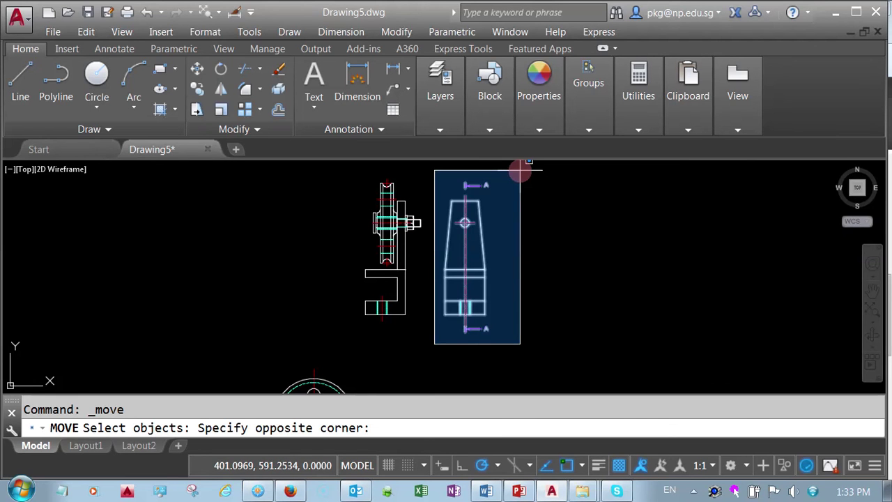
pyautogui.click(520, 173)
pyautogui.press('Return')
pyautogui.click(523, 174)
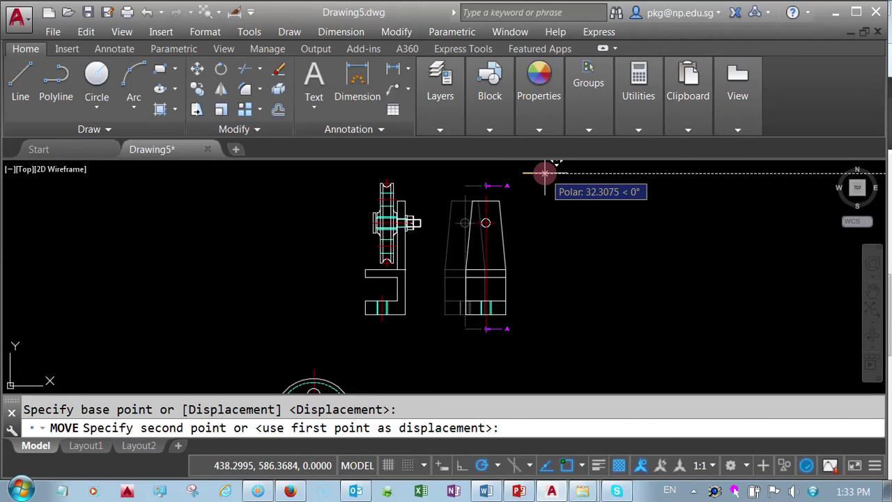
pyautogui.click(549, 173)
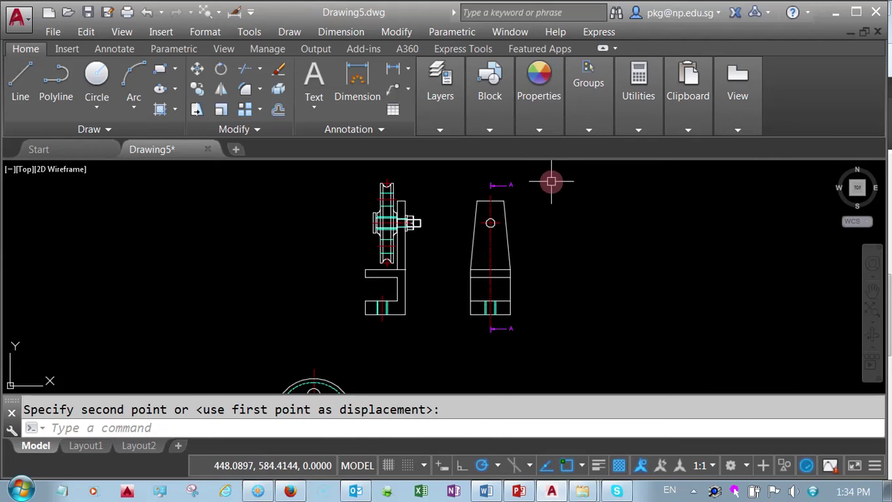
# Move the pulley's circular front view by its centre onto the centre of the hole in the bracket's front view.
pyautogui.middleClick(429, 367)
pyautogui.middleClick(429, 367)
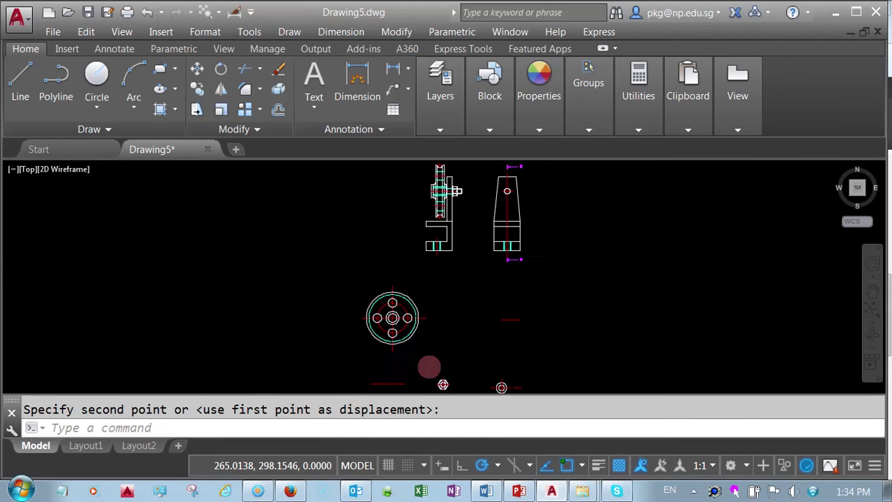
pyautogui.click(196, 67)
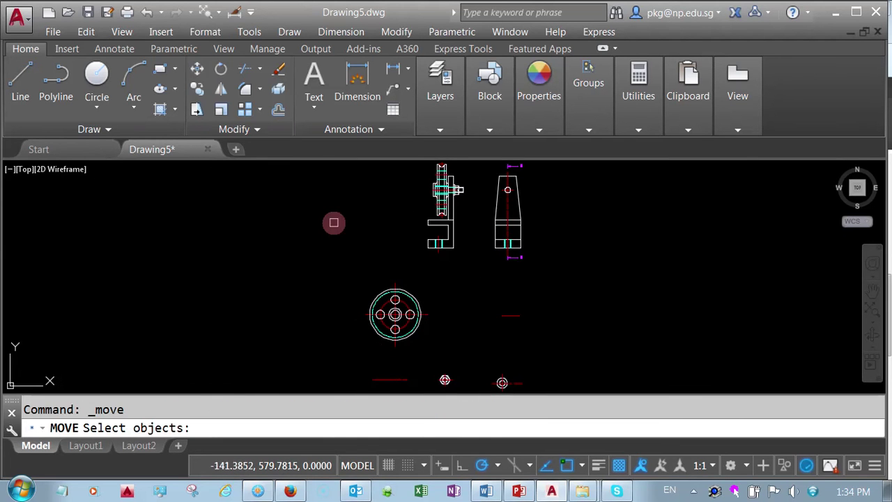
pyautogui.click(352, 354)
pyautogui.click(462, 255)
pyautogui.press('Return')
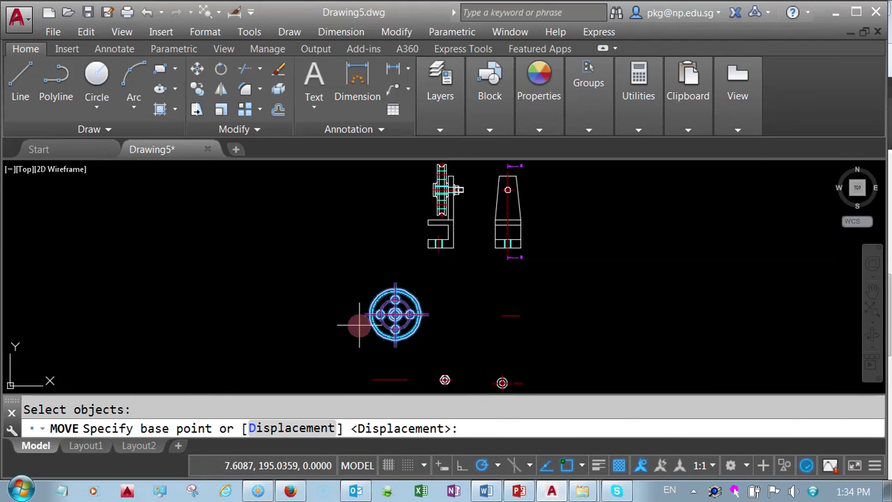
pyautogui.scroll(8, 360, 324)
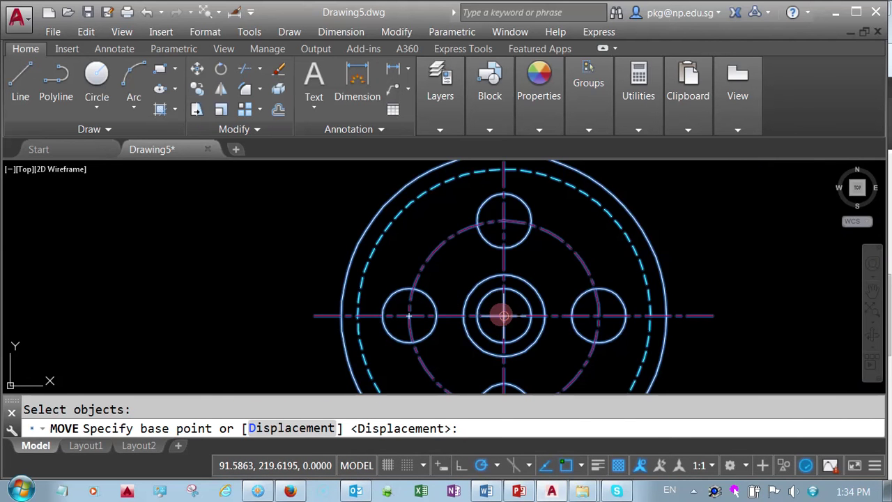
pyautogui.click(503, 316)
pyautogui.scroll(-6, 488, 307)
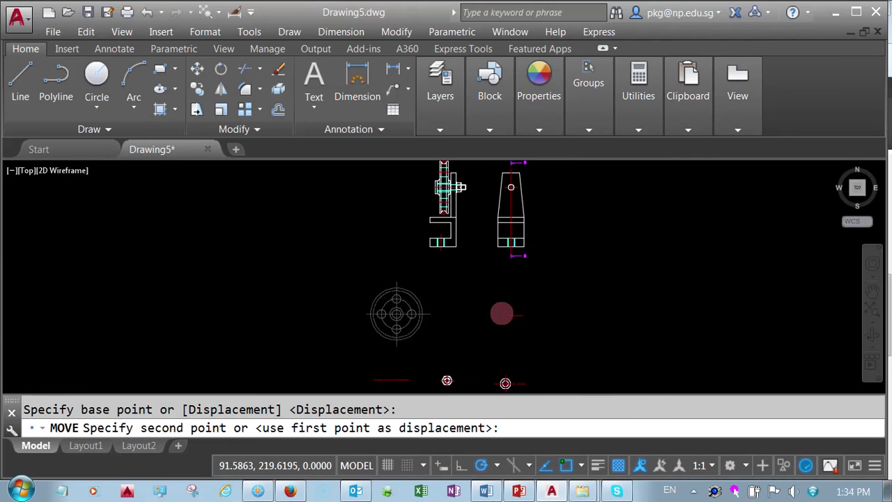
pyautogui.scroll(5, 514, 206)
pyautogui.scroll(-2, 479, 330)
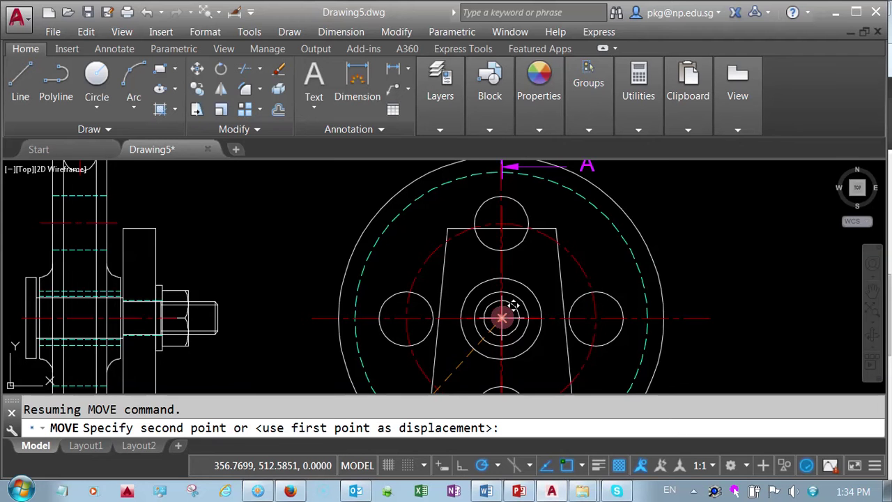
pyautogui.click(502, 317)
# Erase the leftover nut and washer front views and the stray centre lines below the assembly.
pyautogui.scroll(-3, 578, 308)
pyautogui.middleClick(513, 299)
pyautogui.middleClick(512, 300)
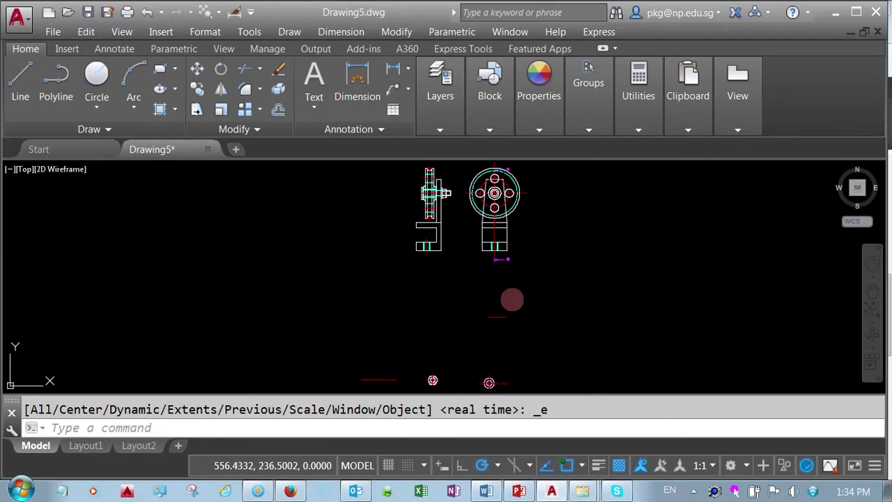
pyautogui.scroll(2, 458, 320)
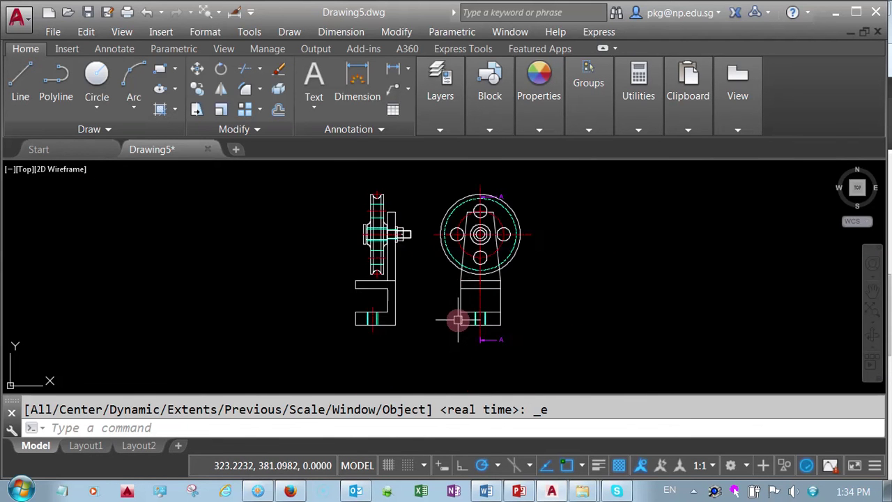
pyautogui.scroll(-2, 458, 320)
pyautogui.moveTo(454, 318); pyautogui.dragTo(432, 221, button='middle')
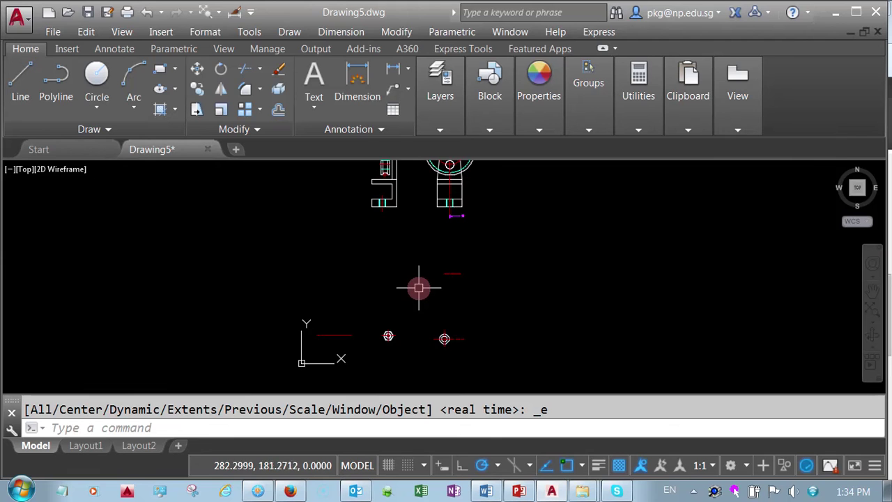
pyautogui.click(282, 374)
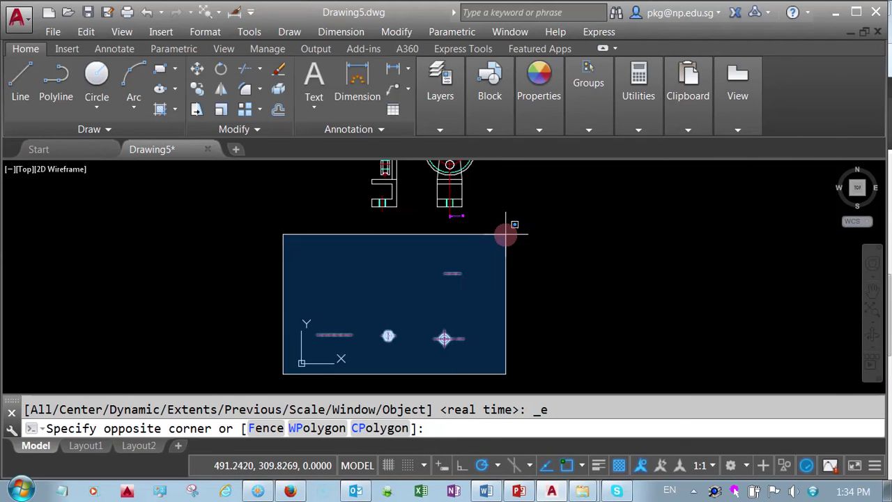
pyautogui.click(530, 216)
pyautogui.rightClick(522, 261)
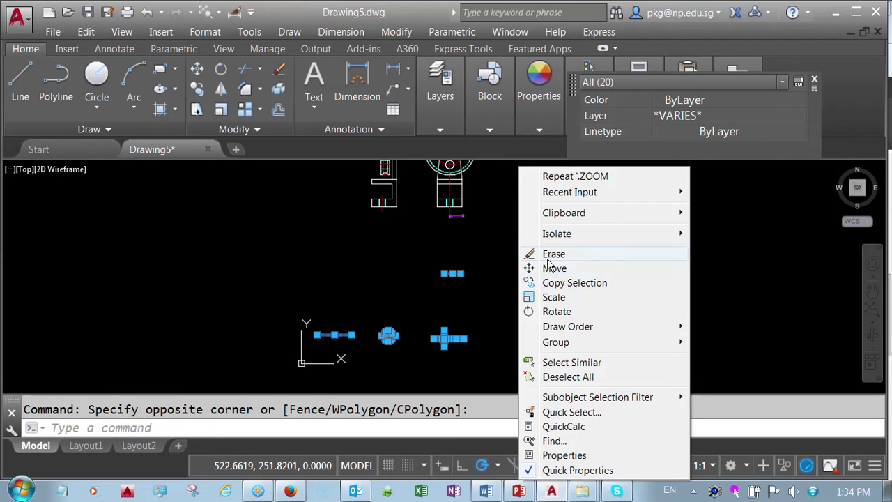
pyautogui.click(554, 255)
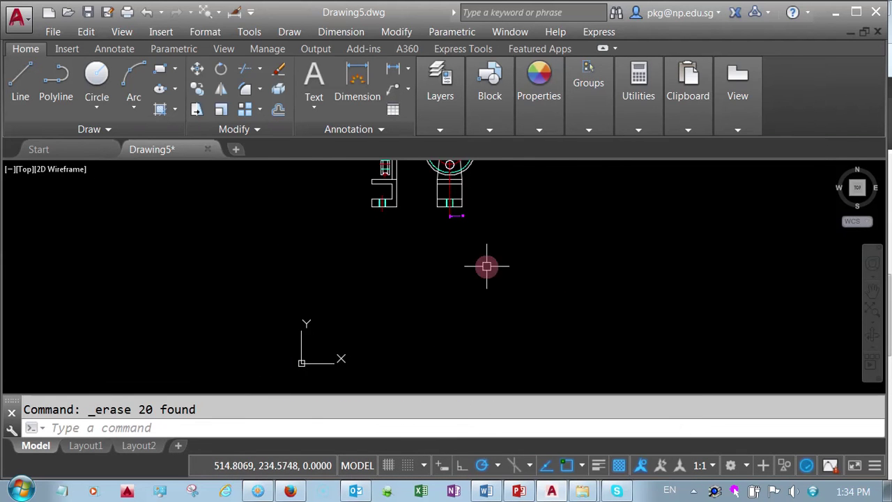
# Move both assembly views together straight down by about 382 units.
pyautogui.click(122, 32)
pyautogui.moveTo(136, 106)
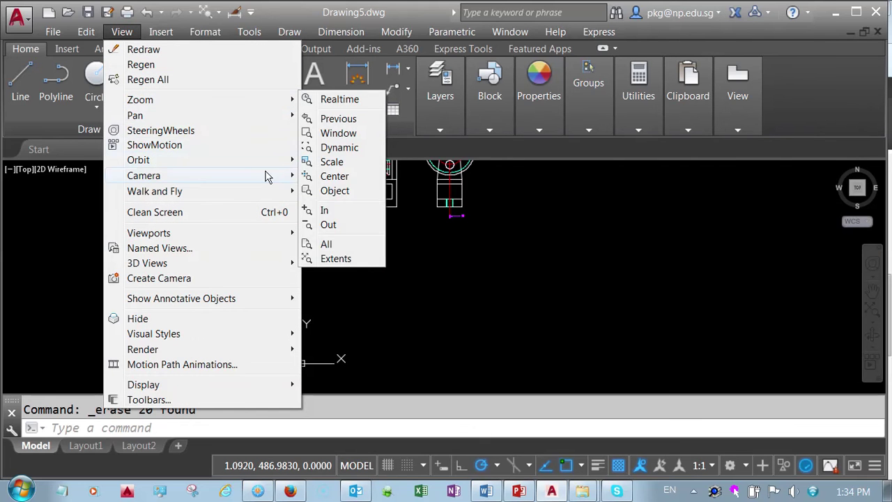
pyautogui.click(317, 232)
pyautogui.moveTo(289, 99)
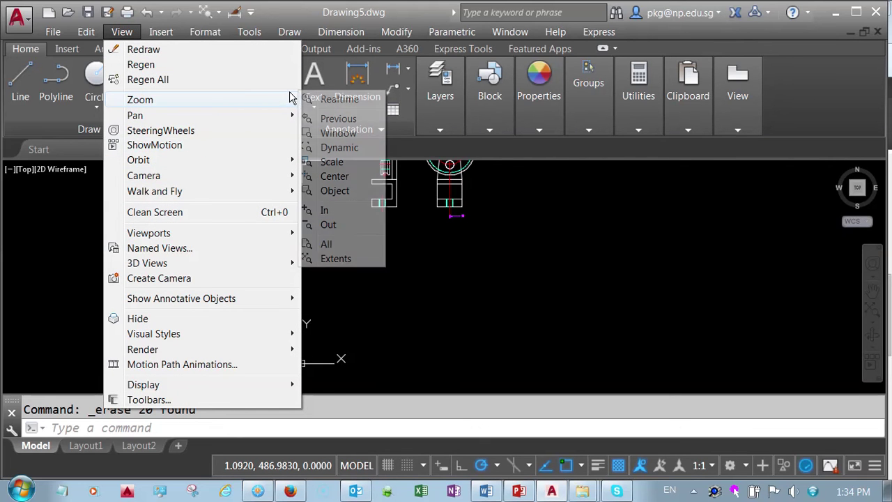
pyautogui.click(327, 245)
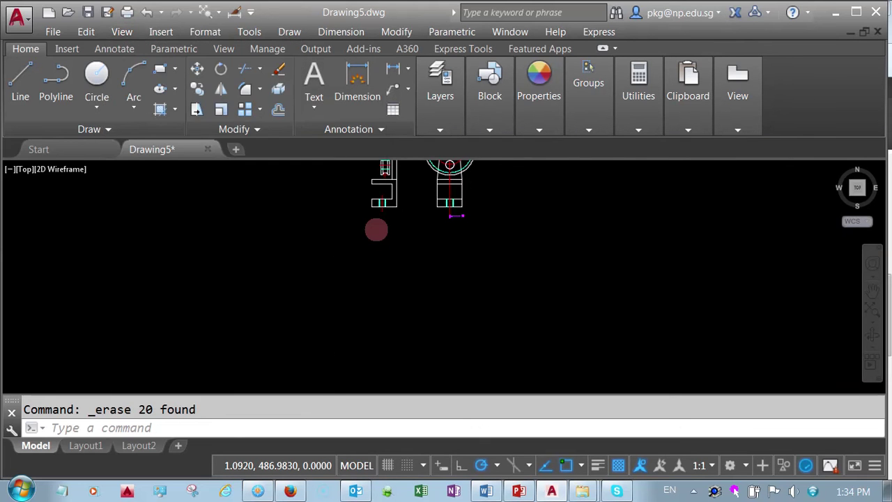
pyautogui.moveTo(556, 237); pyautogui.dragTo(557, 241, button='middle')
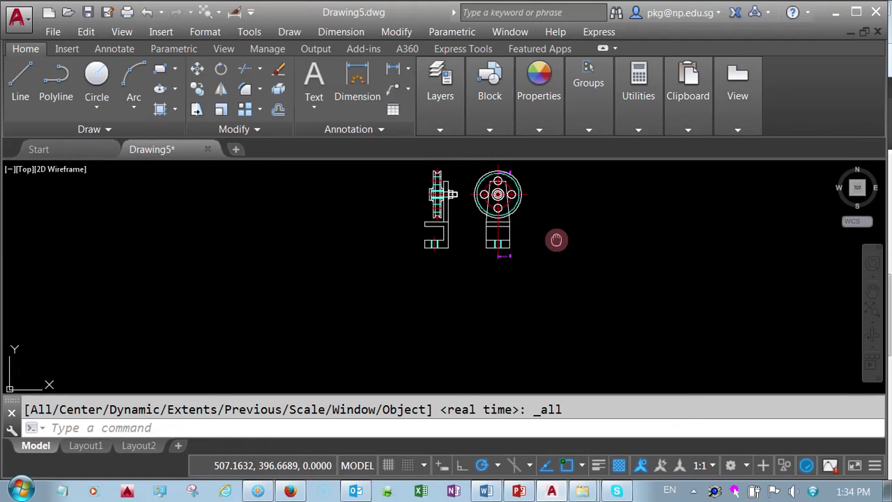
pyautogui.click(198, 72)
pyautogui.moveTo(383, 264)
pyautogui.mouseDown(button='middle')
pyautogui.moveTo(372, 291)
pyautogui.moveTo(380, 273)
pyautogui.mouseUp(button='middle')
pyautogui.click(394, 275)
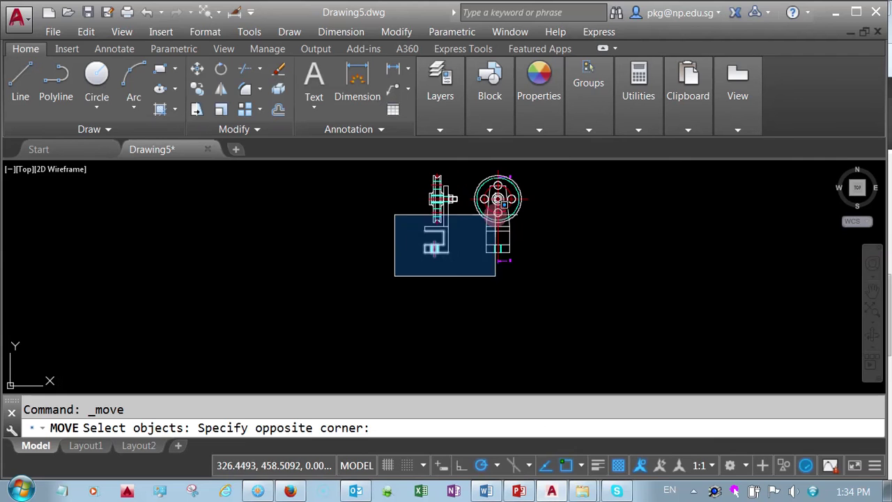
pyautogui.click(539, 164)
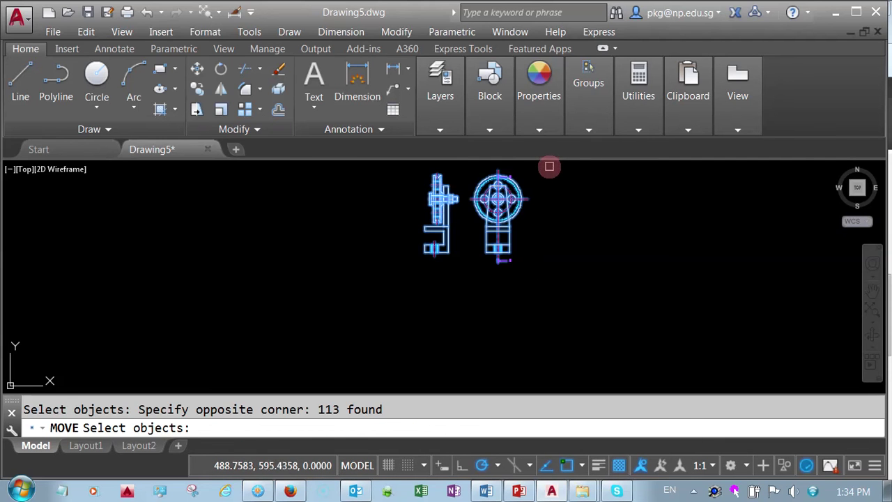
pyautogui.press('Return')
pyautogui.click(544, 171)
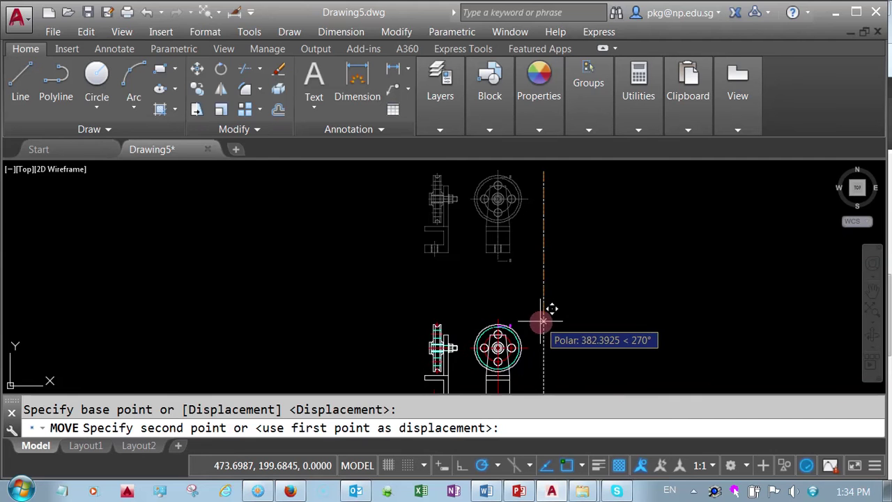
pyautogui.click(543, 321)
# Move both assembly views together straight up a short distance, using a free base point beside them.
pyautogui.click(121, 31)
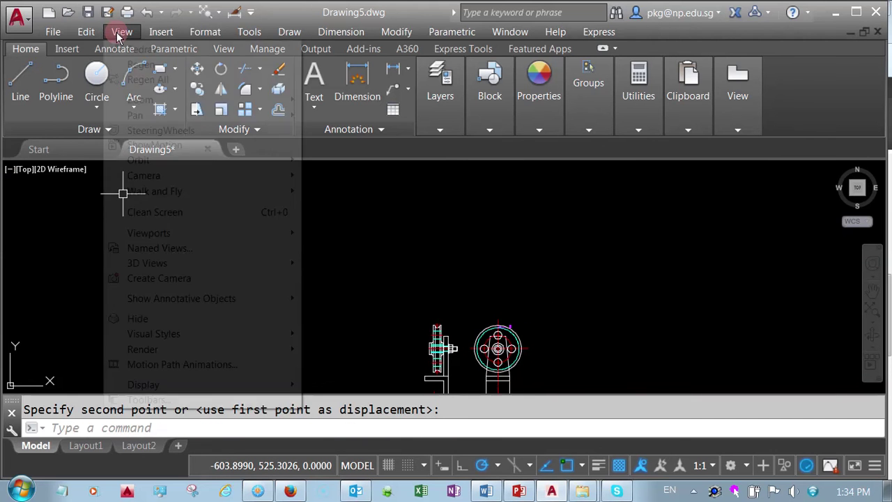
pyautogui.moveTo(177, 102)
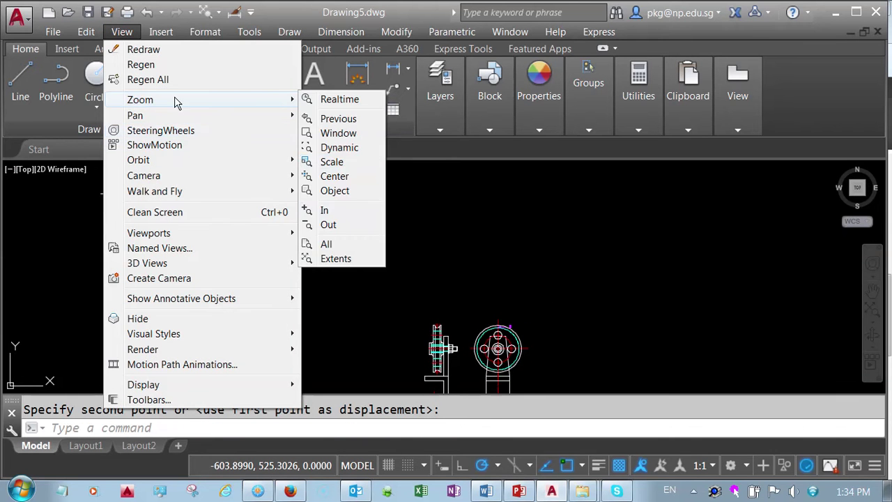
pyautogui.click(324, 244)
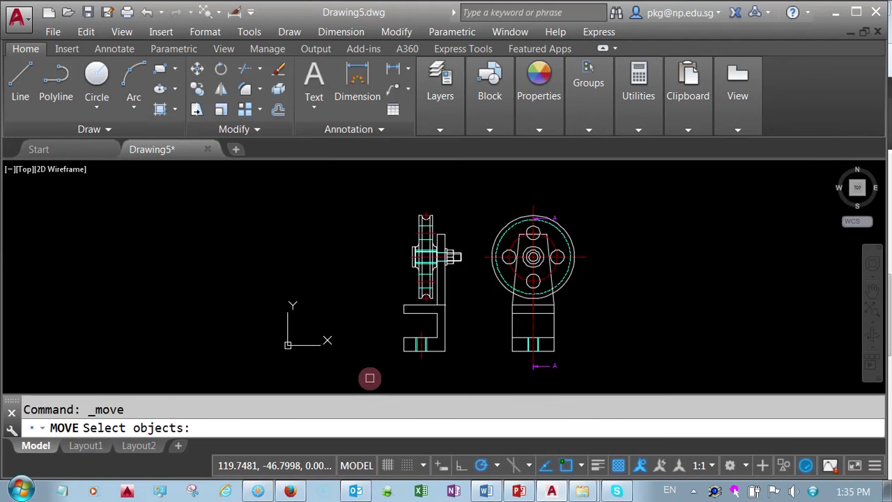
pyautogui.click(370, 378)
pyautogui.click(609, 184)
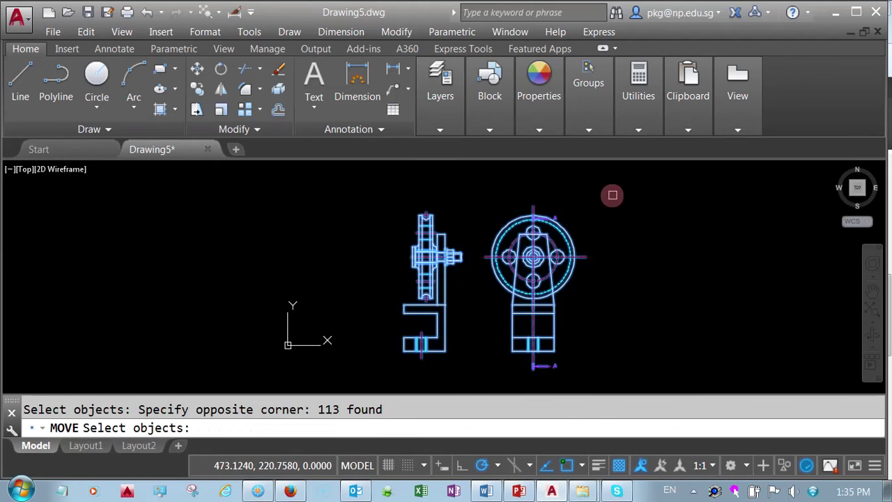
pyautogui.click(616, 252)
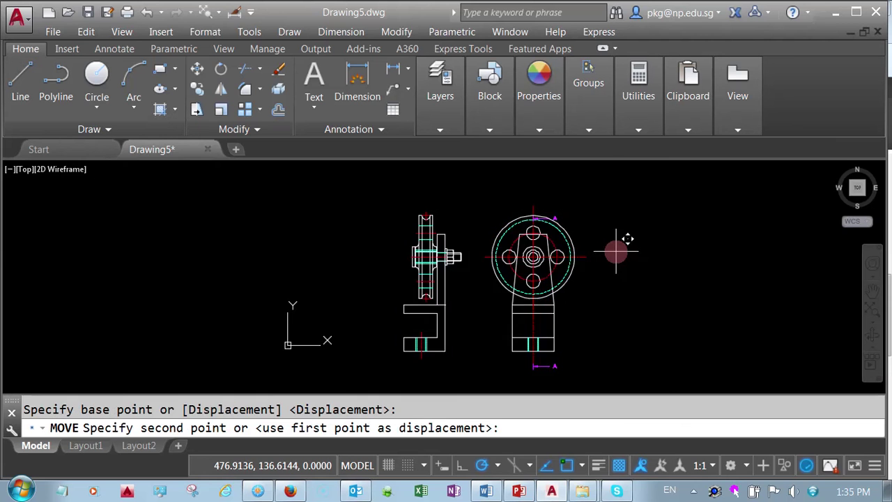
pyautogui.click(615, 213)
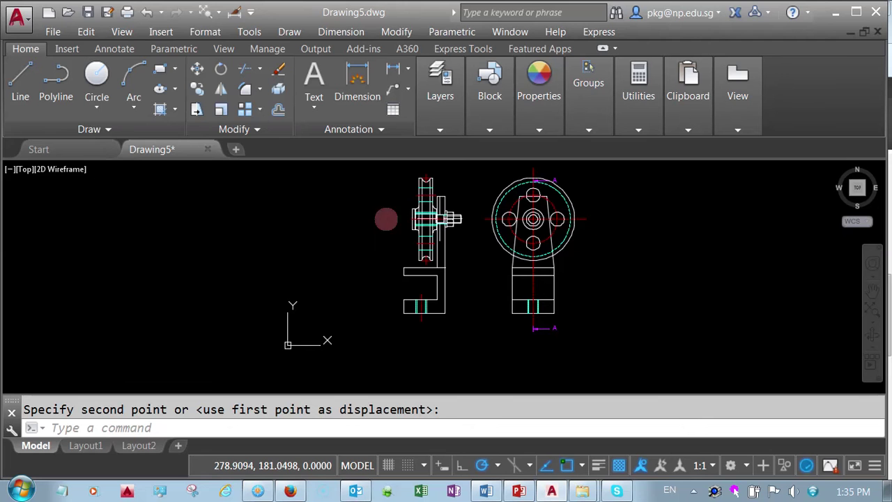
# Erase the two inner vertical lines running through the pulley's side view between its rim grooves.
pyautogui.click(108, 33)
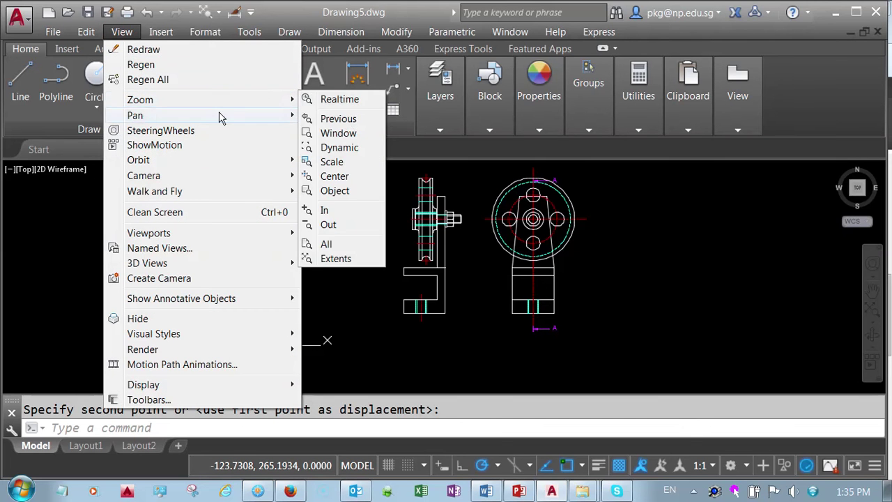
pyautogui.moveTo(282, 107)
pyautogui.click(324, 245)
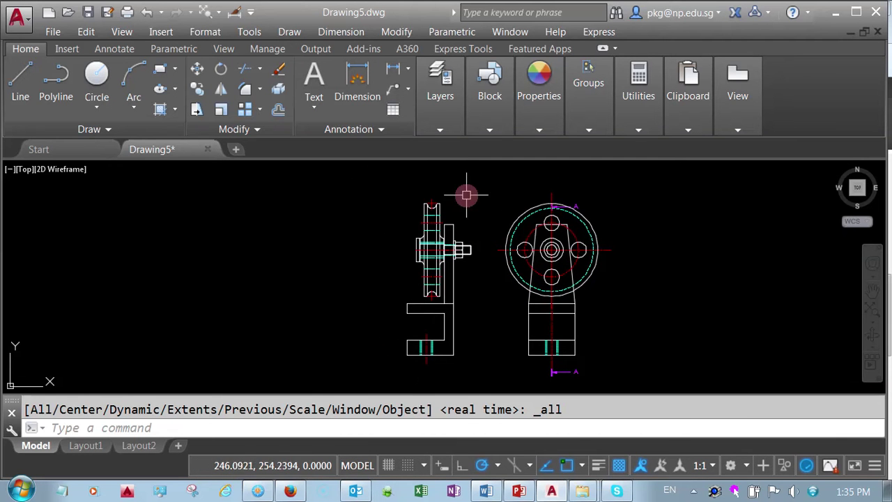
pyautogui.scroll(3, 424, 240)
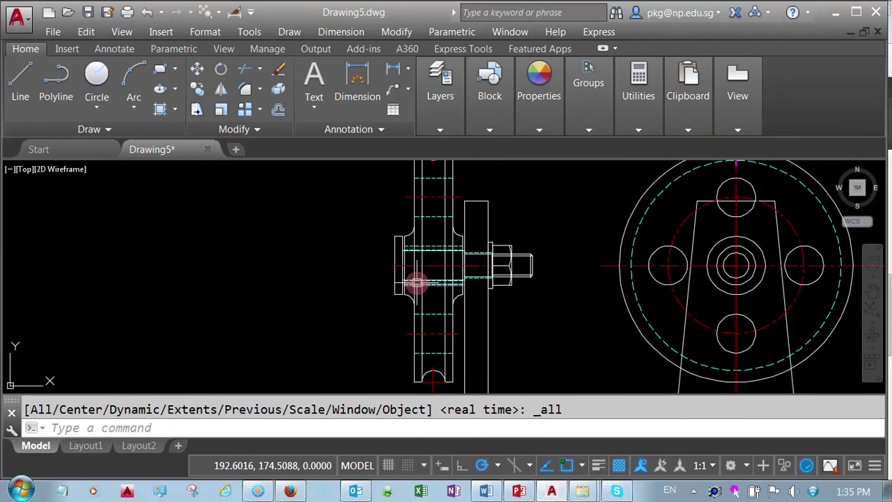
pyautogui.scroll(1, 416, 283)
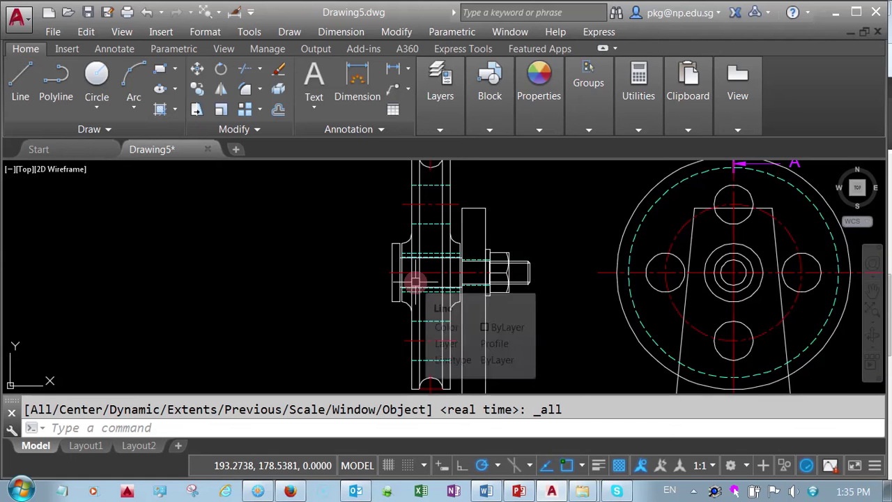
pyautogui.scroll(-1, 415, 282)
pyautogui.scroll(1, 410, 268)
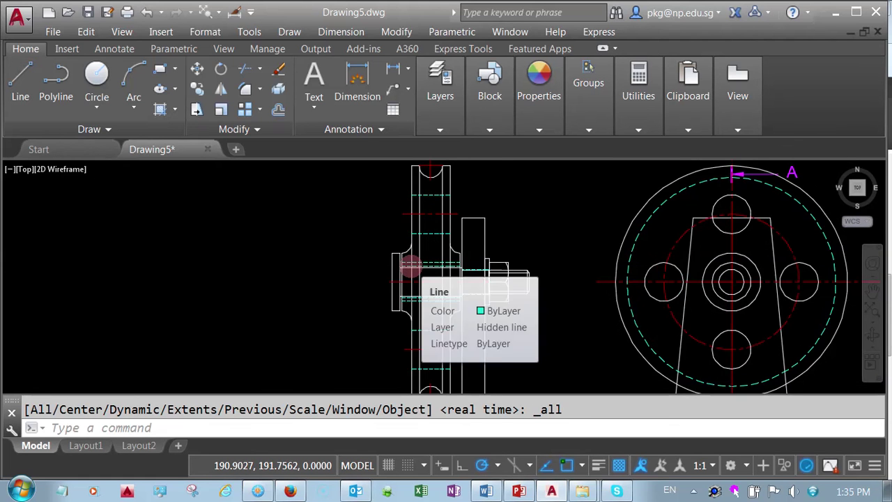
pyautogui.scroll(-2, 410, 264)
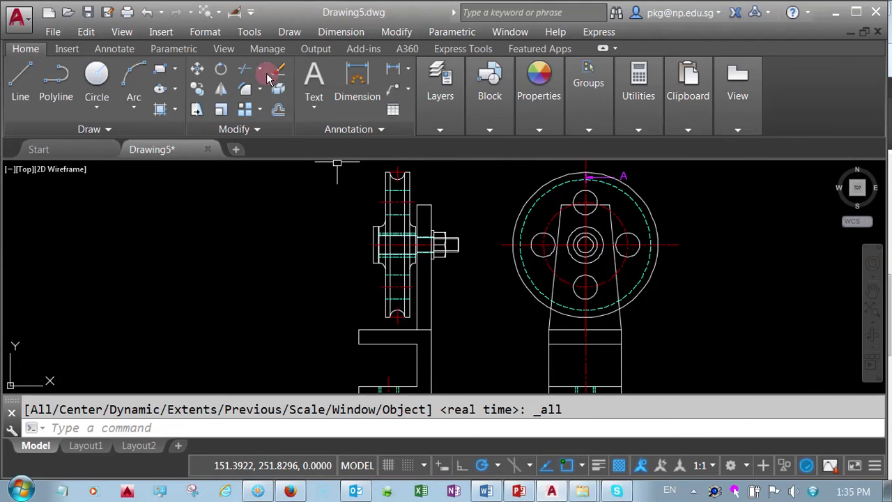
pyautogui.press('Delete')
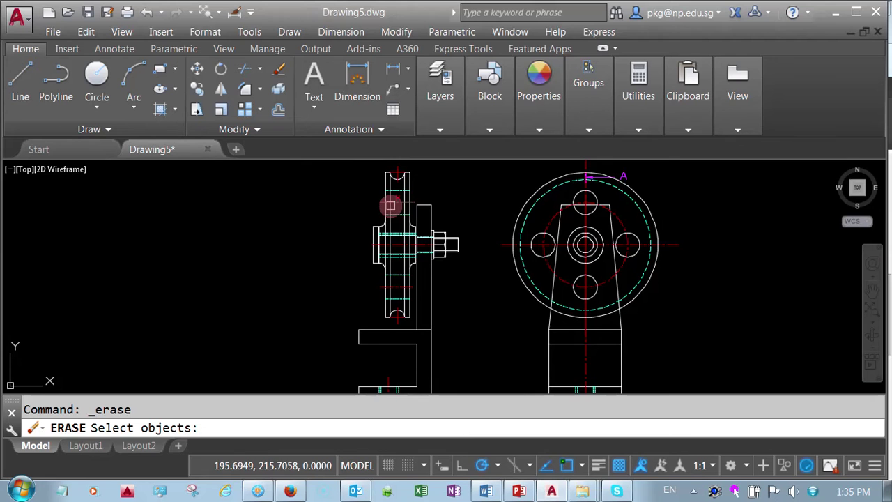
pyautogui.click(402, 204)
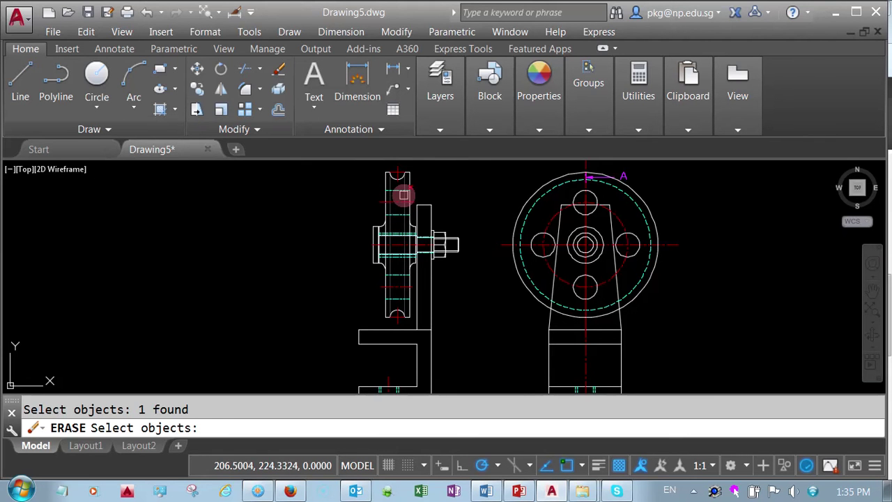
pyautogui.click(432, 233)
pyautogui.press('Return')
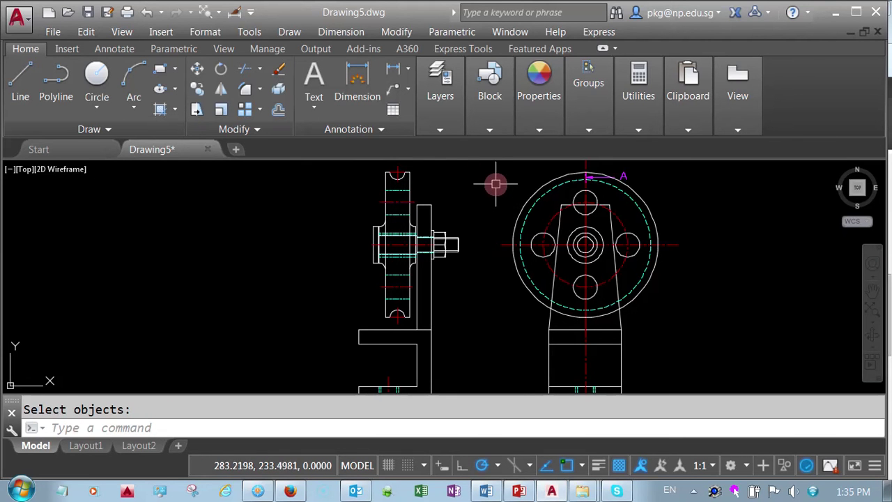
# Trim the pulley's vertical side edges across the hub in the side view, using the four hub fillet arcs as cutting edges.
pyautogui.scroll(3, 438, 233)
pyautogui.click(463, 207)
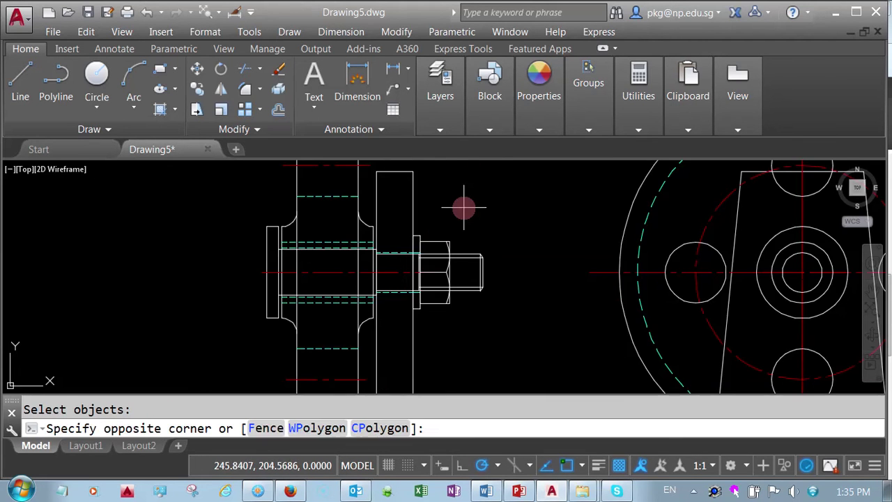
pyautogui.click(465, 203)
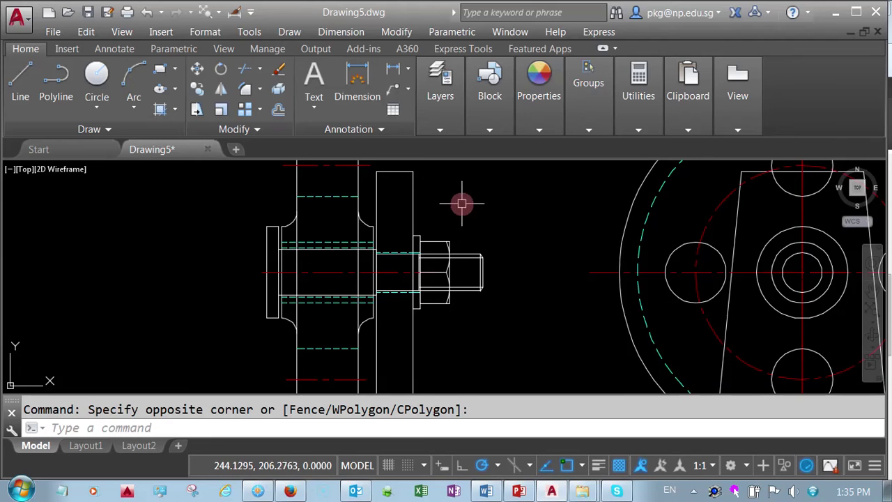
pyautogui.click(262, 68)
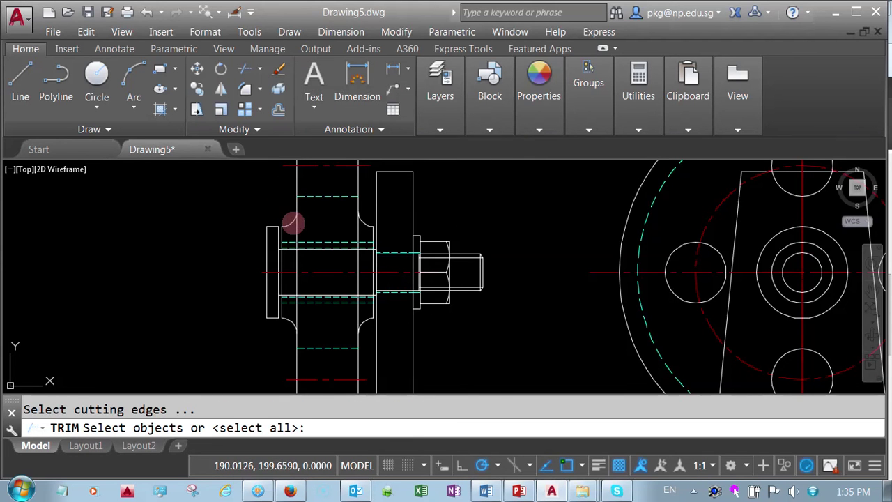
pyautogui.click(293, 222)
pyautogui.click(284, 323)
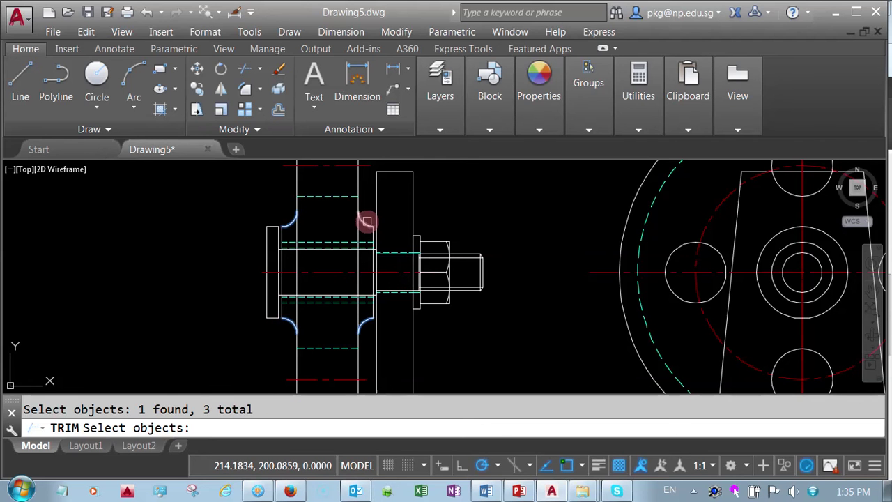
pyautogui.press('Return')
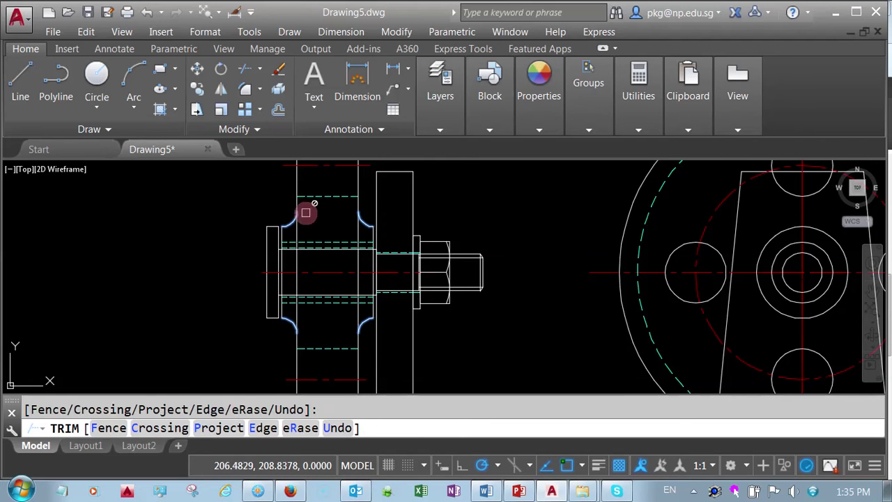
pyautogui.rightClick(353, 234)
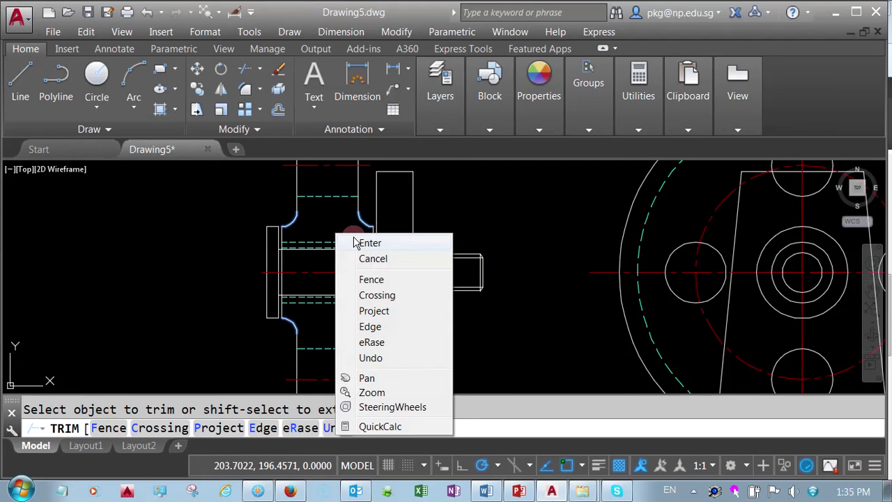
pyautogui.click(363, 239)
# Change the eight hidden lines of the pulley's holes and bush in the side view to the Profile layer.
pyautogui.scroll(-2, 264, 391)
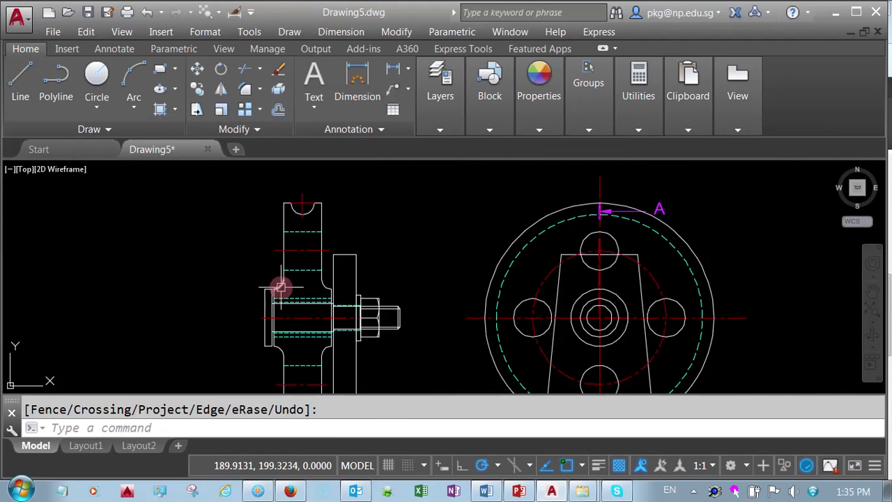
pyautogui.scroll(2, 274, 259)
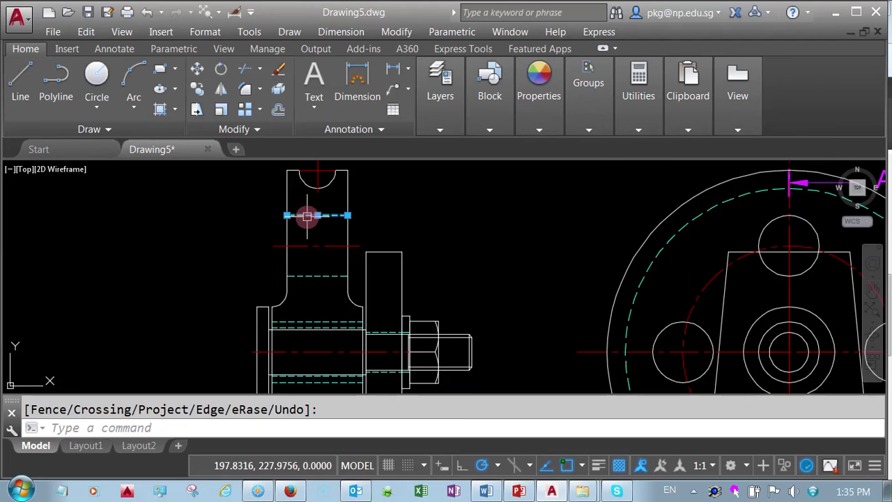
pyautogui.click(304, 275)
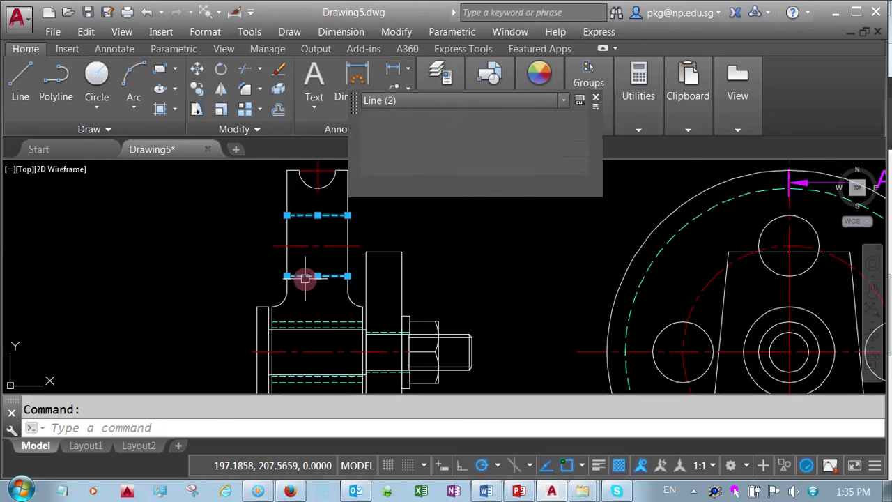
pyautogui.click(313, 320)
pyautogui.scroll(6, 307, 327)
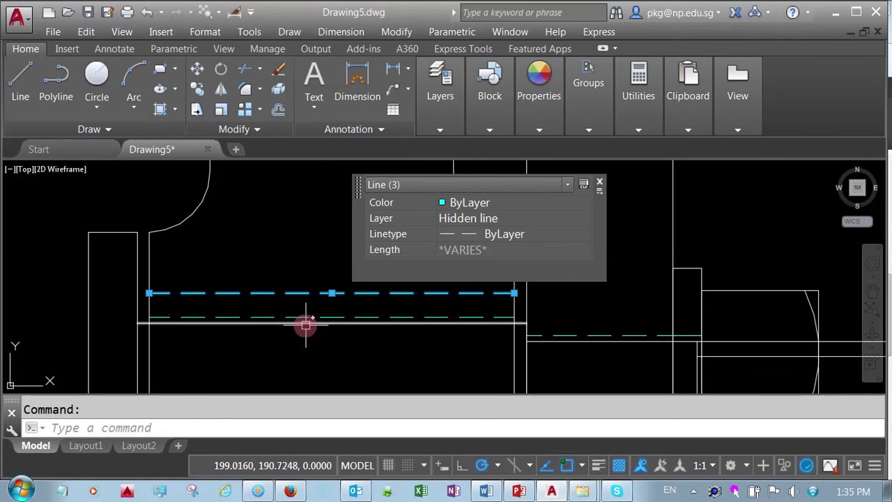
pyautogui.click(300, 318)
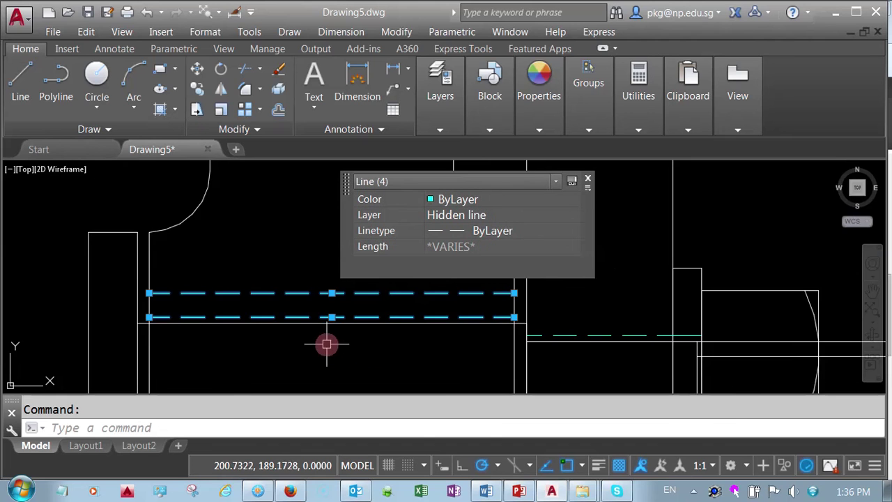
pyautogui.scroll(-6, 325, 342)
pyautogui.scroll(8, 314, 290)
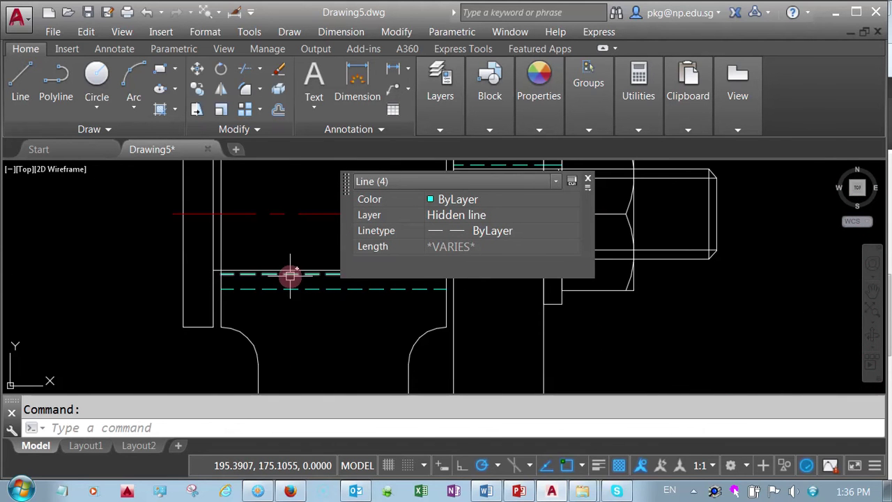
pyautogui.click(291, 274)
pyautogui.click(293, 288)
pyautogui.scroll(5, 306, 237)
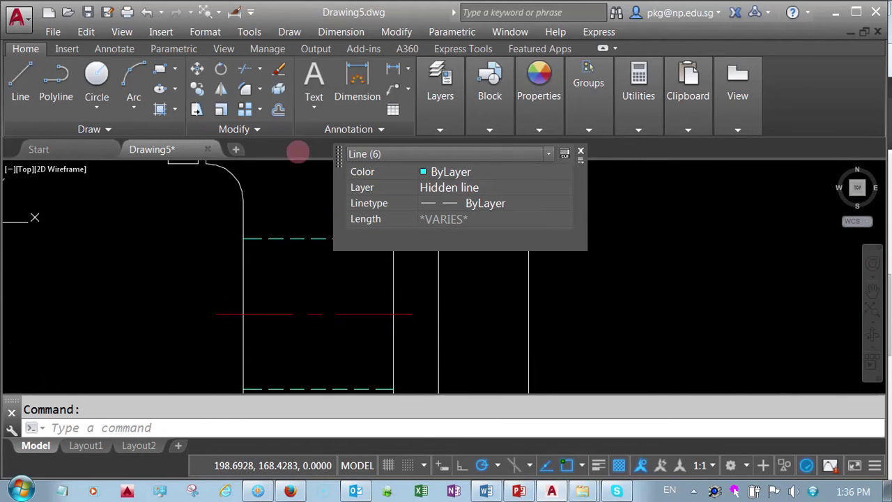
pyautogui.click(280, 173)
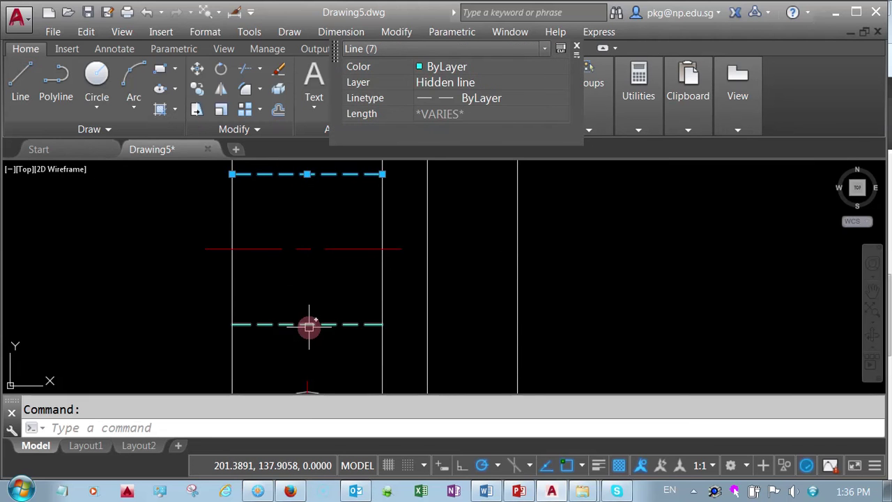
pyautogui.click(308, 323)
pyautogui.scroll(-3, 316, 282)
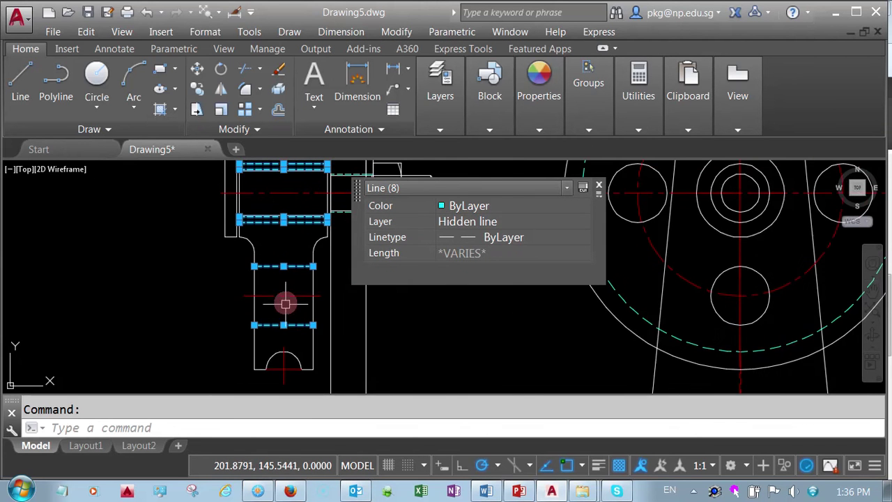
pyautogui.click(569, 222)
pyautogui.click(582, 221)
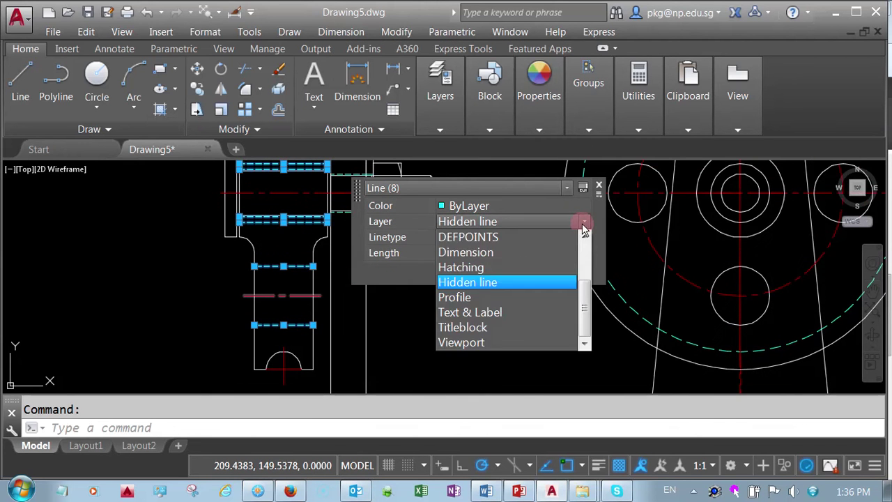
pyautogui.click(523, 296)
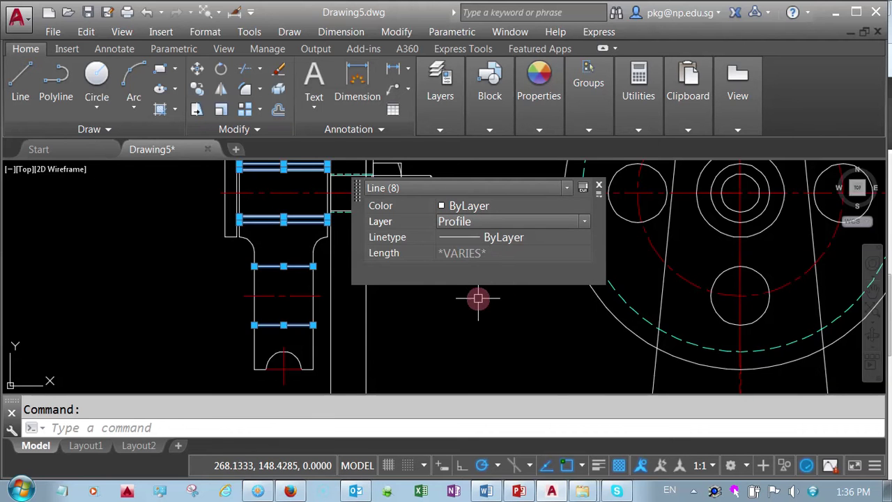
pyautogui.press('Escape')
# Change the two hidden lines of the bracket's shaft hole in the side view to the Profile layer.
pyautogui.scroll(-2, 446, 261)
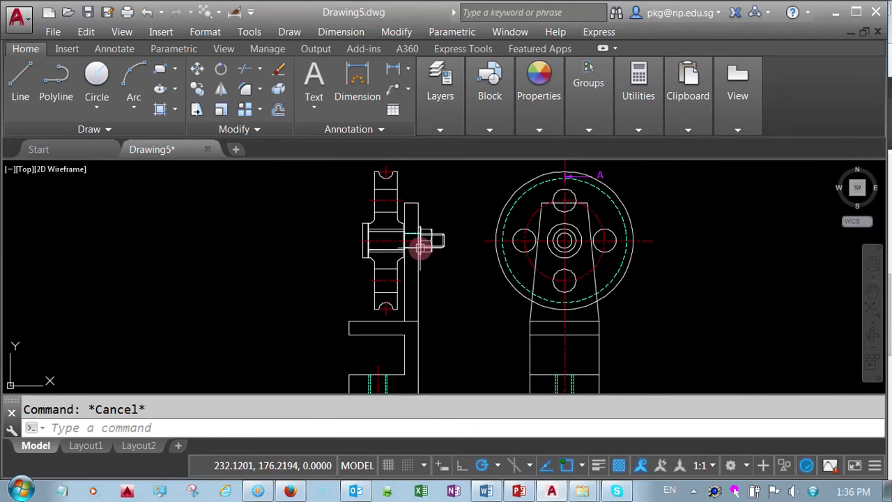
pyautogui.scroll(2, 417, 237)
pyautogui.scroll(3, 392, 244)
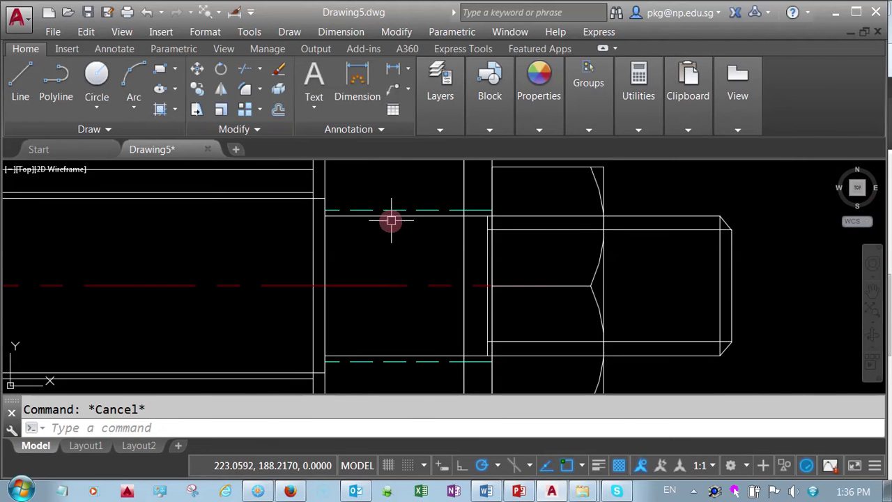
pyautogui.click(388, 209)
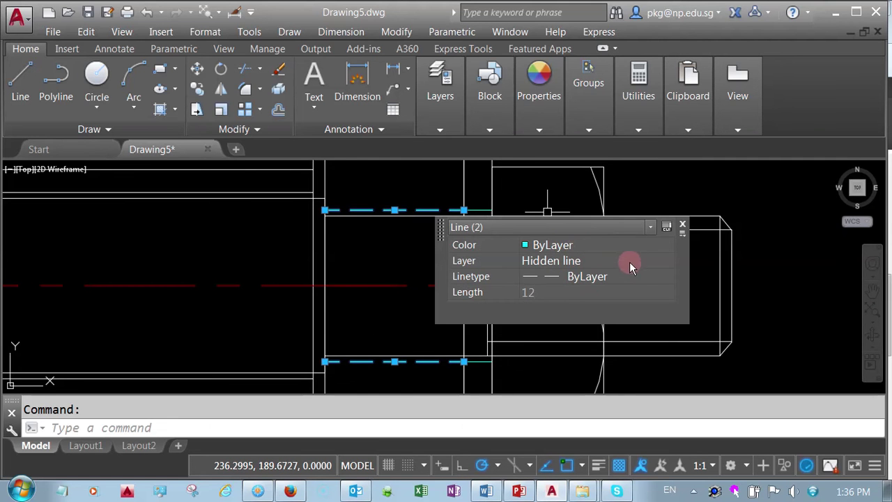
pyautogui.click(645, 261)
pyautogui.click(645, 261)
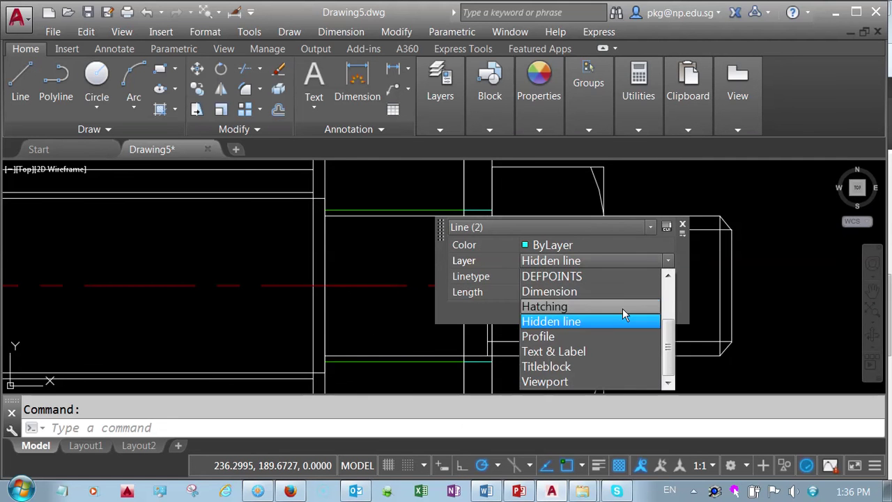
pyautogui.click(598, 333)
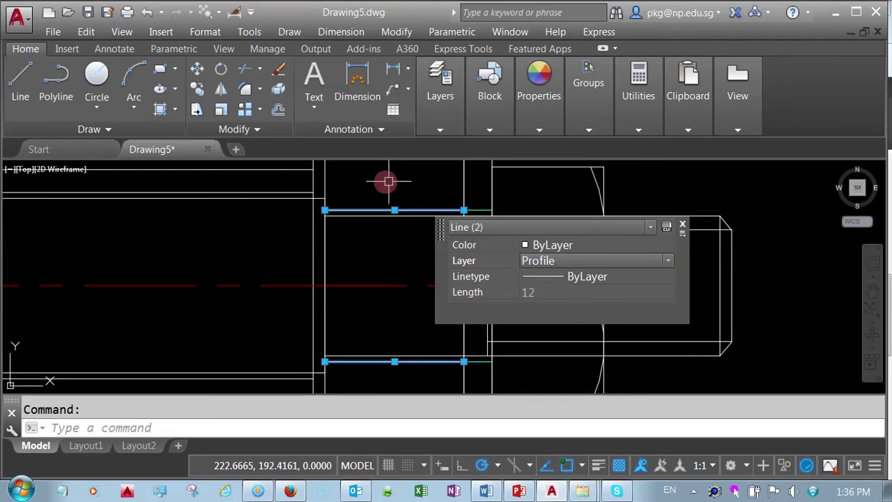
pyautogui.press('Escape')
# Trim the two vertical hub end edges across the shaft in the side view, using the shaft's upper and lower outlines as cutting edges.
pyautogui.scroll(-3, 272, 195)
pyautogui.scroll(2, 324, 242)
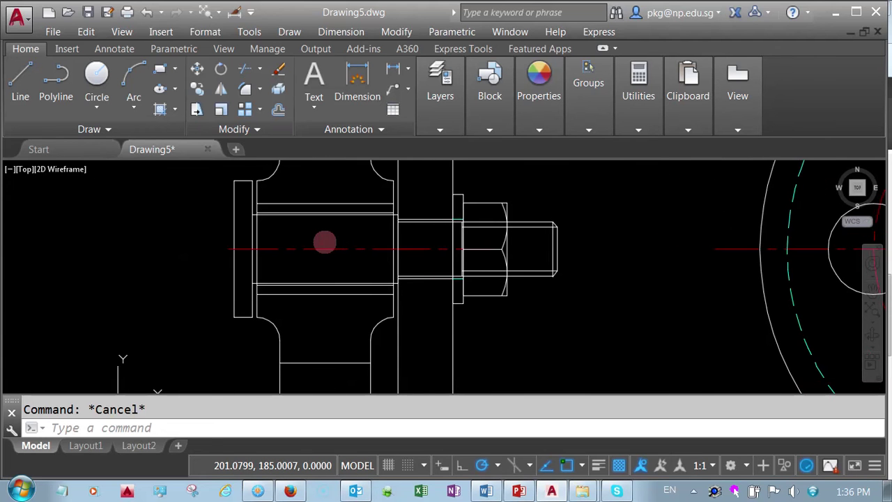
pyautogui.click(259, 69)
pyautogui.click(278, 97)
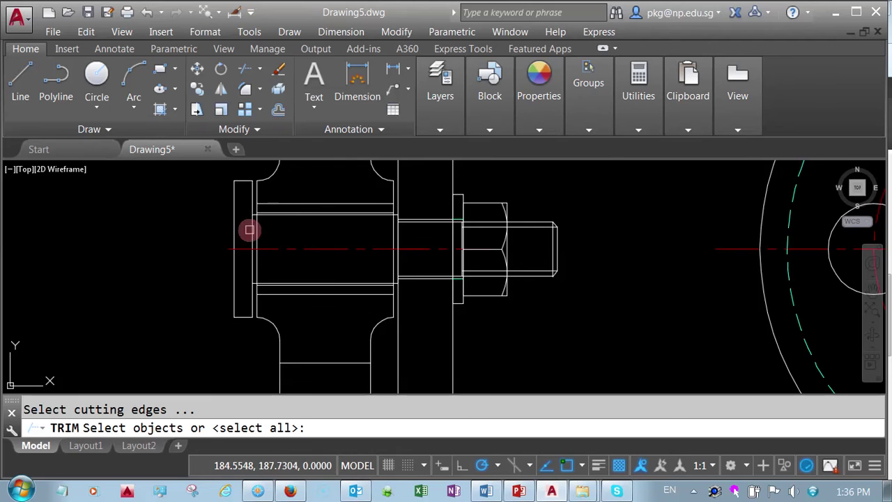
pyautogui.scroll(5, 251, 229)
pyautogui.click(314, 191)
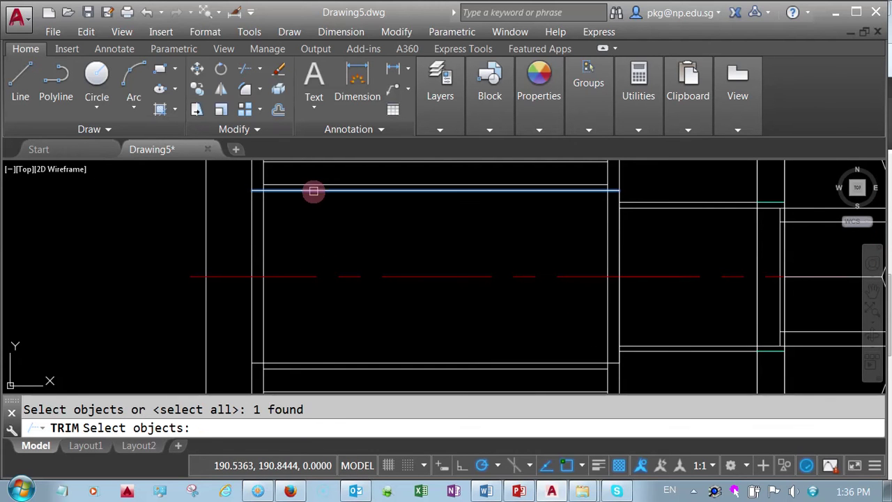
pyautogui.click(303, 364)
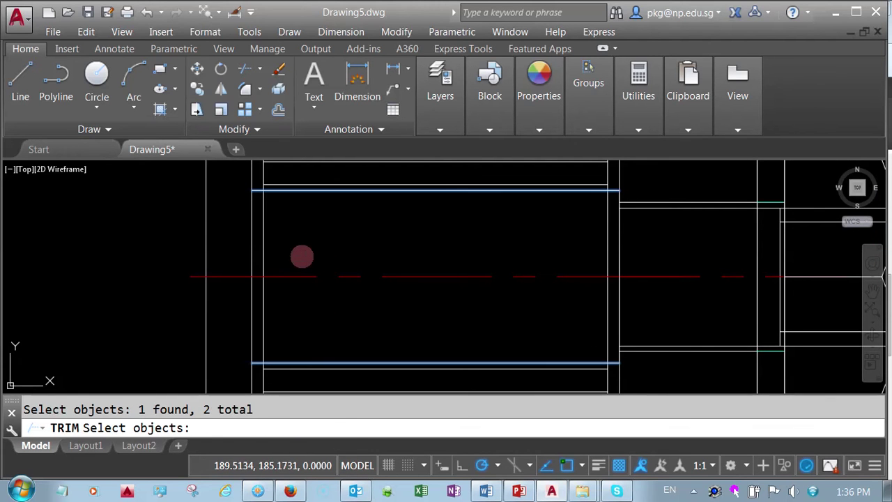
pyautogui.rightClick(301, 258)
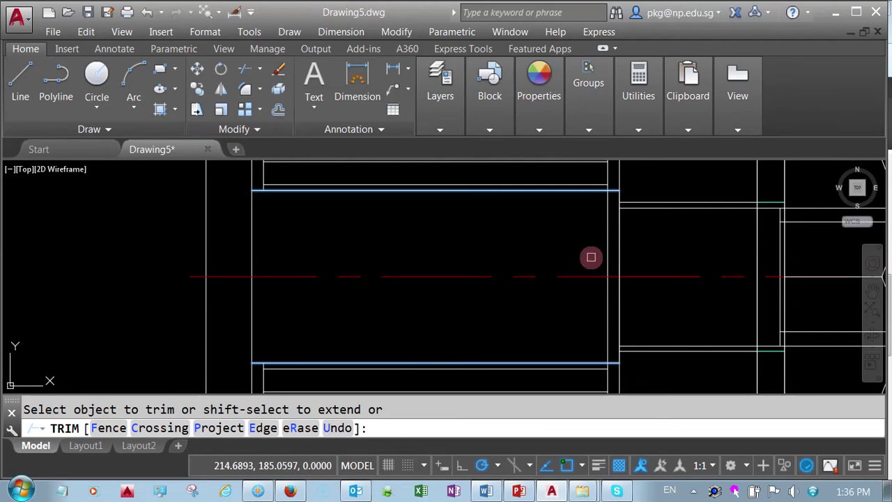
pyautogui.rightClick(547, 245)
pyautogui.click(571, 253)
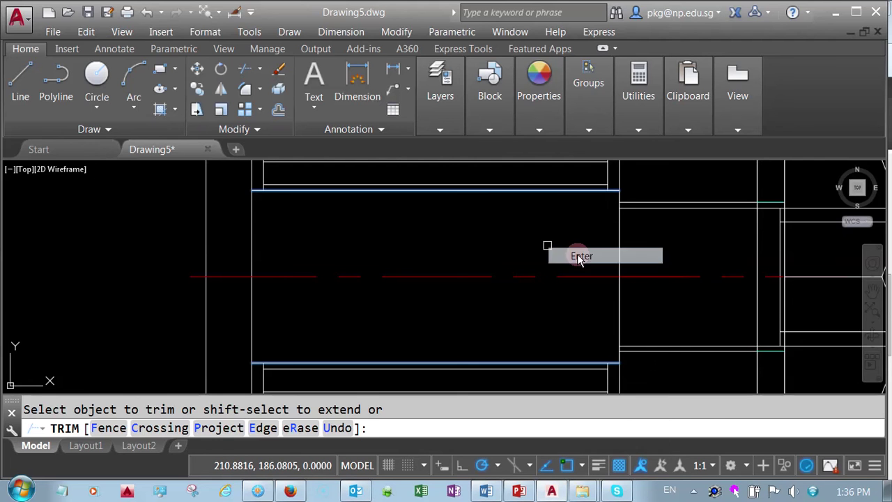
# Erase the washer's two short hidden lines and the shaft's vertical thread-start line inside the washer.
pyautogui.scroll(-2, 584, 260)
pyautogui.moveTo(632, 268)
pyautogui.mouseDown(button='middle')
pyautogui.moveTo(578, 245)
pyautogui.moveTo(534, 261)
pyautogui.moveTo(498, 233)
pyautogui.mouseUp(button='middle')
pyautogui.scroll(2, 499, 221)
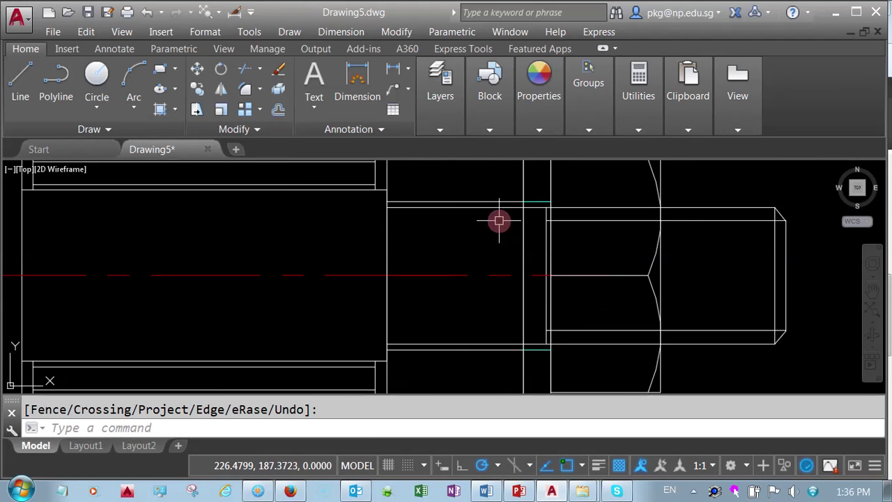
pyautogui.click(534, 199)
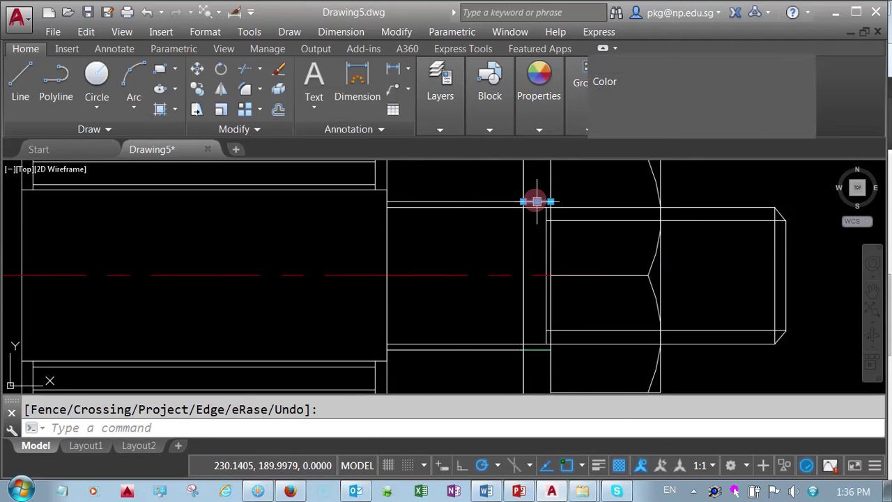
pyautogui.click(532, 350)
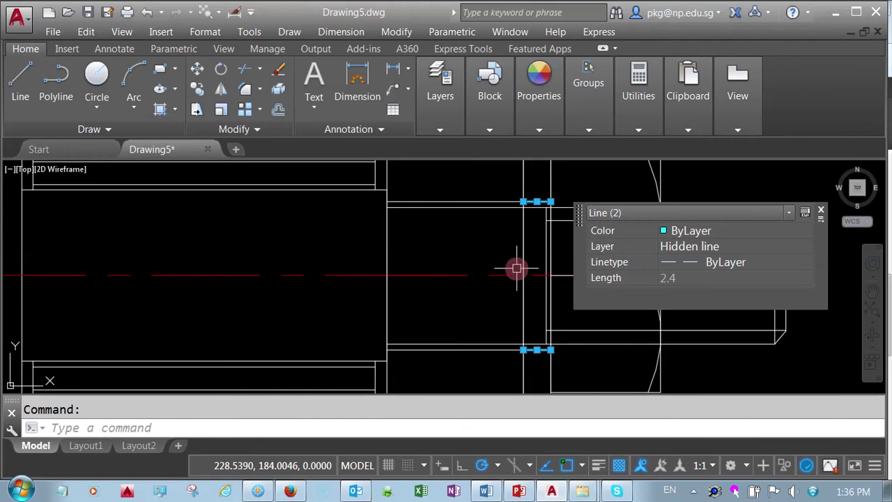
pyautogui.press('Delete')
pyautogui.click(544, 252)
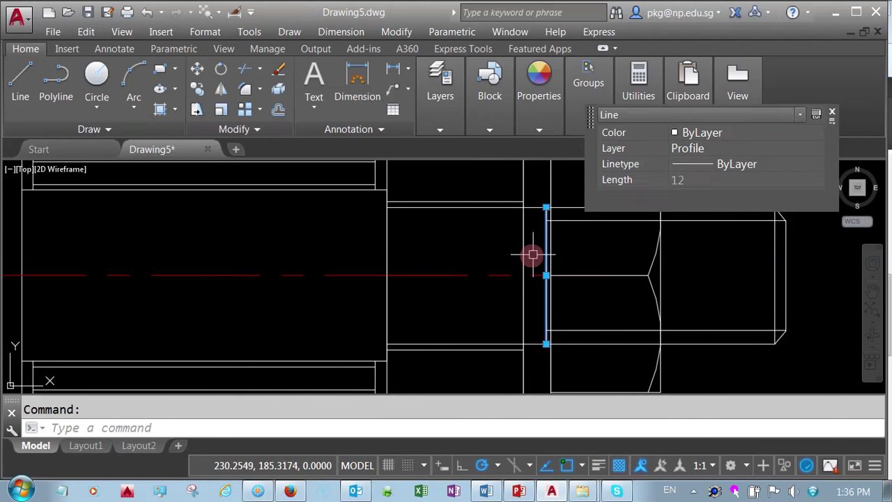
pyautogui.rightClick(532, 254)
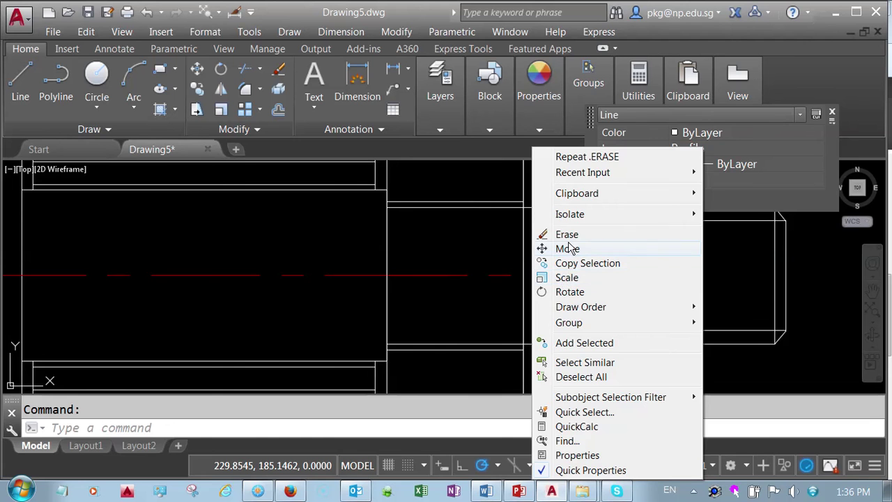
pyautogui.click(566, 235)
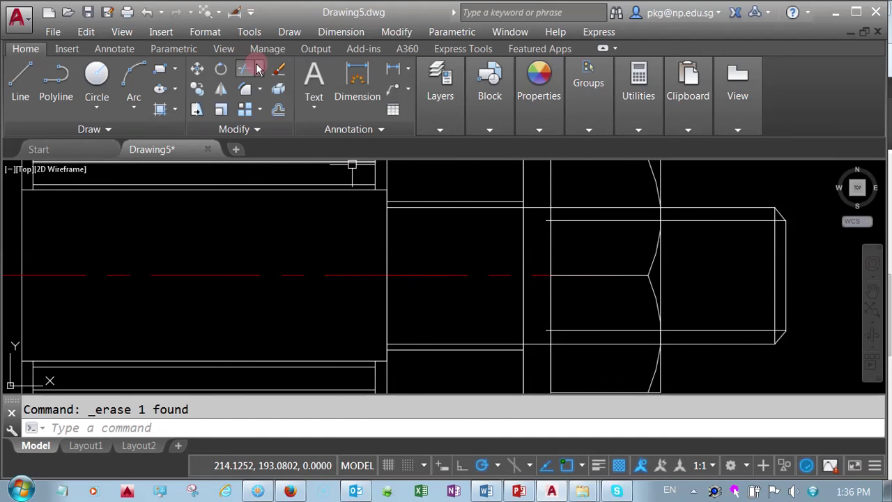
# Trim the shaft and thread lines through the washer and nut, using the bracket's outer face and the nut's outer face as cutting edges.
pyautogui.click(260, 70)
pyautogui.click(255, 98)
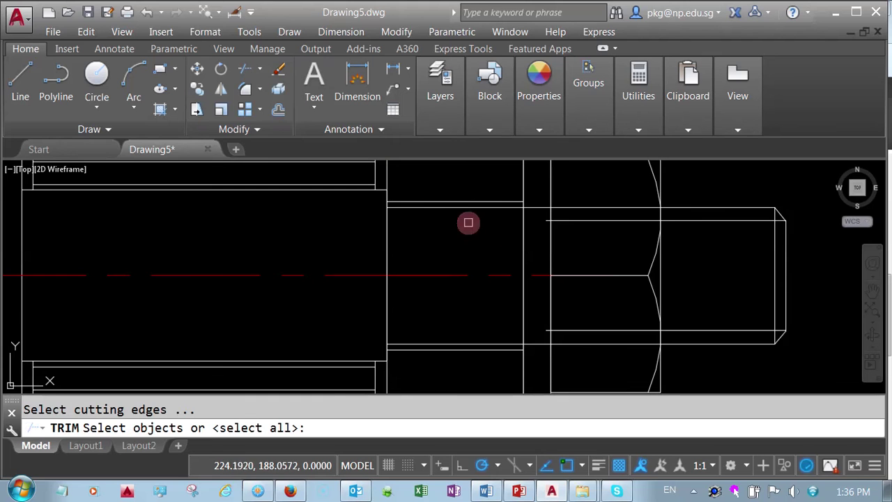
pyautogui.click(522, 237)
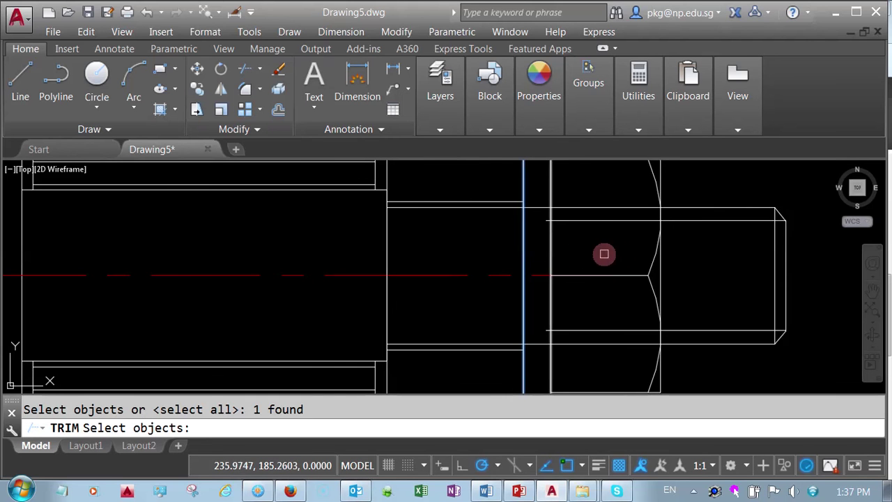
pyautogui.click(660, 264)
pyautogui.press('Return')
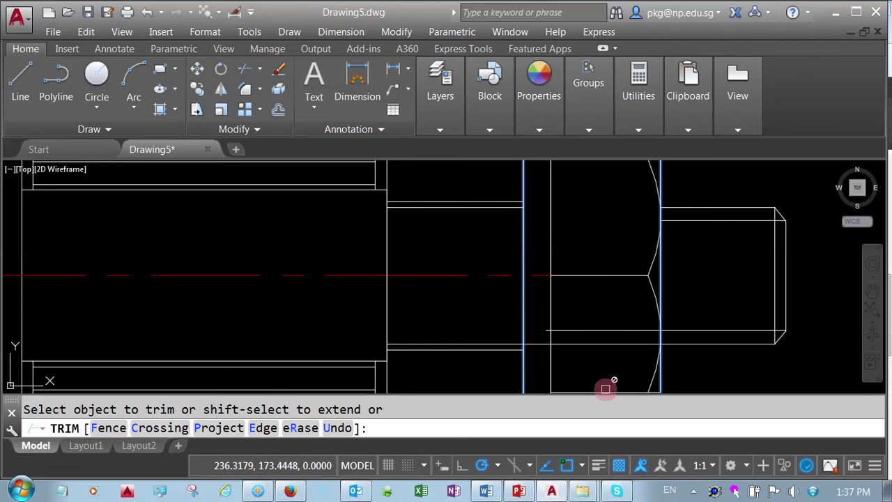
pyautogui.rightClick(596, 318)
pyautogui.click(632, 126)
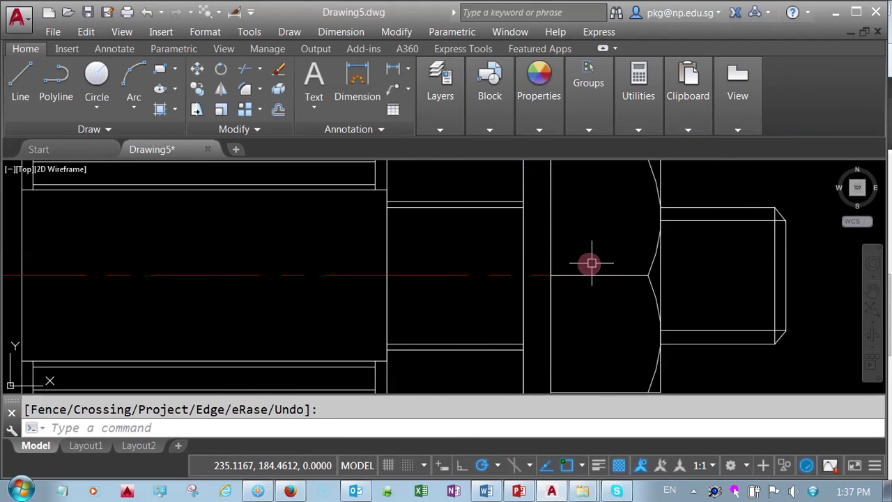
# Erase the short centre line at the nut end and stretch the remaining one past both shaft ends to about 85 units long.
pyautogui.scroll(-2, 590, 261)
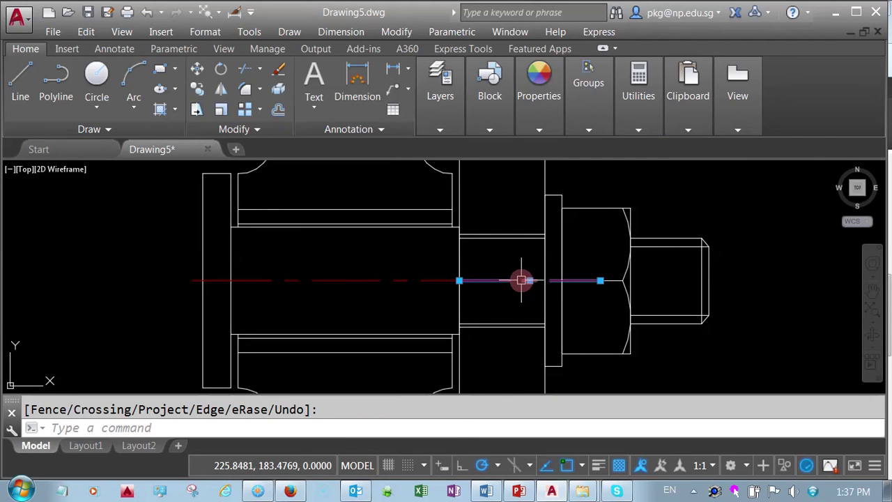
pyautogui.rightClick(506, 311)
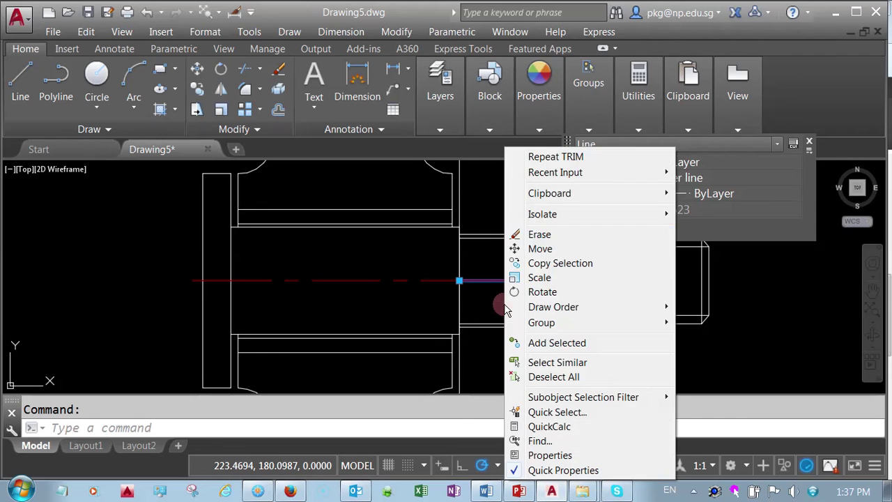
pyautogui.click(533, 235)
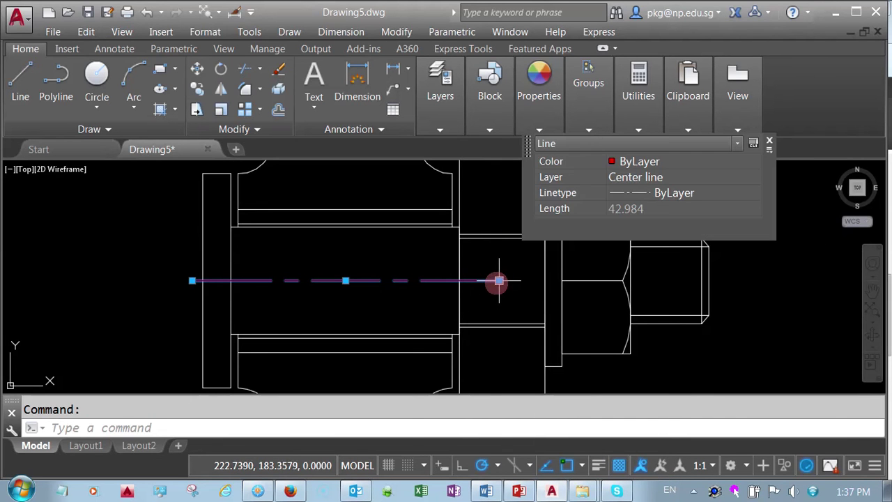
pyautogui.click(499, 280)
pyautogui.click(762, 280)
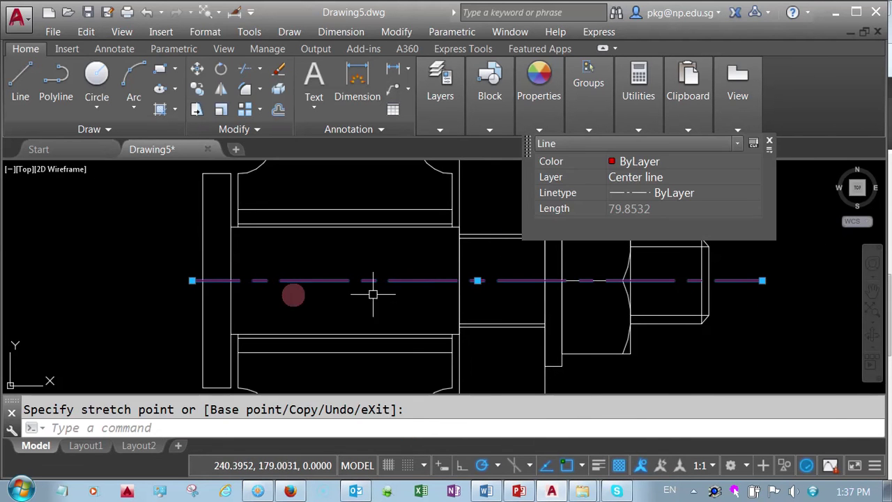
pyautogui.click(191, 281)
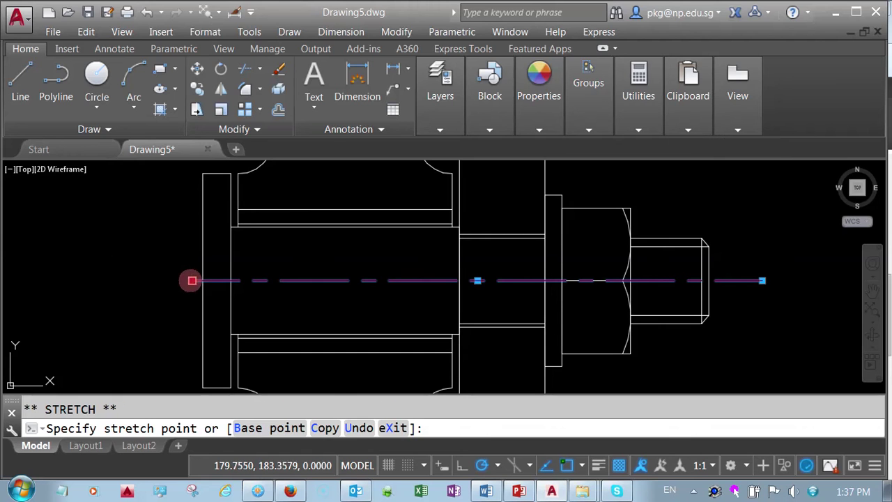
pyautogui.click(153, 280)
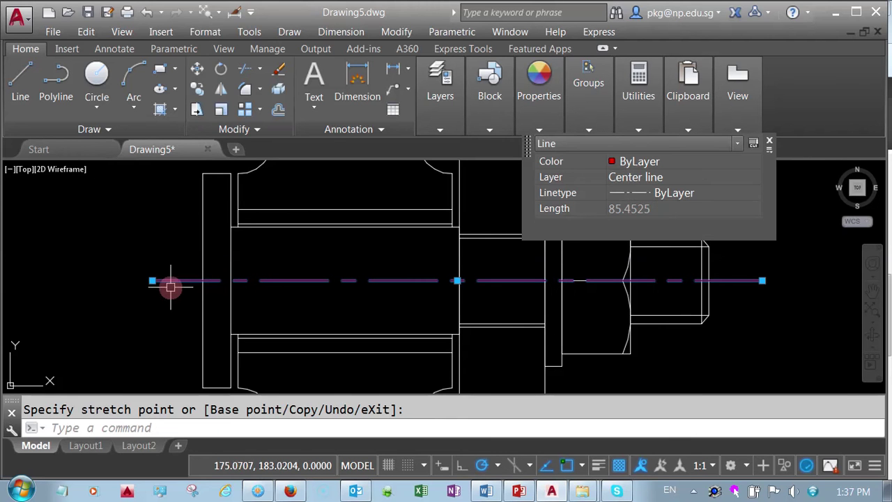
# Send the shaft's stretched centre line to the back of the draw order.
pyautogui.rightClick(725, 303)
pyautogui.moveTo(765, 314)
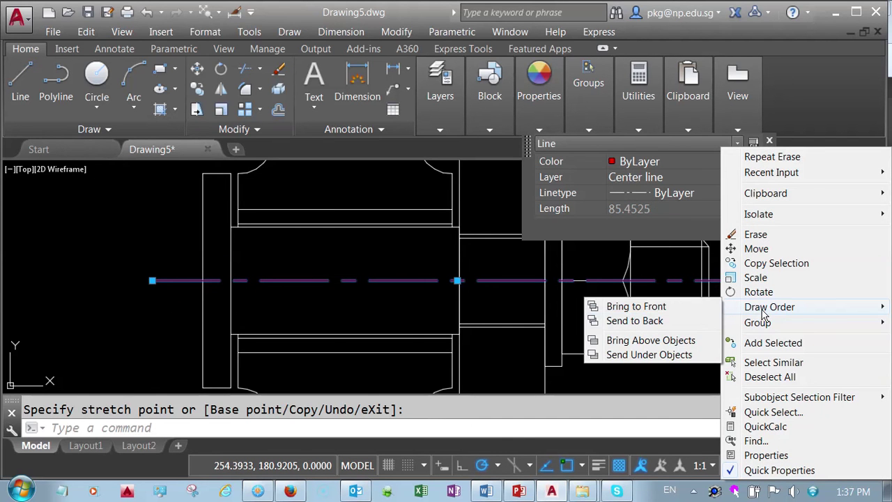
pyautogui.click(667, 322)
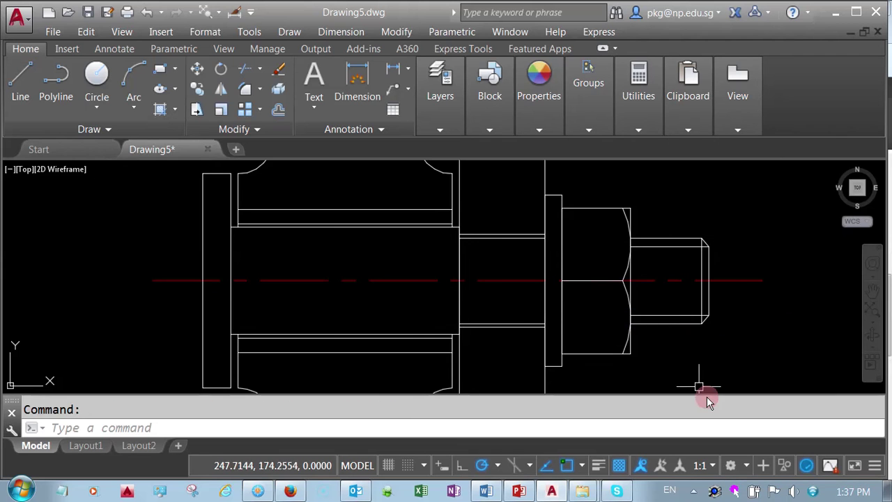
# Change the four hidden lines of the threaded hole in the bracket's base in the side view to the Profile layer.
pyautogui.middleClick(684, 352)
pyautogui.middleClick(683, 352)
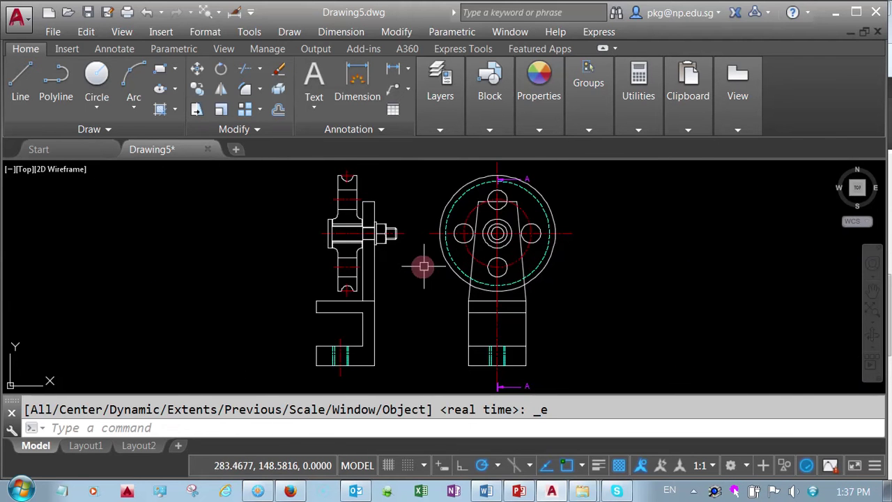
pyautogui.scroll(2, 327, 374)
pyautogui.scroll(1, 327, 374)
pyautogui.click(312, 356)
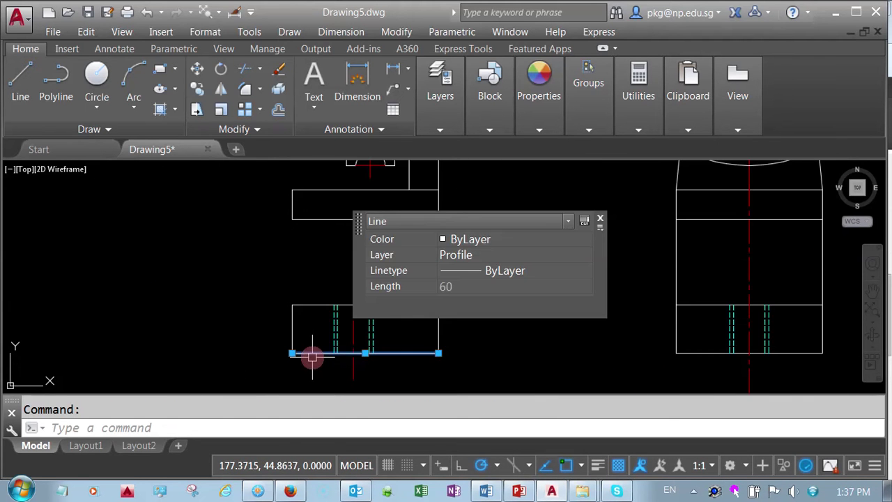
pyautogui.press('Escape')
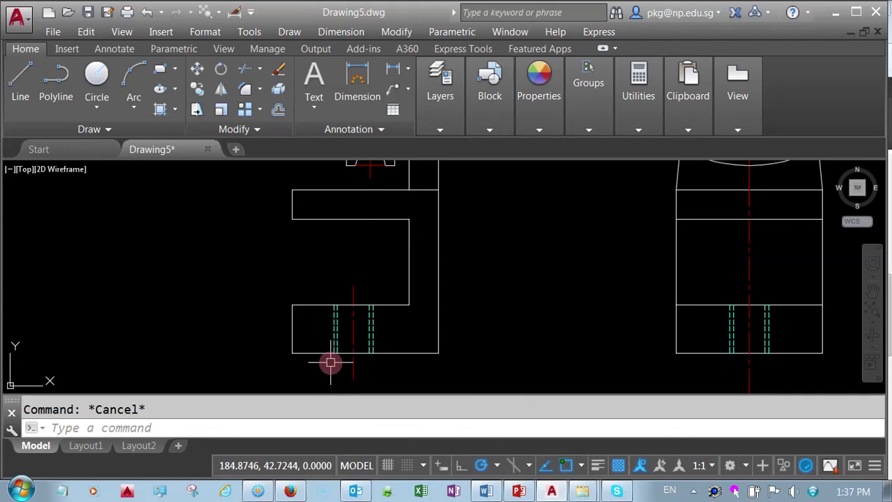
pyautogui.click(328, 362)
pyautogui.click(379, 294)
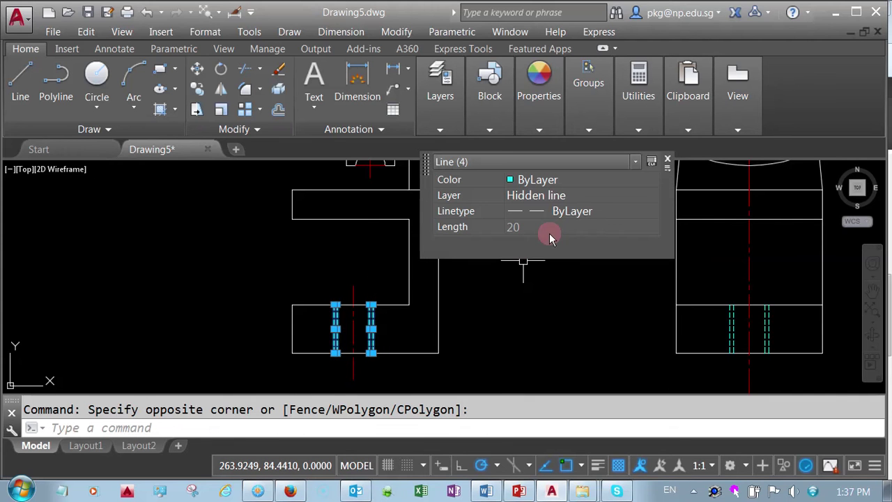
pyautogui.click(612, 198)
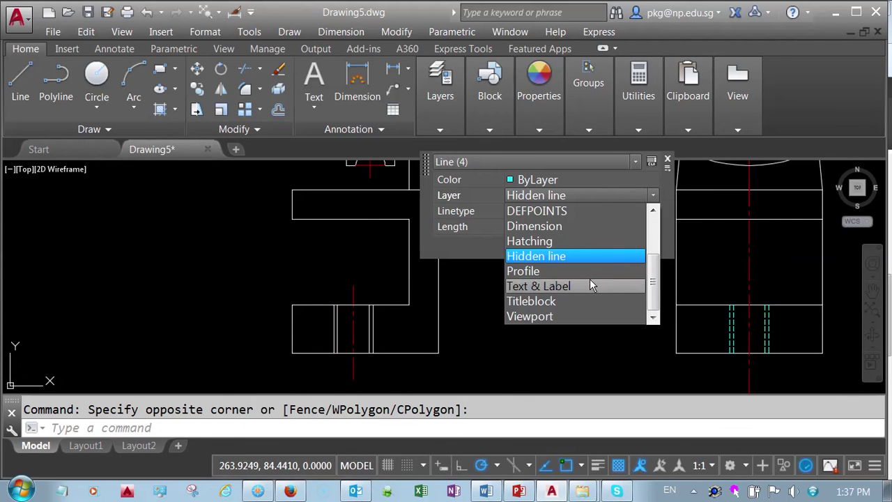
pyautogui.click(591, 273)
pyautogui.press('Escape')
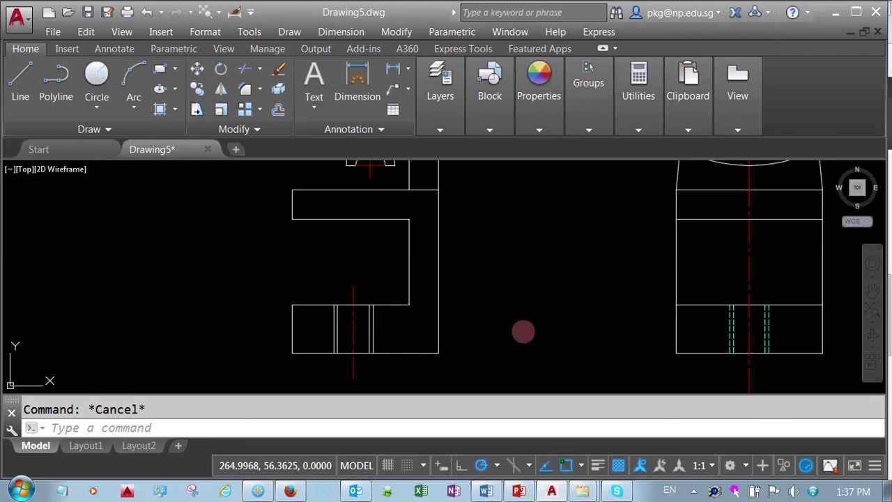
# Erase the short horizontal line crossing the bracket's upright at the shelf's upper edge in the side view.
pyautogui.scroll(-3, 395, 258)
pyautogui.scroll(3, 394, 251)
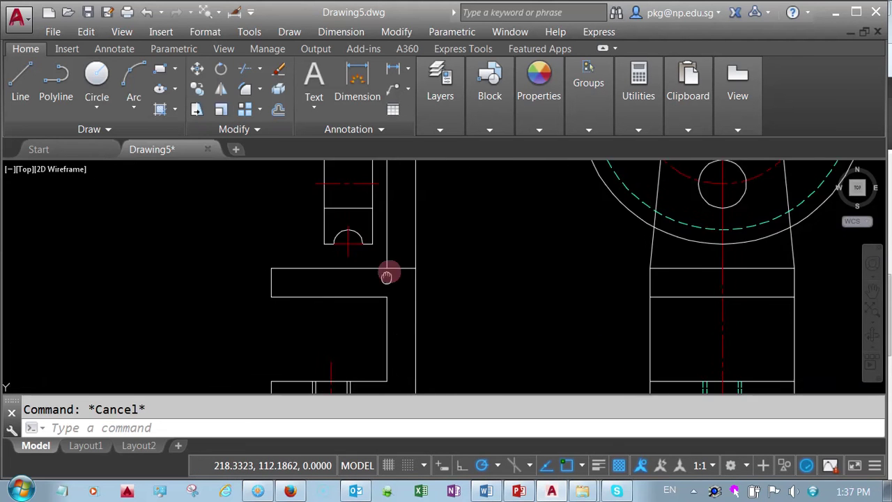
pyautogui.click(383, 330)
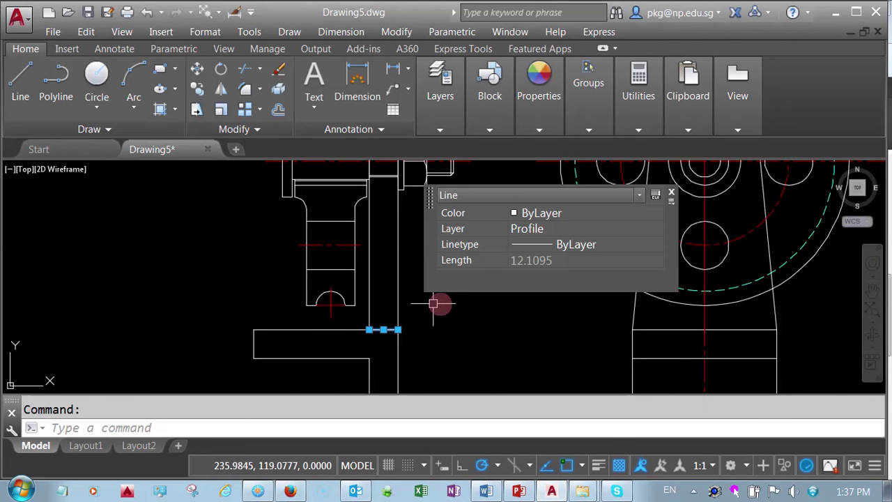
pyautogui.rightClick(444, 300)
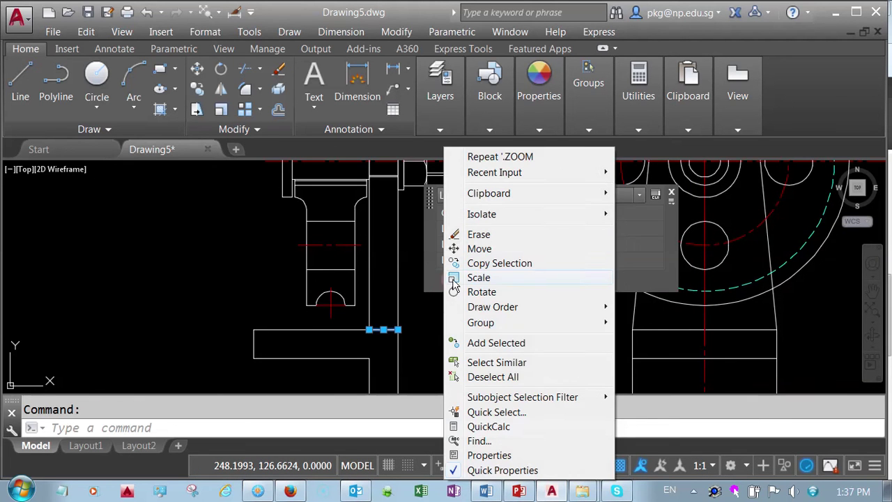
pyautogui.click(488, 235)
pyautogui.scroll(-3, 384, 251)
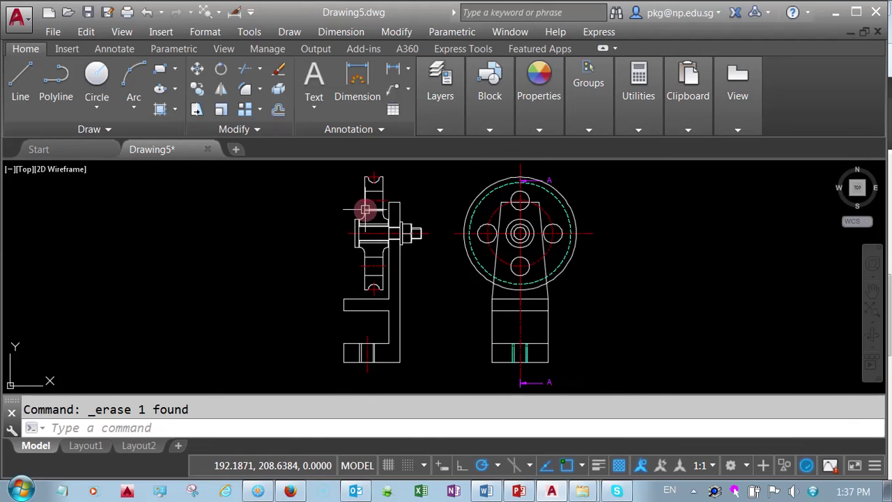
# Make Hatching the current layer.
pyautogui.scroll(4, 366, 209)
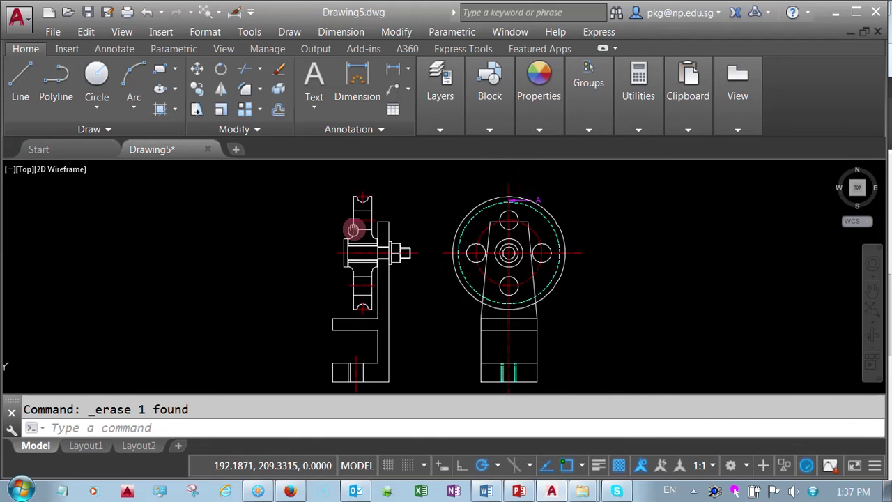
pyautogui.click(442, 130)
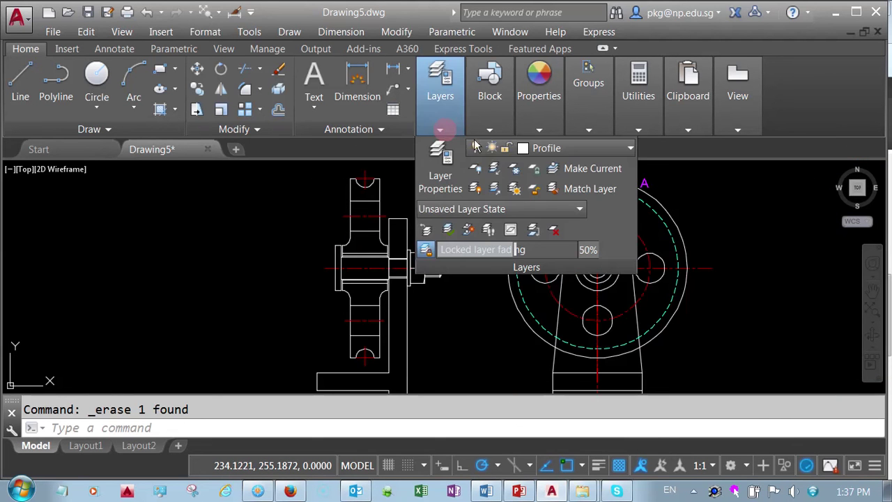
pyautogui.click(583, 153)
pyautogui.click(546, 301)
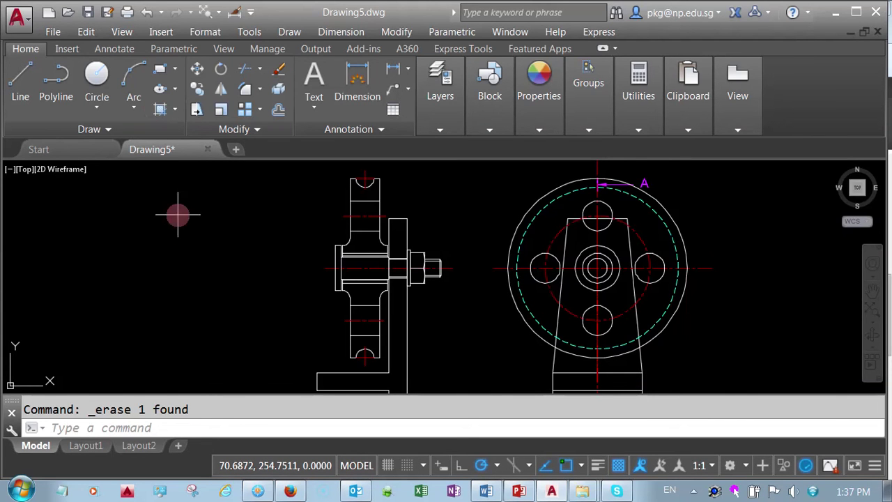
# Hatch the pulley's four cut areas in the side view, the two rim sections and two hub sections, with the ANSI31 pattern.
pyautogui.write('h')
pyautogui.press('Return')
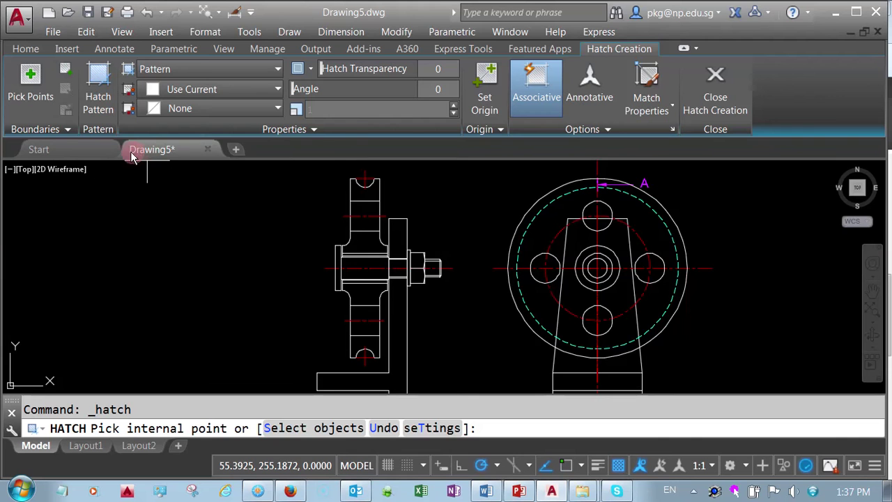
pyautogui.click(98, 97)
pyautogui.click(236, 145)
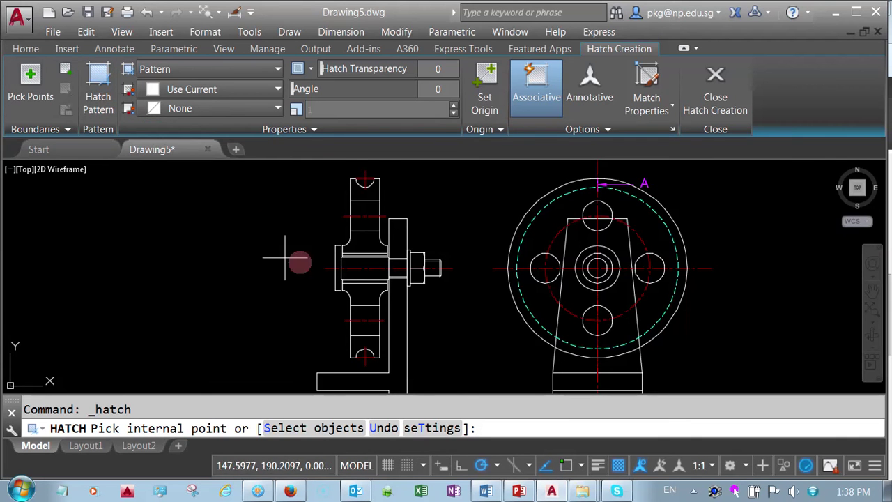
pyautogui.scroll(2, 352, 207)
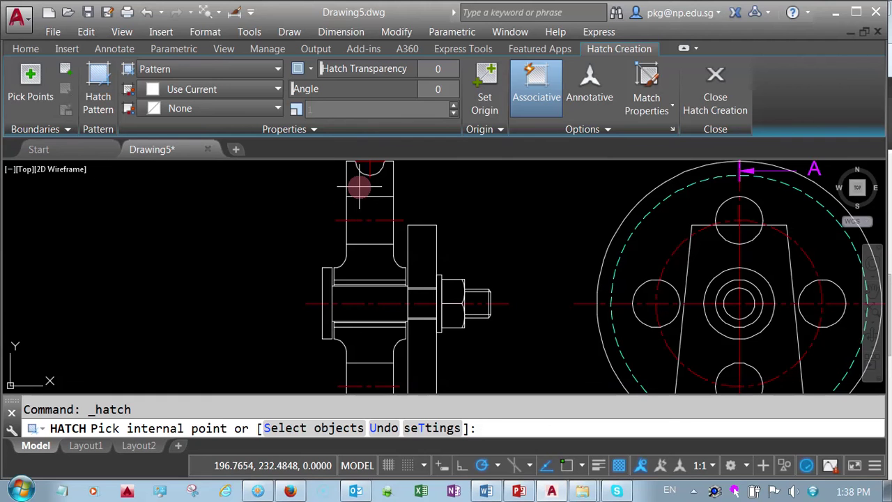
pyautogui.click(360, 187)
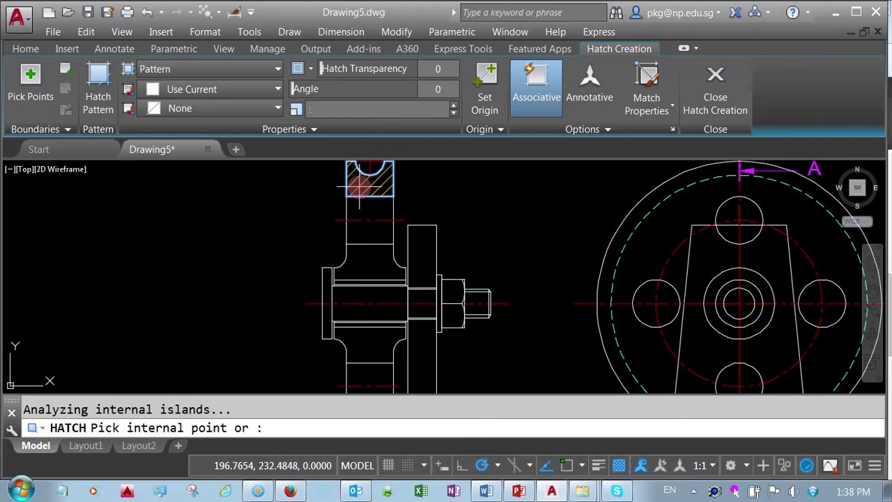
pyautogui.click(367, 259)
pyautogui.click(362, 351)
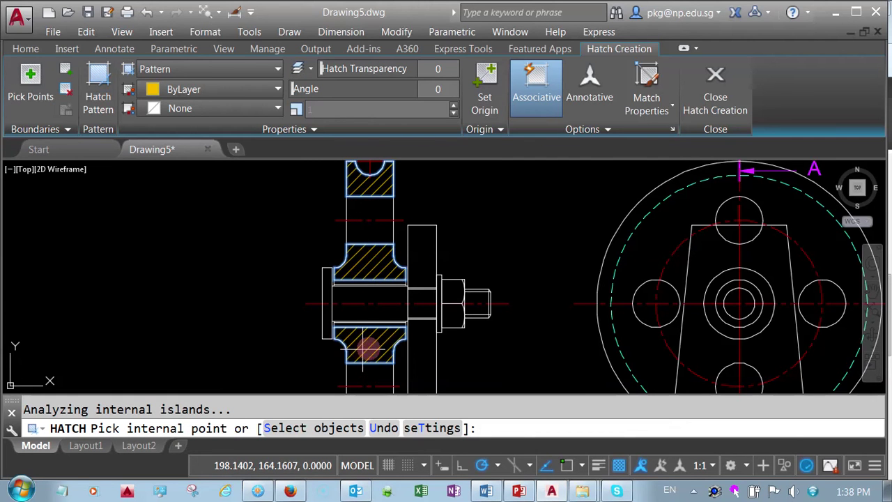
pyautogui.moveTo(371, 350); pyautogui.dragTo(347, 284, button='middle')
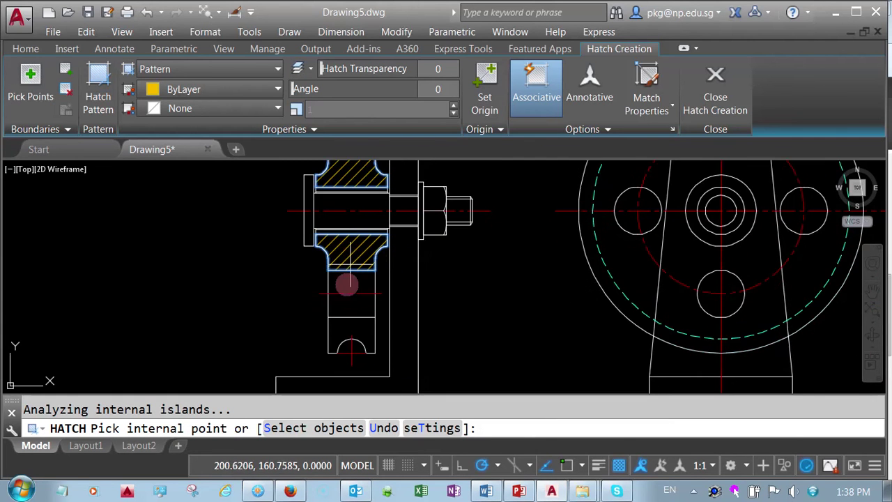
pyautogui.click(342, 332)
pyautogui.click(716, 96)
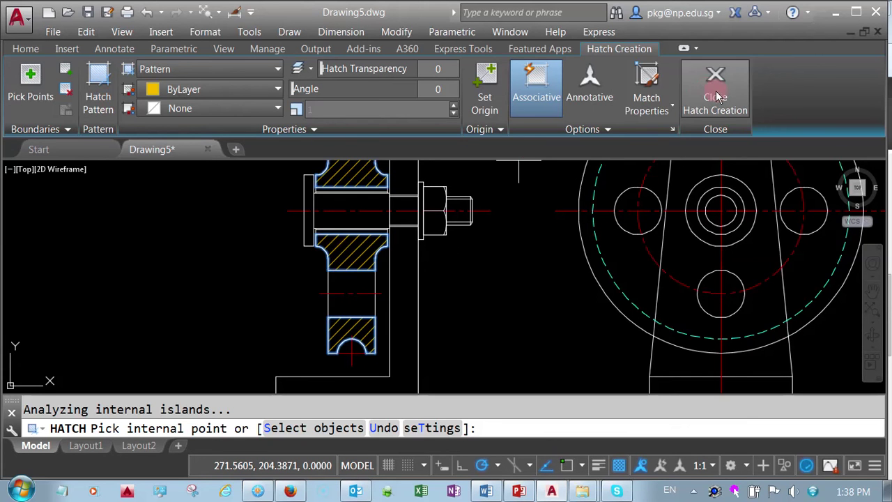
pyautogui.scroll(-2, 497, 271)
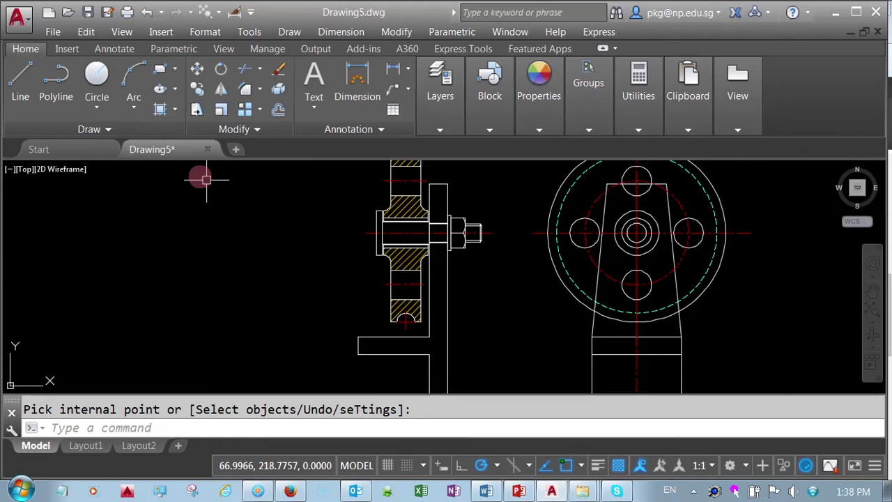
# Start an ANSI31 hatch of the bracket's cut areas: above the shaft, the main body, and the base beyond the threaded hole.
pyautogui.click(171, 115)
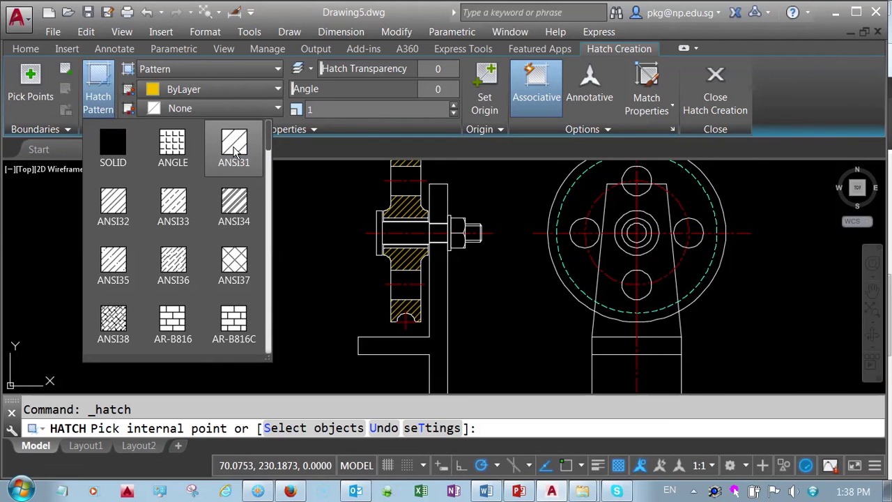
pyautogui.click(235, 152)
pyautogui.scroll(-2, 449, 185)
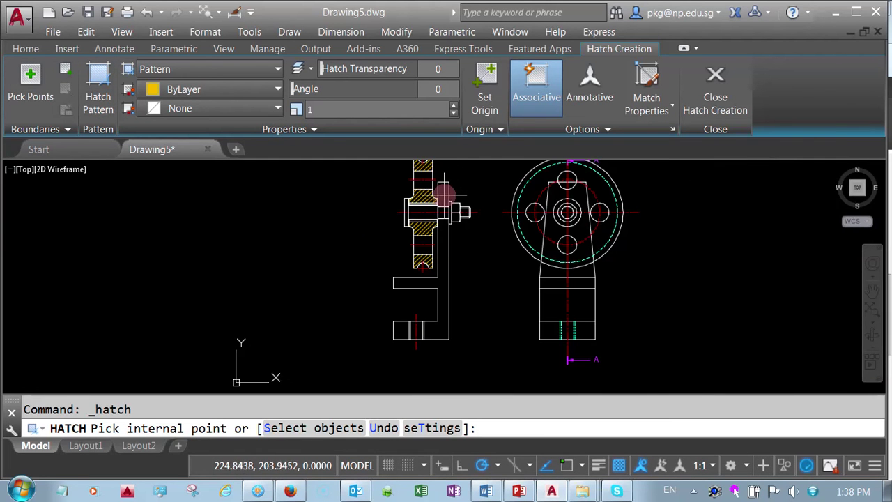
pyautogui.click(442, 192)
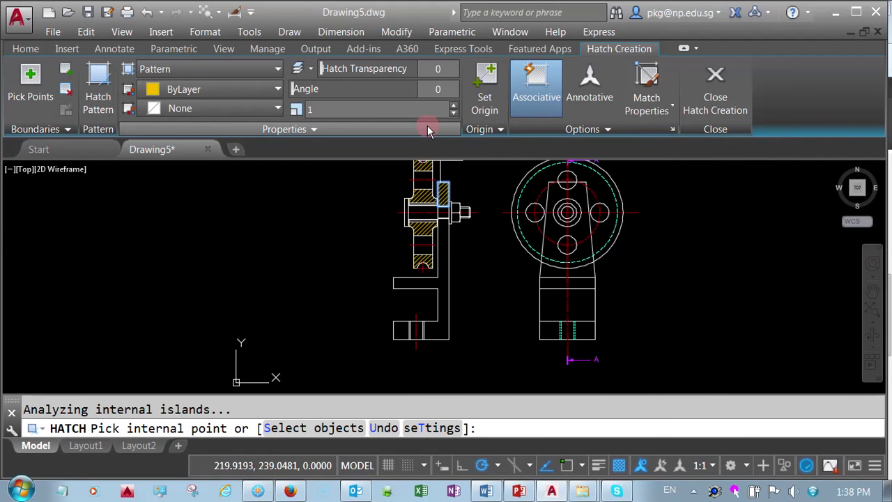
pyautogui.click(443, 236)
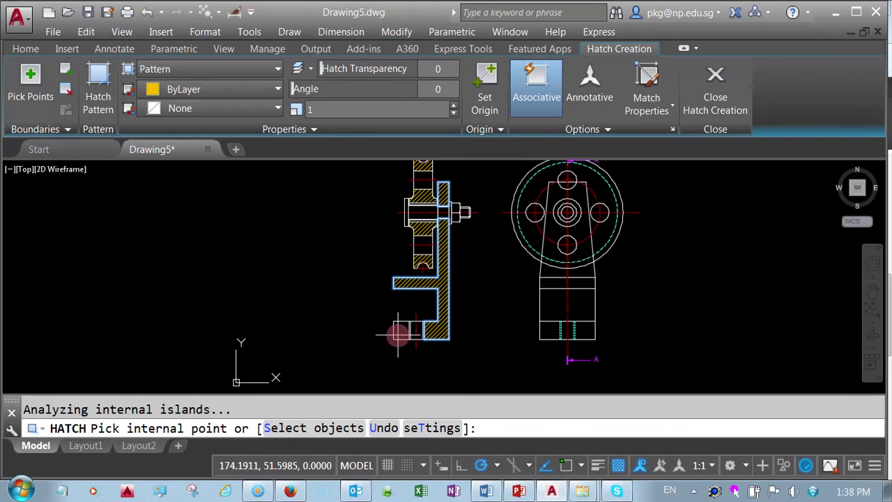
pyautogui.scroll(-4, 397, 339)
pyautogui.scroll(2, 421, 319)
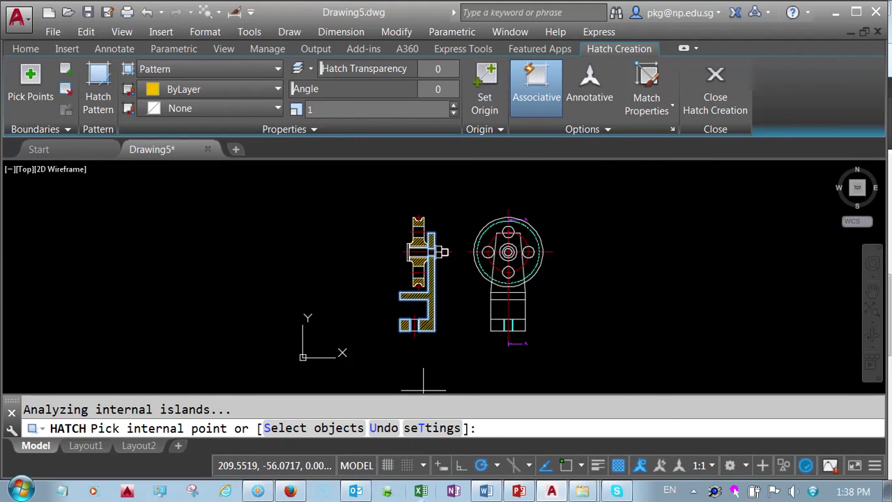
# Add the narrow strips between the thread lines on both sides of the base's hole to the bracket hatch.
pyautogui.scroll(5, 427, 321)
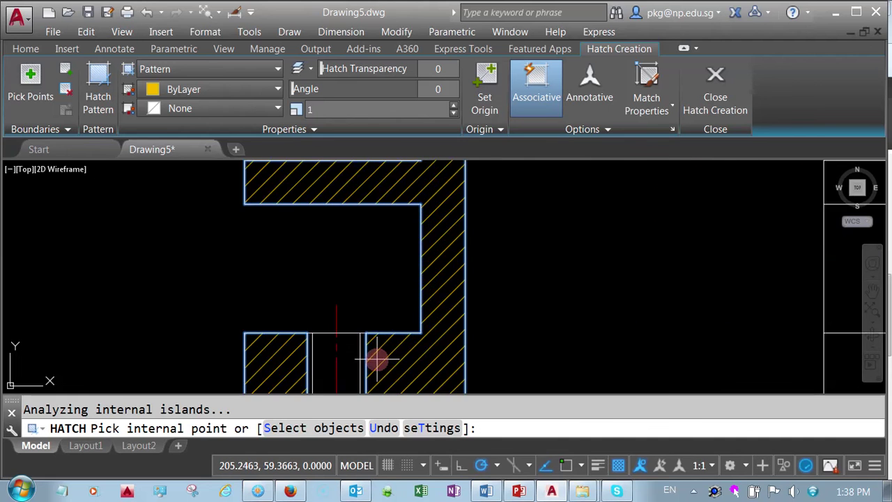
pyautogui.moveTo(372, 361); pyautogui.dragTo(389, 309, button='middle')
pyautogui.scroll(2, 380, 315)
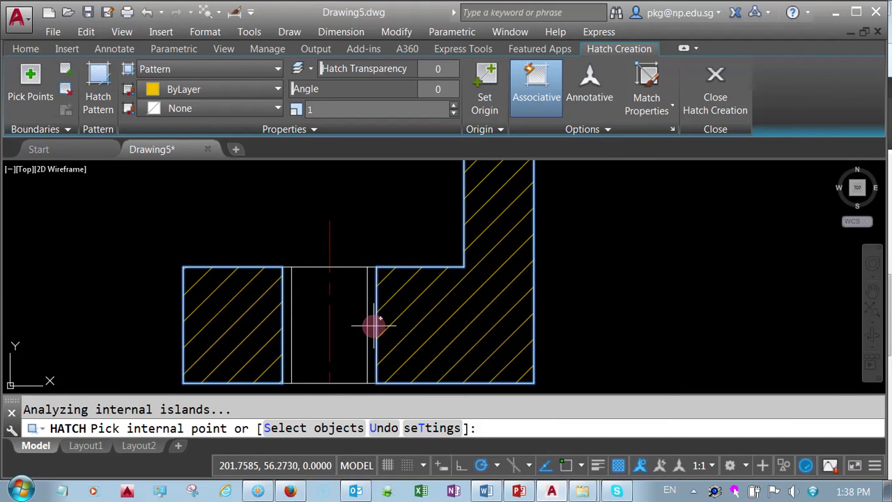
pyautogui.click(373, 328)
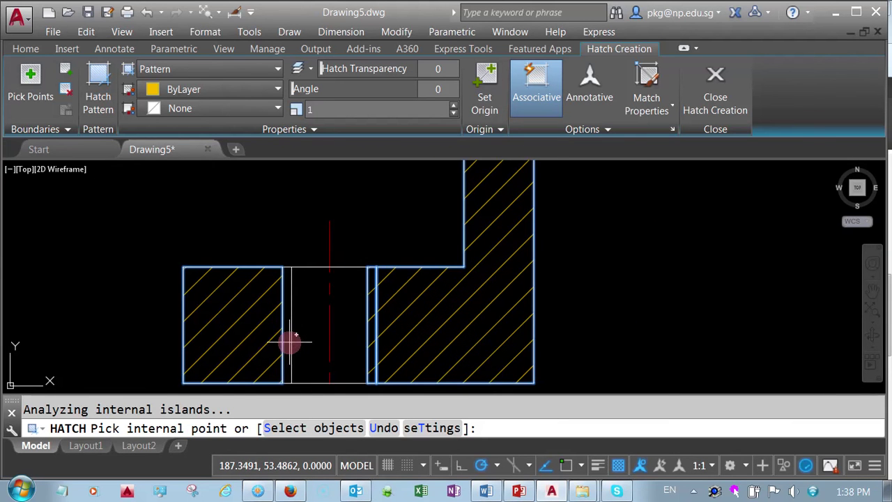
pyautogui.scroll(-3, 328, 248)
pyautogui.moveTo(330, 230)
pyautogui.mouseDown(button='middle')
pyautogui.moveTo(295, 313)
pyautogui.moveTo(309, 323)
pyautogui.mouseUp(button='middle')
pyautogui.scroll(2, 312, 293)
# Set the bracket hatch angle to 90 and finish the hatch.
pyautogui.click(357, 198)
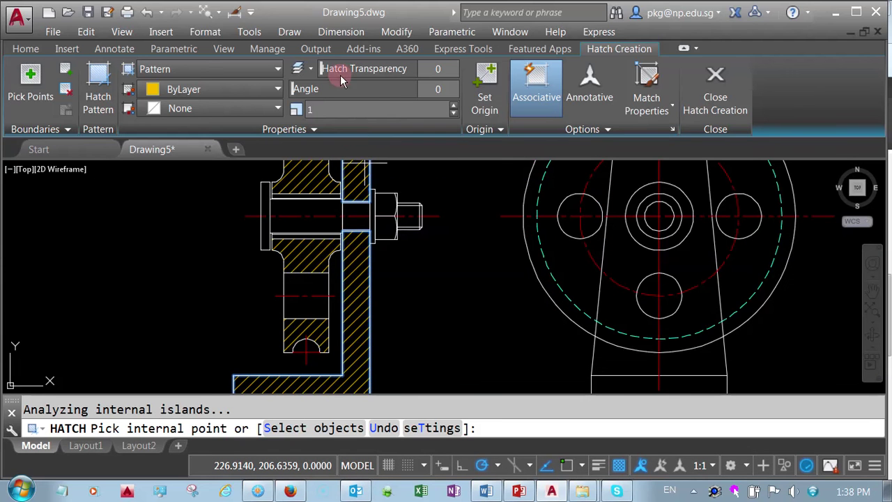
pyautogui.click(443, 91)
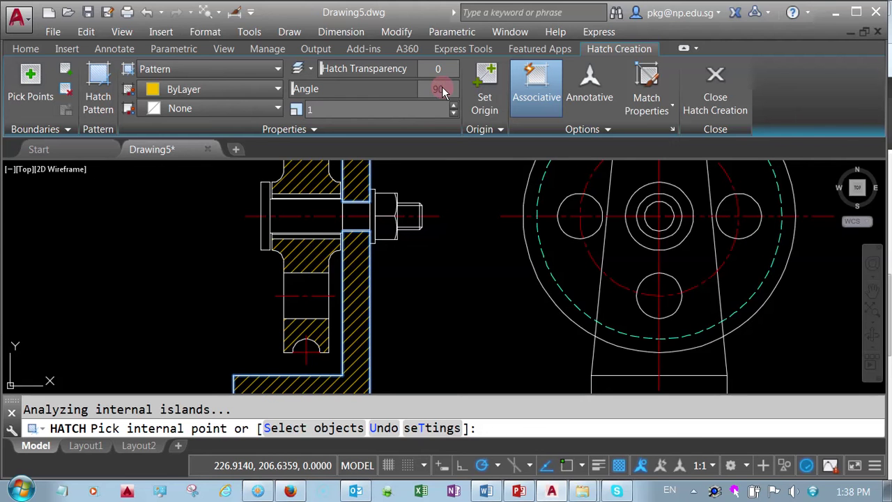
pyautogui.click(474, 131)
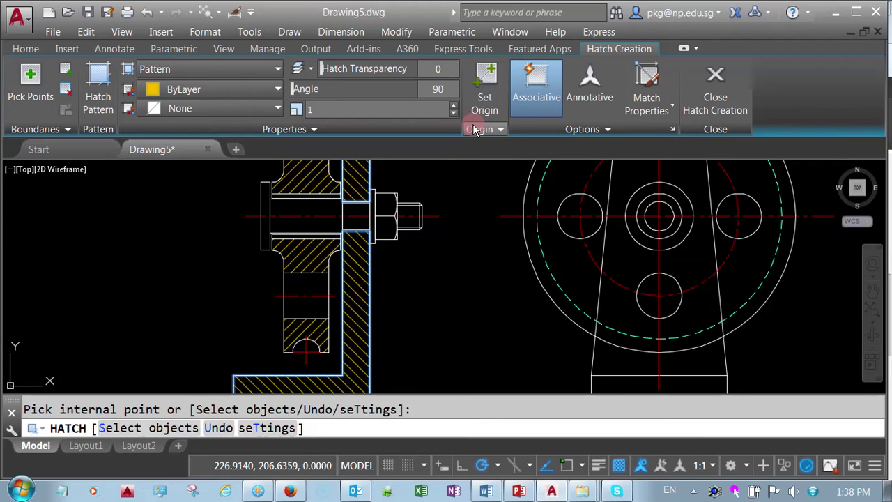
pyautogui.click(819, 102)
pyautogui.click(715, 78)
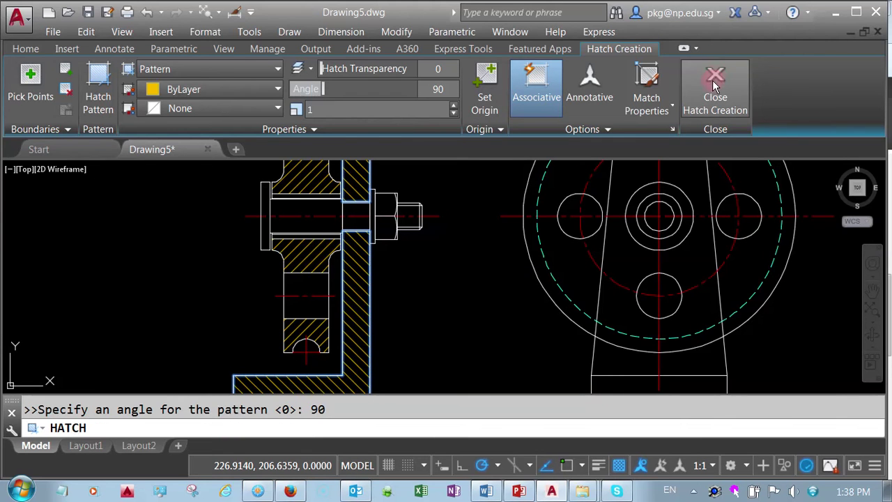
# Hatch the bush sections above and below the shaft inside the pulley hub with the ANSI31 pattern.
pyautogui.scroll(2, 218, 164)
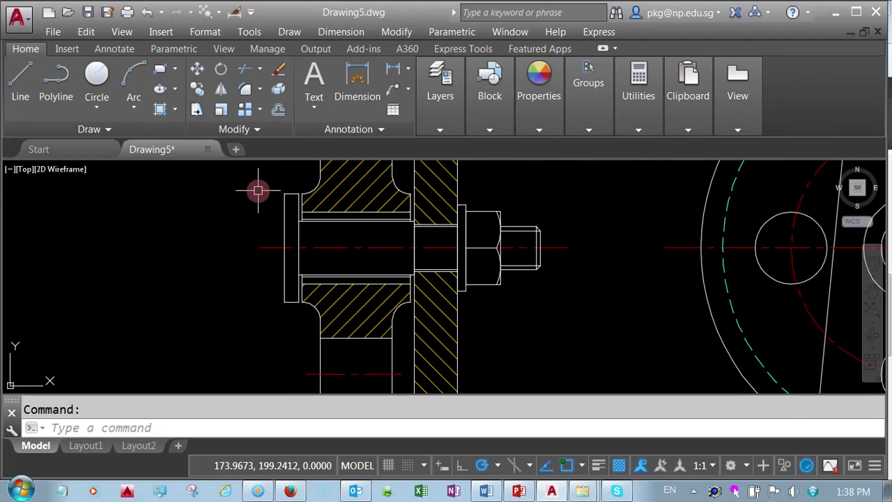
pyautogui.scroll(4, 356, 226)
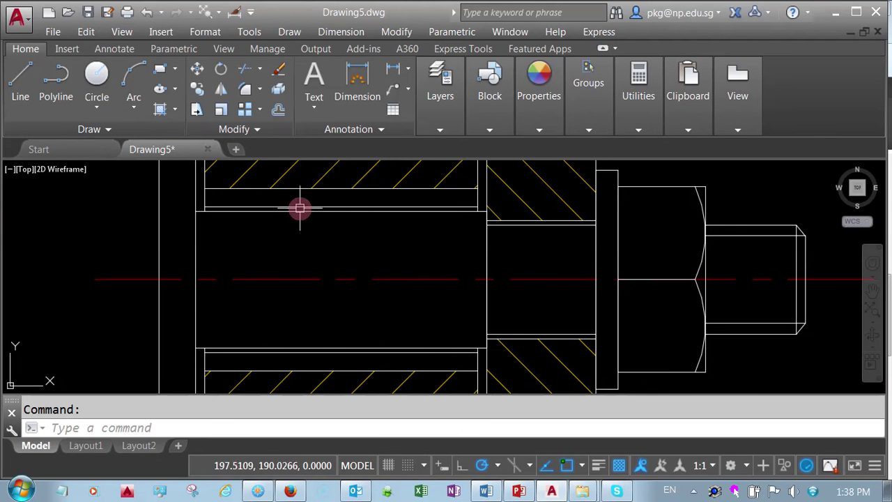
pyautogui.click(166, 112)
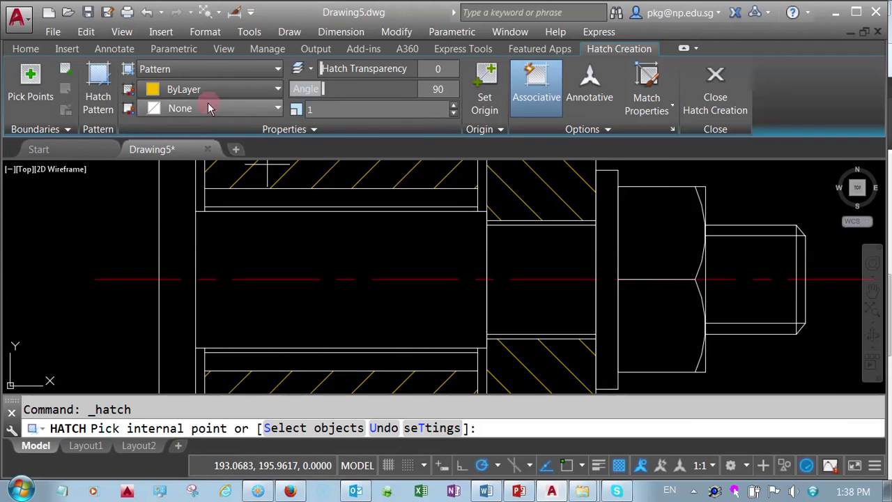
pyautogui.click(98, 80)
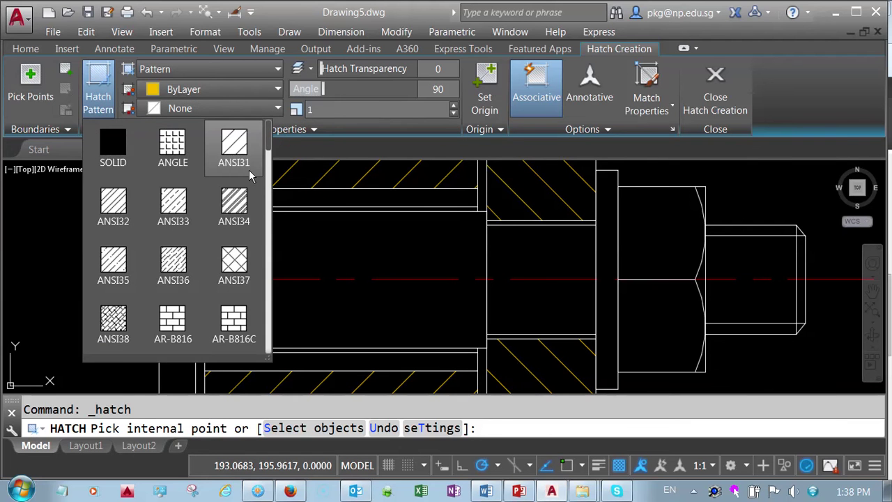
pyautogui.click(244, 162)
pyautogui.click(348, 200)
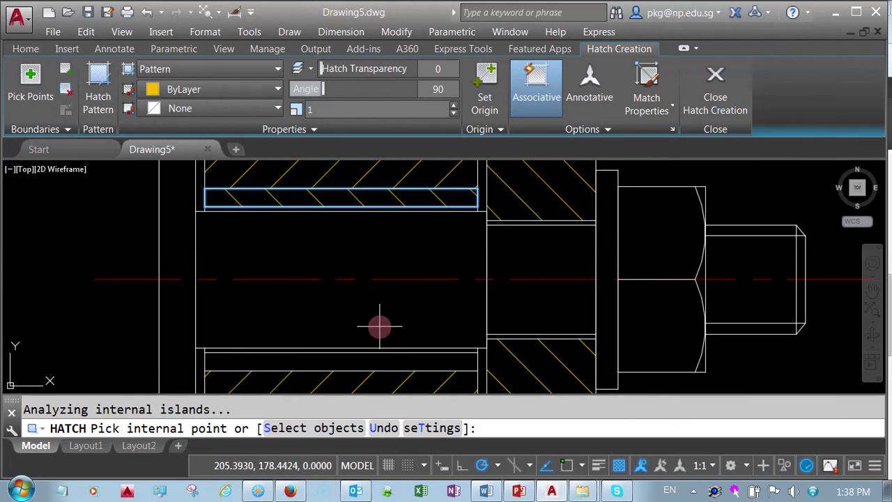
pyautogui.click(380, 359)
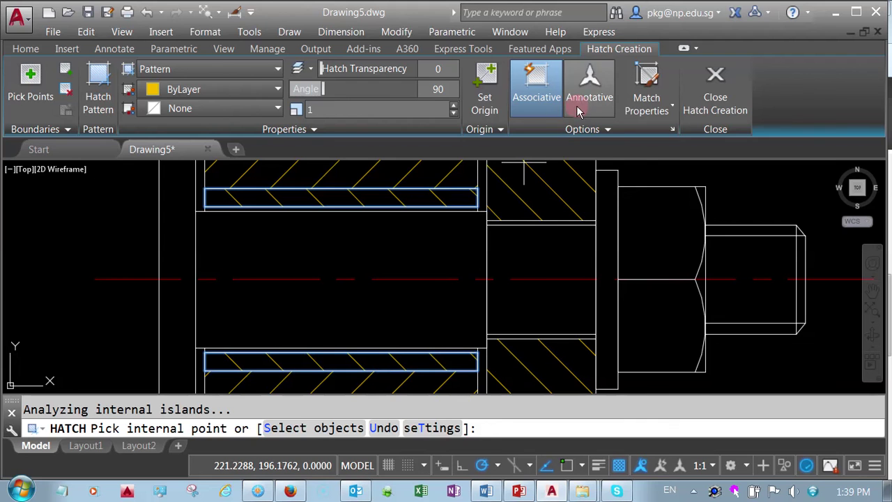
# Set the bush hatch scale to 0.5 and finish the hatch.
pyautogui.click(715, 95)
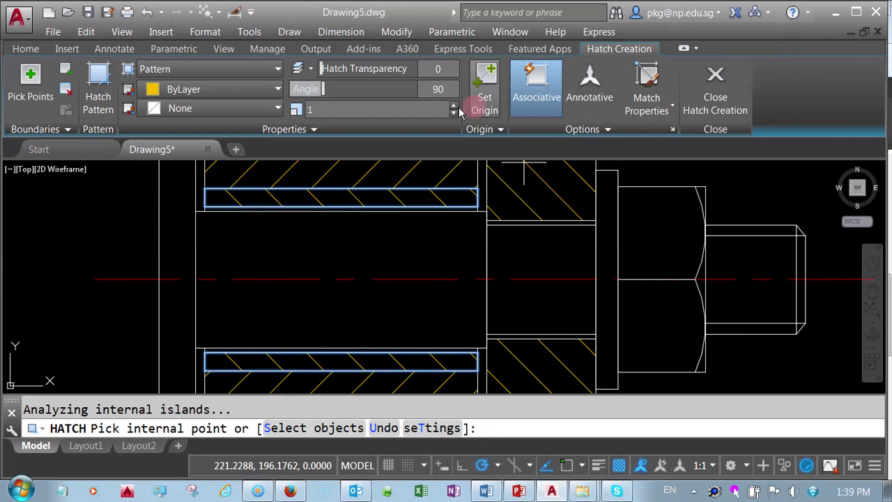
pyautogui.click(359, 112)
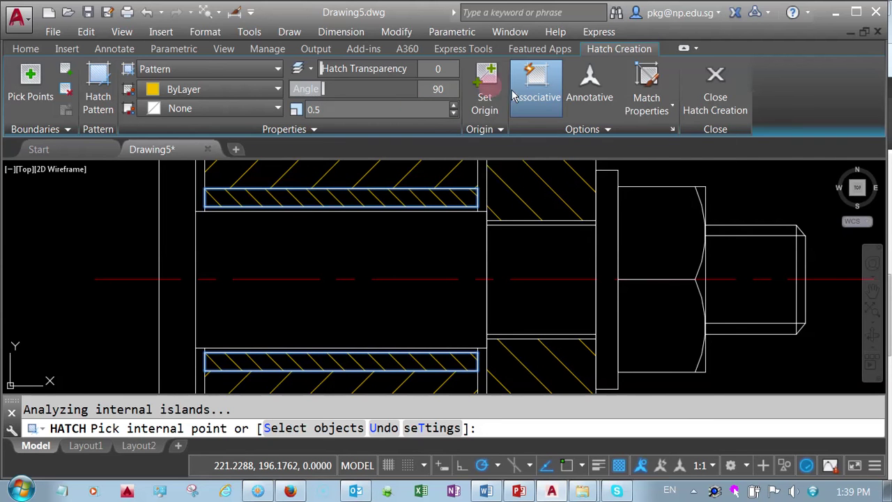
pyautogui.click(722, 91)
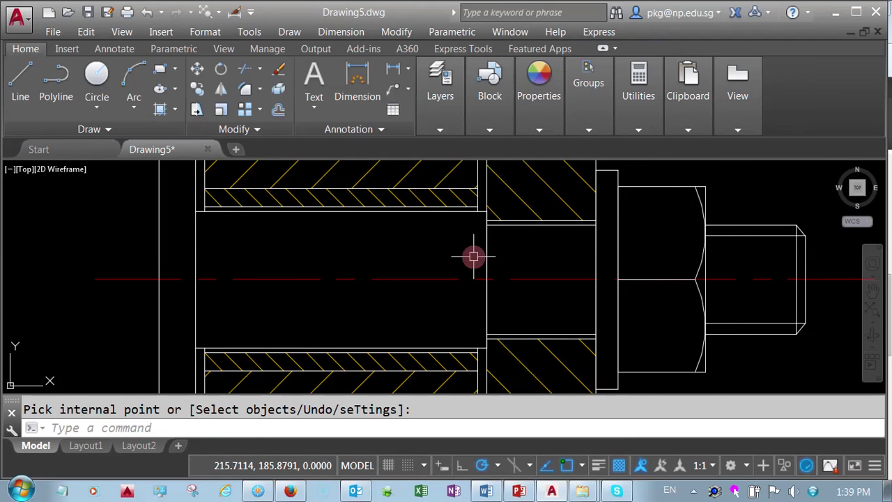
# Open the layer controls that show the current layer.
pyautogui.middleClick(476, 254)
pyautogui.middleClick(476, 254)
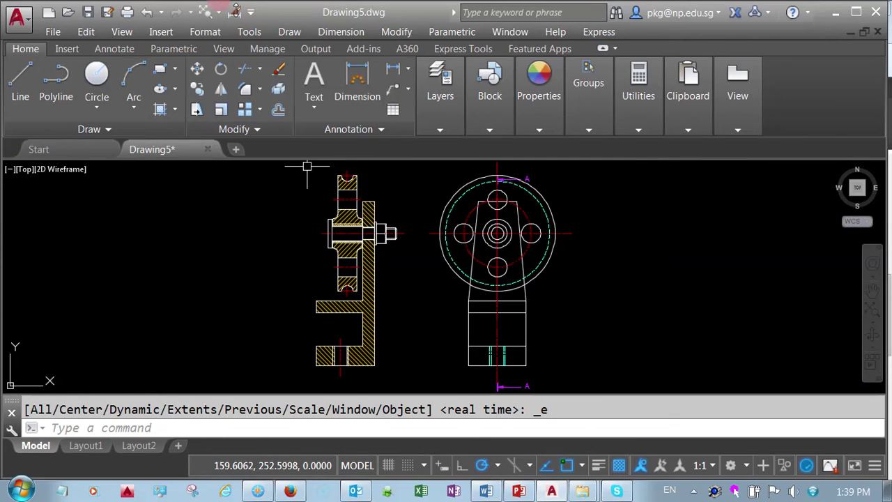
pyautogui.moveTo(416, 292)
pyautogui.mouseDown(button='middle')
pyautogui.moveTo(424, 253)
pyautogui.moveTo(405, 219)
pyautogui.mouseUp(button='middle')
pyautogui.click(445, 129)
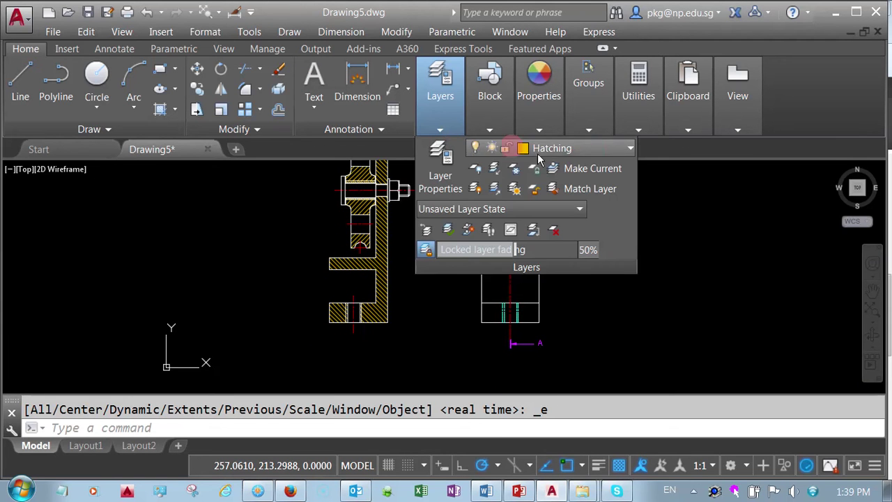
# On the Text & Label layer, add the single-line text "SECTION AA" below the hatched section view, height 10 and rotation 0.
pyautogui.click(618, 147)
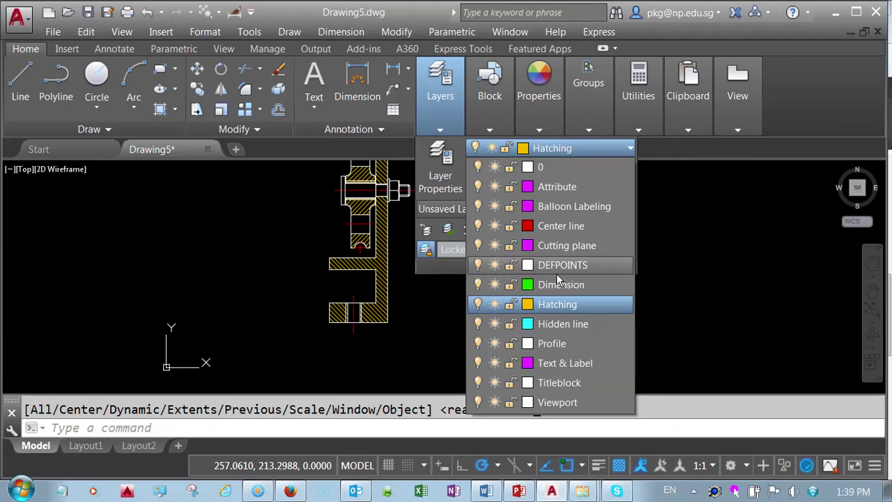
pyautogui.click(544, 364)
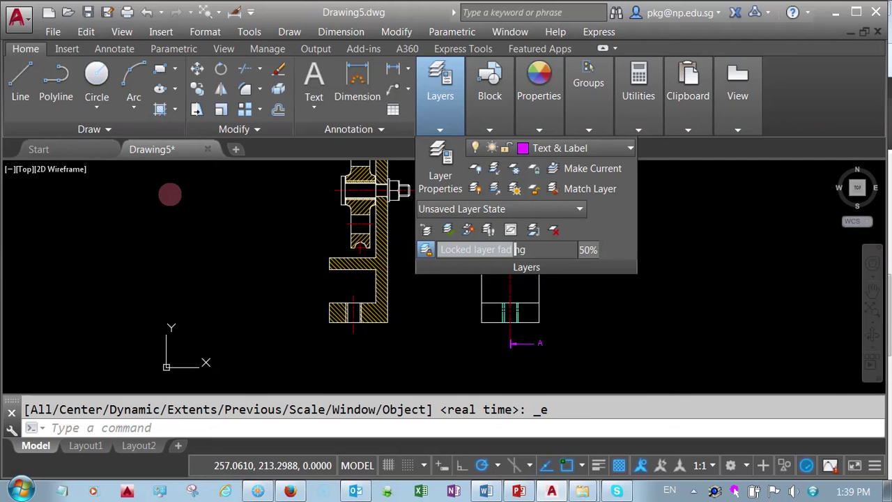
pyautogui.click(289, 32)
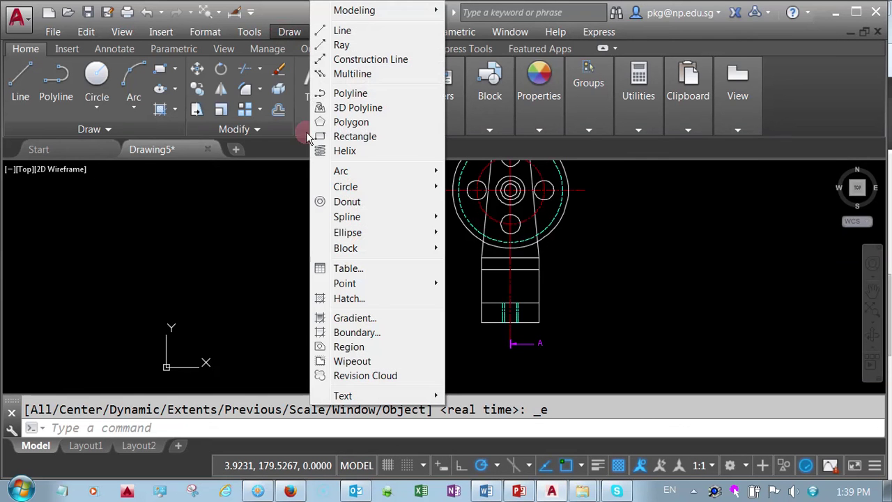
pyautogui.moveTo(368, 401)
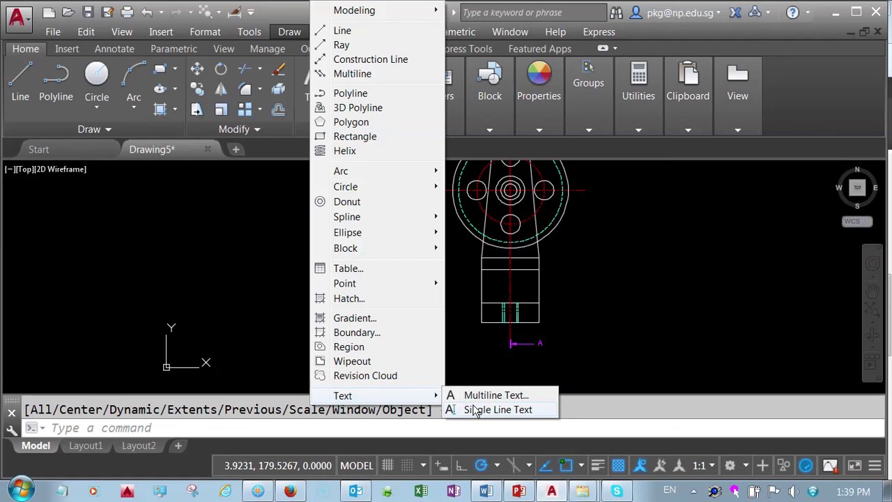
pyautogui.click(498, 410)
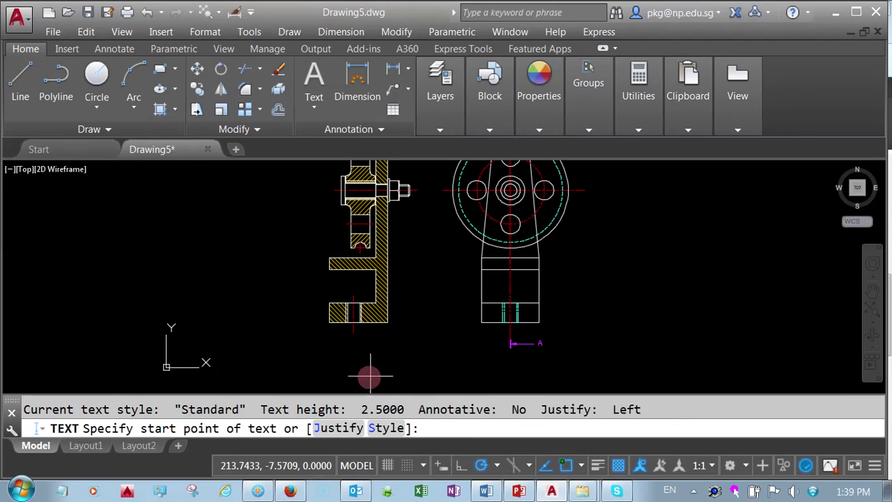
pyautogui.click(324, 360)
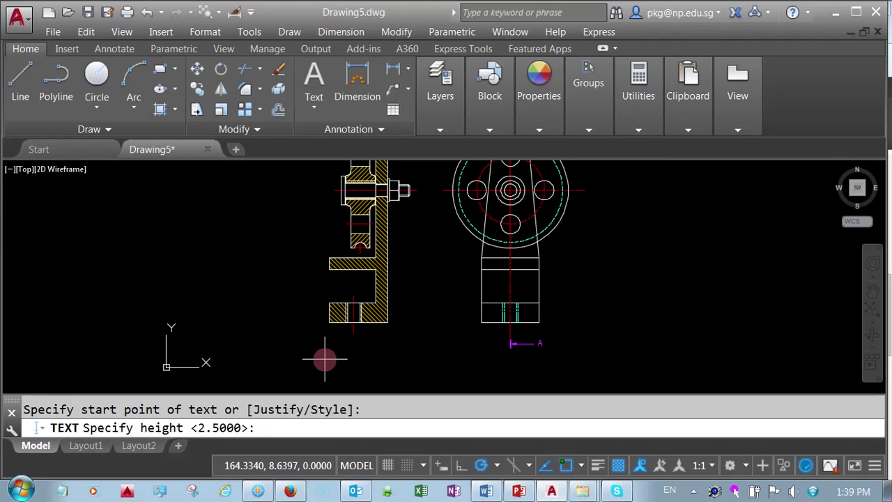
pyautogui.write('1')
pyautogui.press('capslock')
pyautogui.write('0')
pyautogui.press('Return')
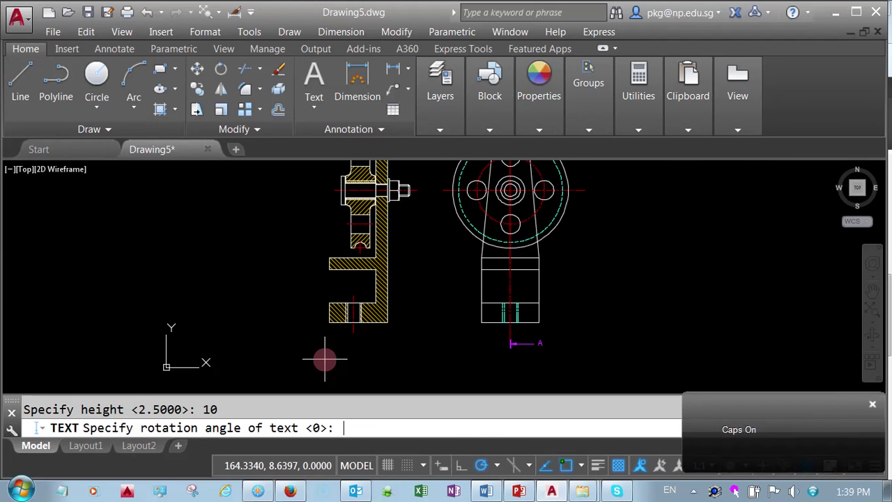
pyautogui.press('Return')
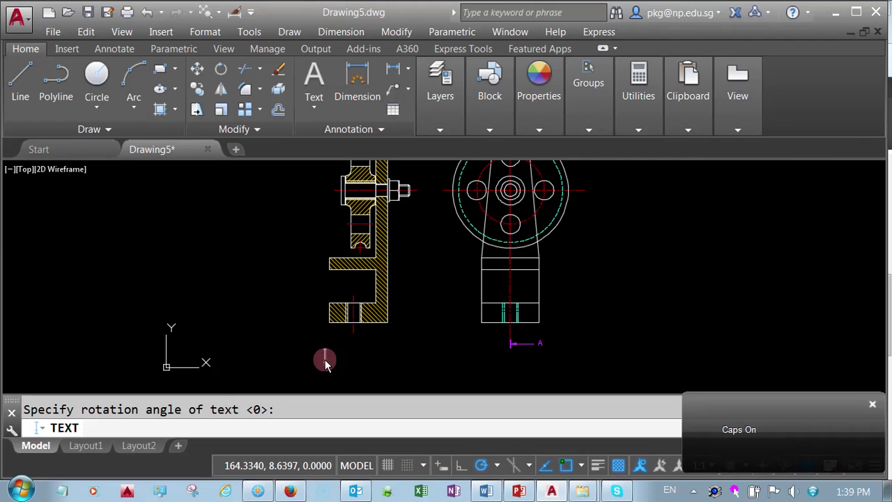
pyautogui.write('SEC')
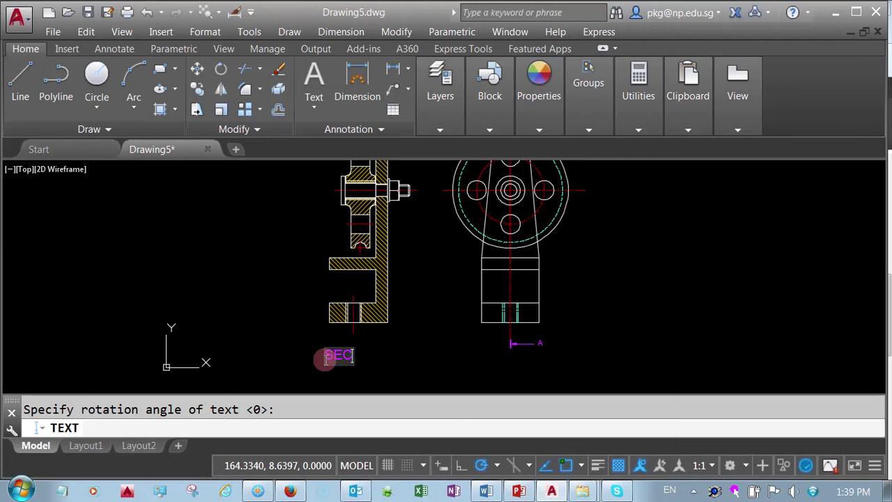
pyautogui.write('TION AA')
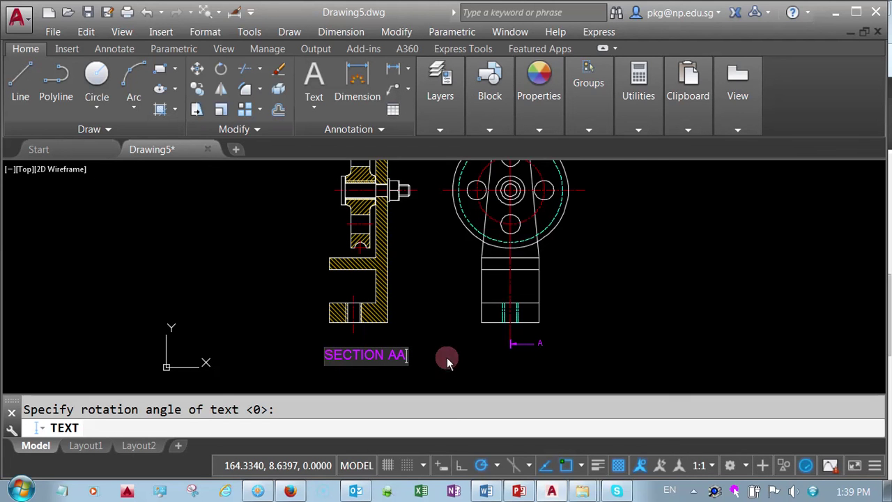
# Add the label "END ELEVATION" below the end view with the same text settings and finish the text command.
pyautogui.click(468, 358)
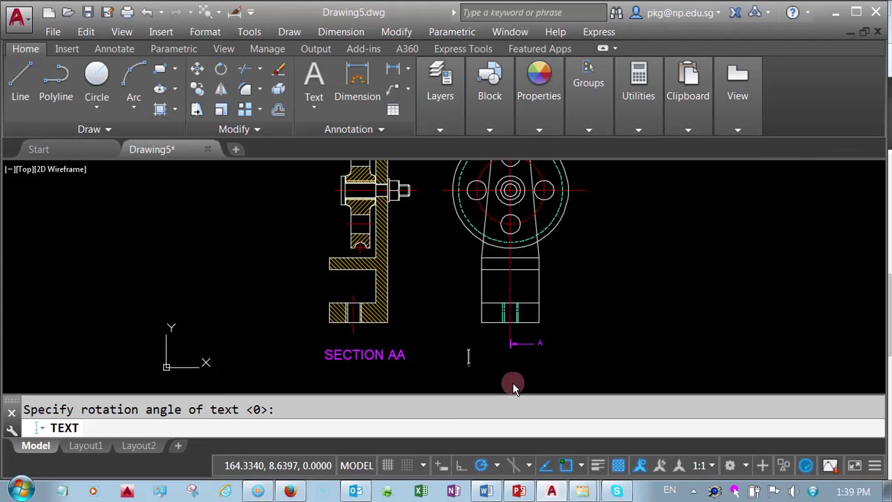
pyautogui.write('END ELE')
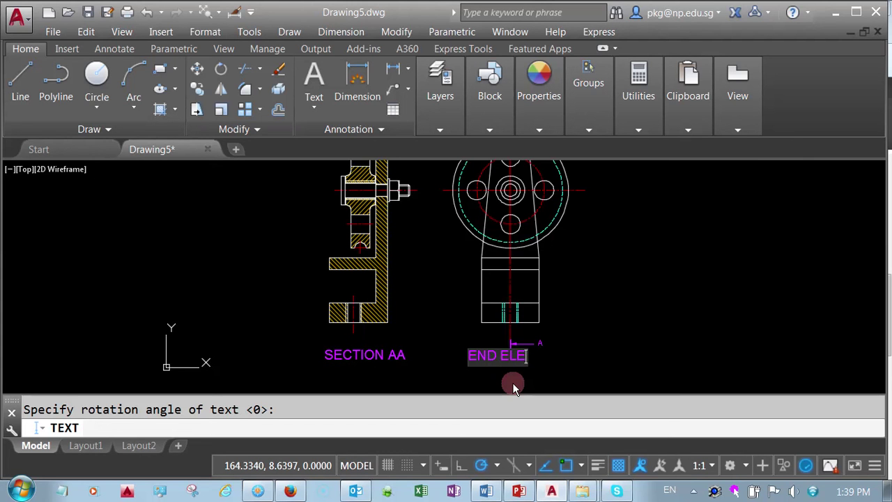
pyautogui.write('VATION')
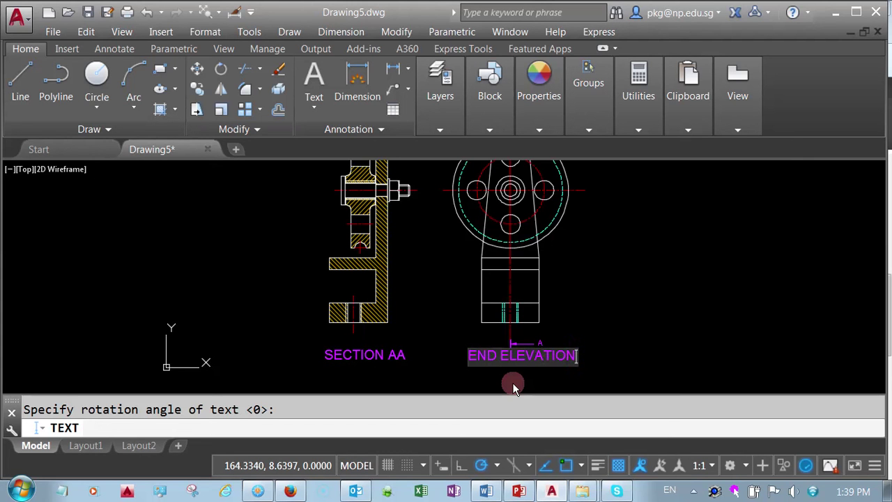
pyautogui.press('Return')
pyautogui.press('Return')
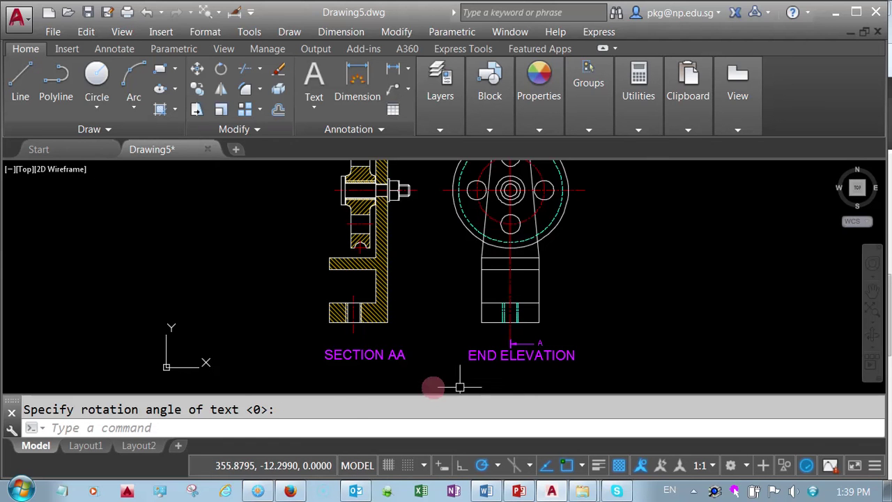
# Move the SECTION AA label slightly lower and the END ELEVATION label down and left, clear of the cutting-plane arrow.
pyautogui.scroll(4, 348, 357)
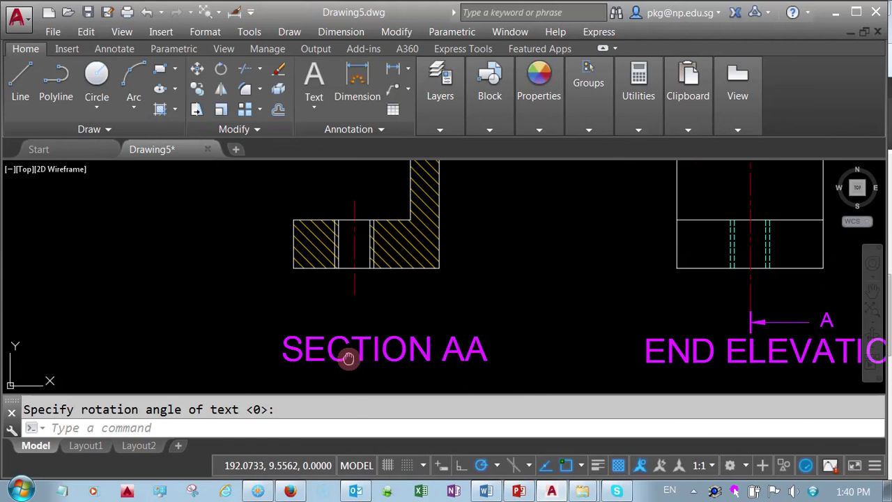
pyautogui.moveTo(347, 358); pyautogui.dragTo(280, 309, button='middle')
pyautogui.click(288, 309)
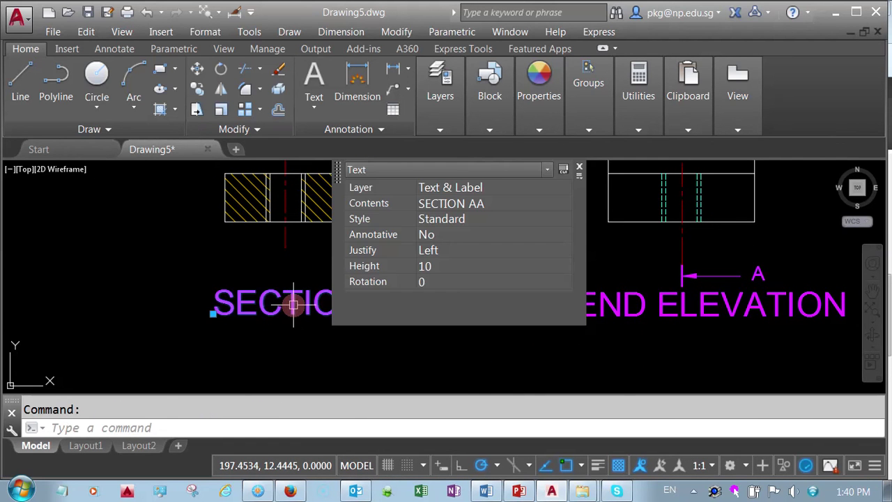
pyautogui.moveTo(293, 305); pyautogui.dragTo(283, 332)
pyautogui.click(608, 310)
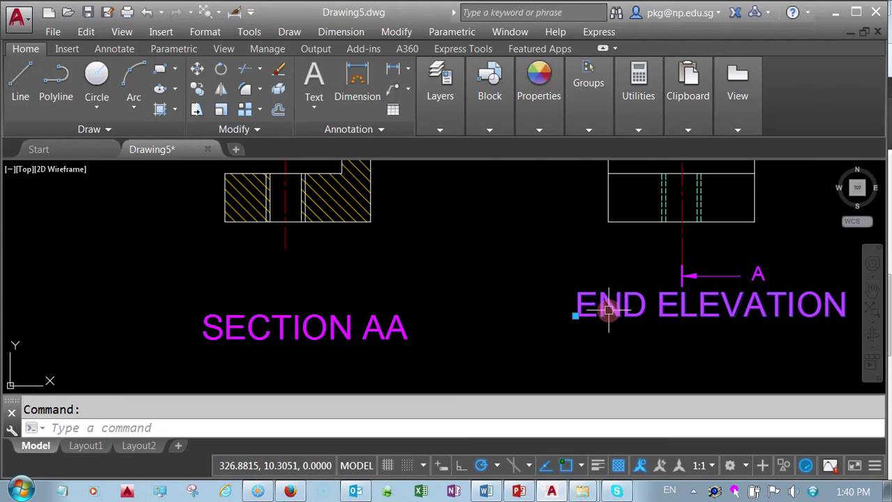
pyautogui.moveTo(609, 310)
pyautogui.mouseDown()
pyautogui.moveTo(610, 327)
pyautogui.moveTo(592, 326)
pyautogui.mouseUp()
pyautogui.moveTo(498, 277); pyautogui.dragTo(497, 281, button='middle')
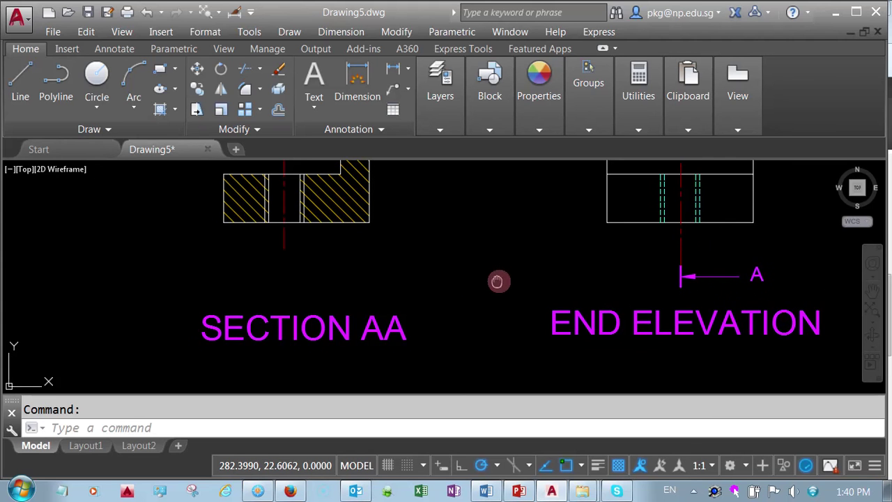
pyautogui.middleClick(497, 281)
pyautogui.middleClick(497, 281)
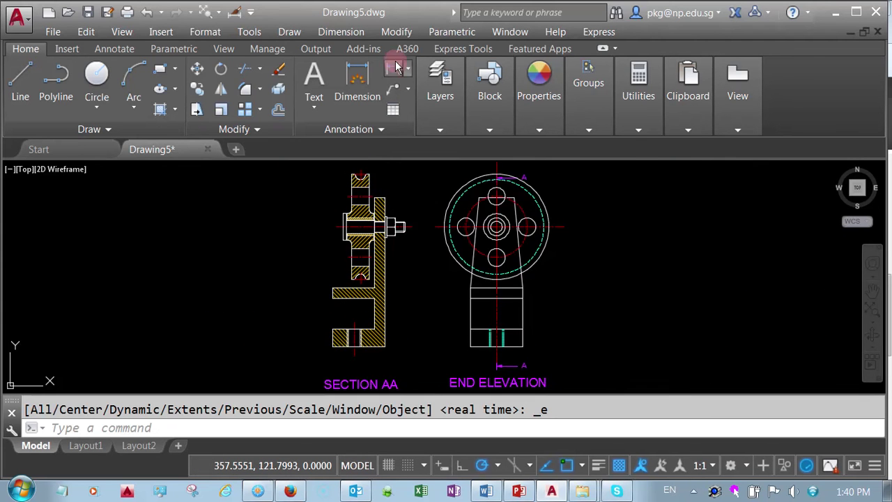
pyautogui.click(437, 125)
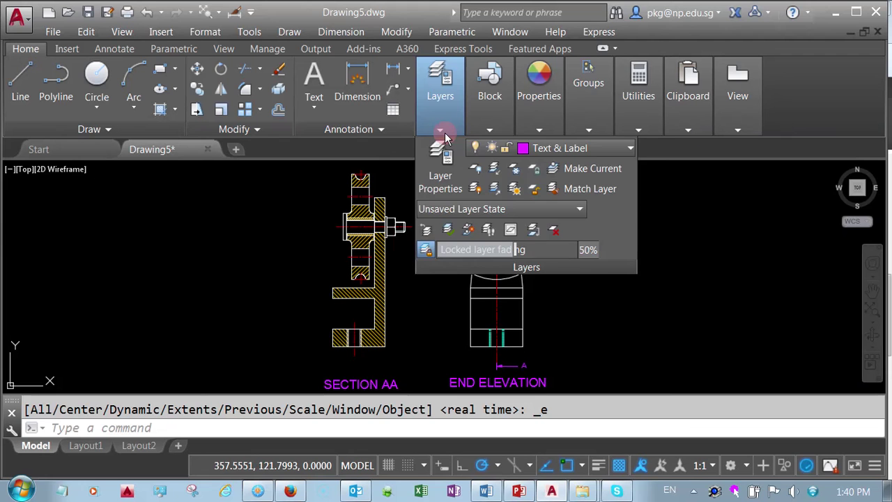
pyautogui.click(608, 326)
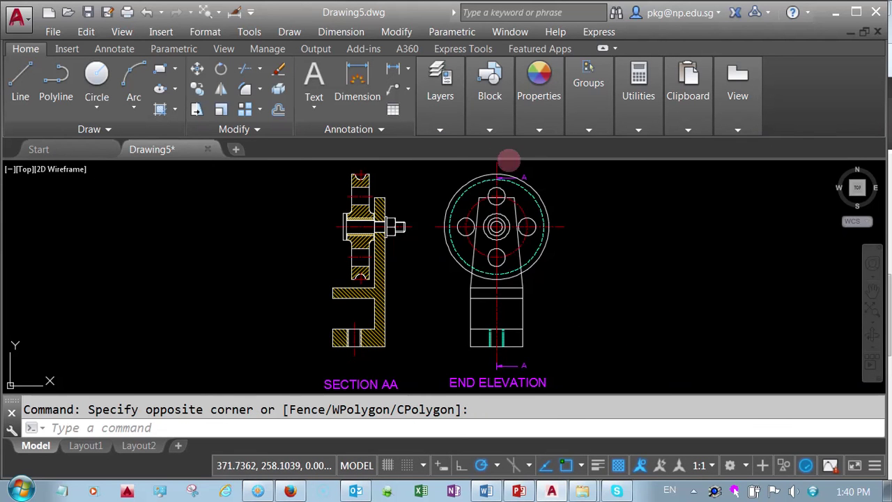
# Draw a horizontal projection line about 254 units long from the bolt head's upper-left corner across the end elevation.
pyautogui.scroll(4, 403, 198)
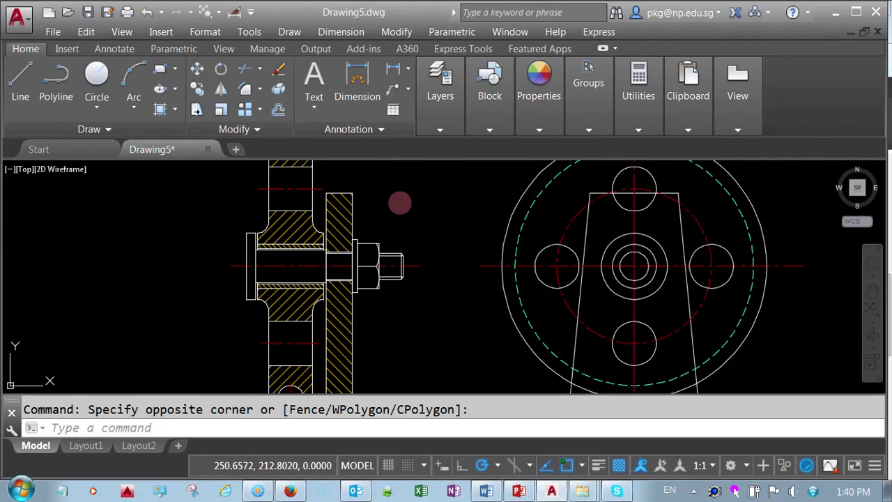
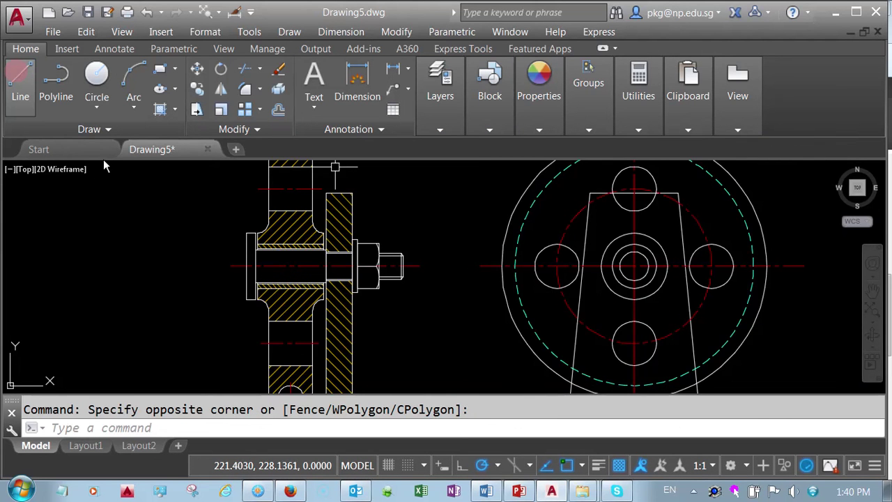
pyautogui.click(246, 233)
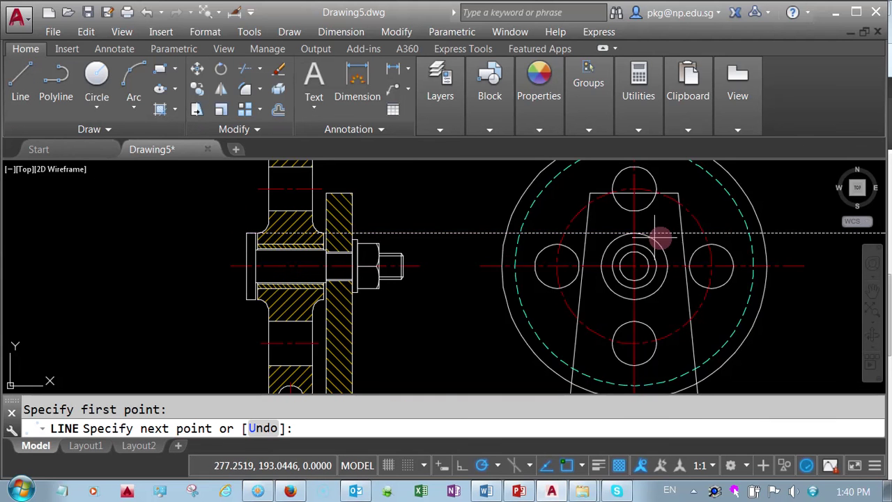
pyautogui.click(807, 230)
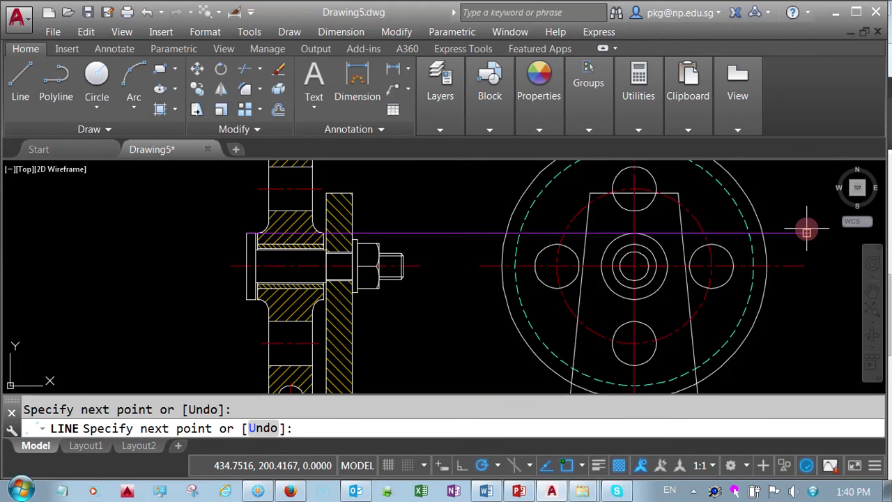
pyautogui.rightClick(768, 229)
pyautogui.click(801, 237)
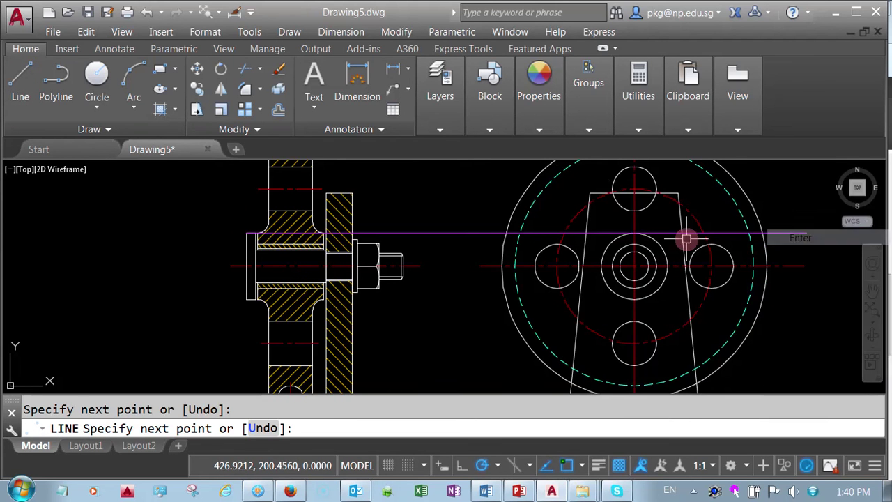
# Erase the two circles inside the central bolt head circle in the end elevation.
pyautogui.click(617, 255)
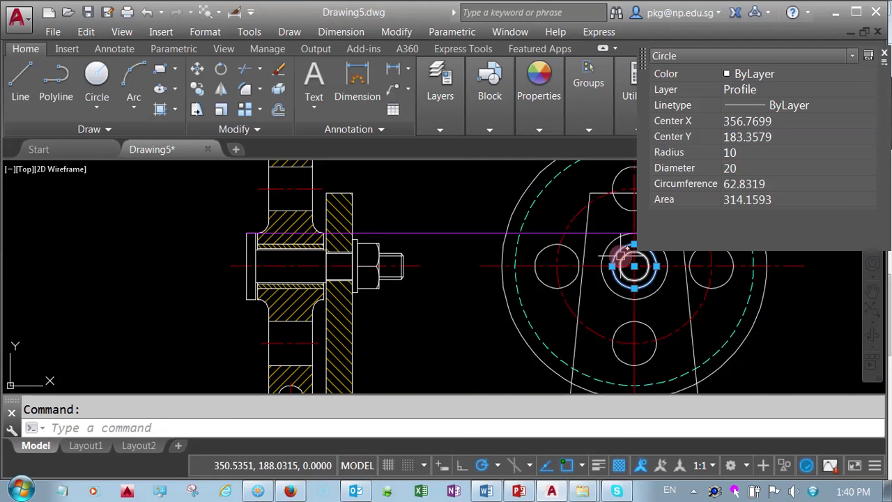
pyautogui.click(622, 260)
pyautogui.rightClick(450, 258)
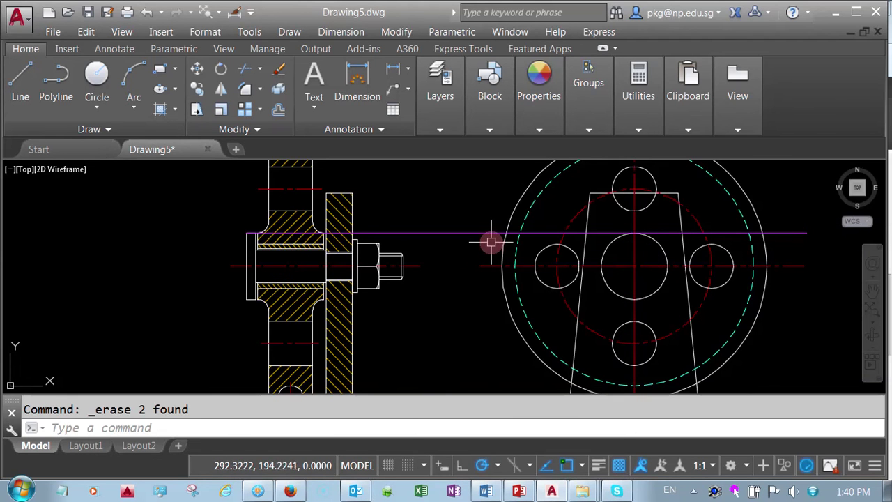
# Erase the horizontal projection line running between the two views.
pyautogui.click(492, 242)
pyautogui.click(456, 207)
pyautogui.rightClick(466, 214)
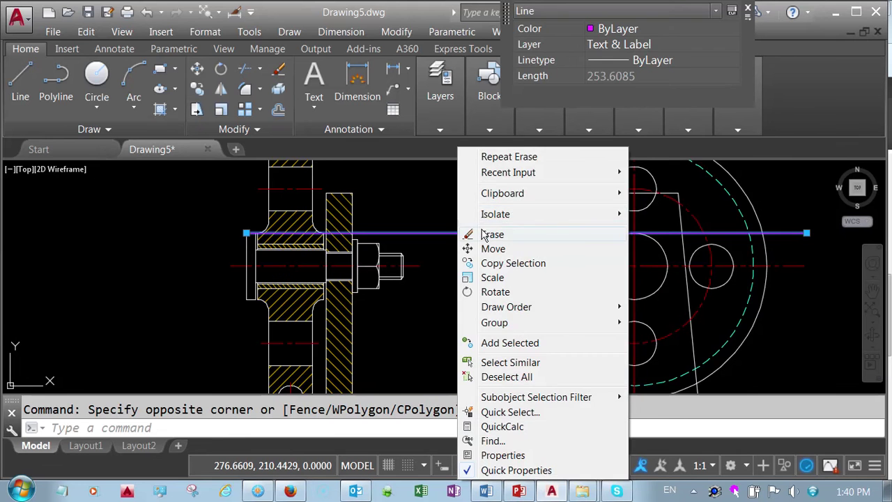
pyautogui.click(485, 236)
# Erase the dashed hidden-line circle just inside the wheel's outer circle in the end elevation.
pyautogui.click(516, 244)
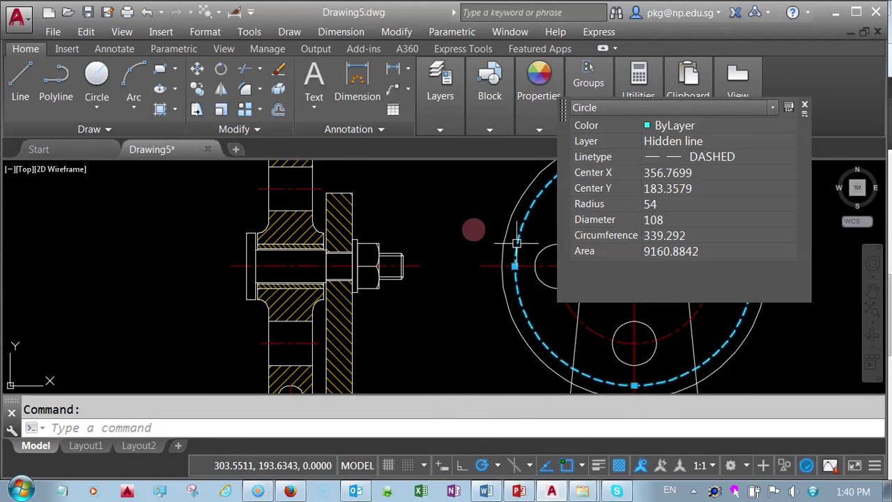
pyautogui.rightClick(411, 206)
pyautogui.click(438, 232)
# Erase the four vertical hidden lines of the base hole in the end elevation.
pyautogui.moveTo(458, 267); pyautogui.dragTo(394, 191, button='middle')
pyautogui.scroll(-4, 418, 209)
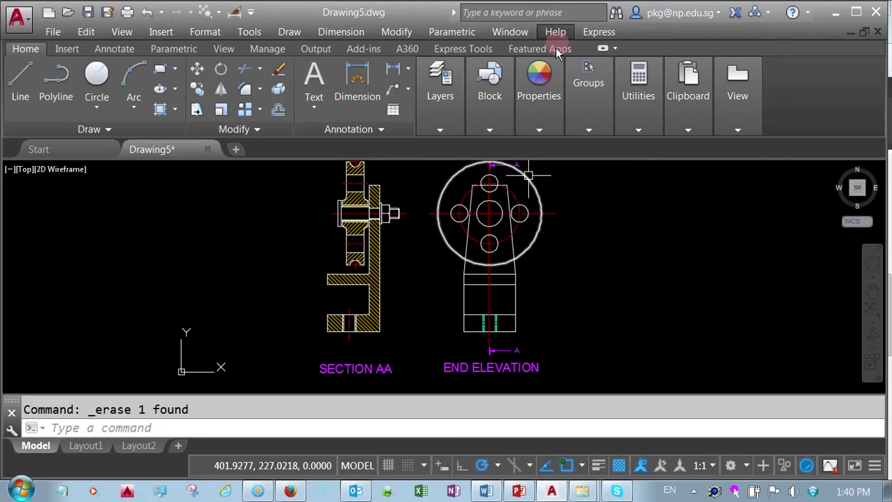
pyautogui.scroll(4, 490, 303)
pyautogui.moveTo(486, 308); pyautogui.dragTo(481, 253, button='middle')
pyautogui.click(434, 348)
pyautogui.click(491, 272)
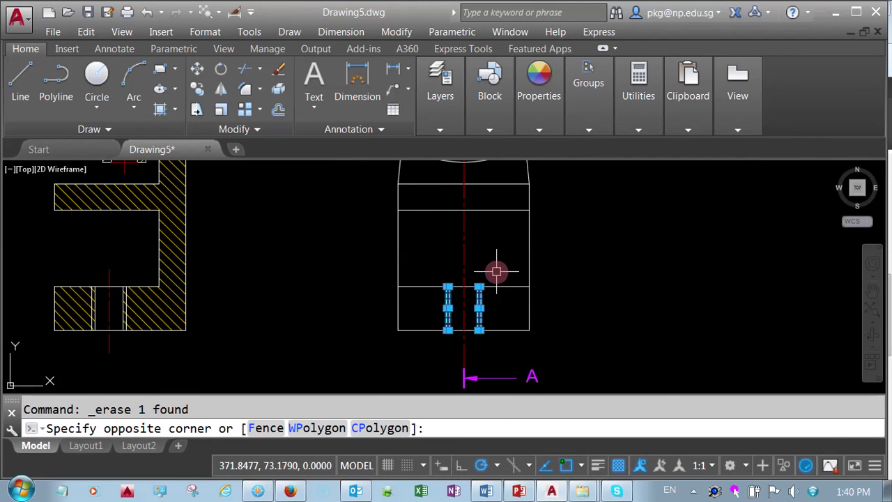
pyautogui.rightClick(490, 268)
pyautogui.click(519, 255)
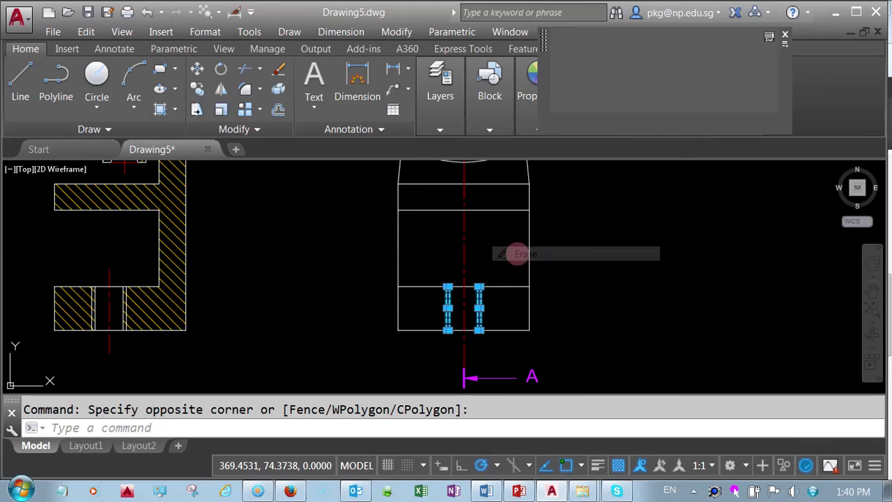
pyautogui.scroll(-4, 488, 291)
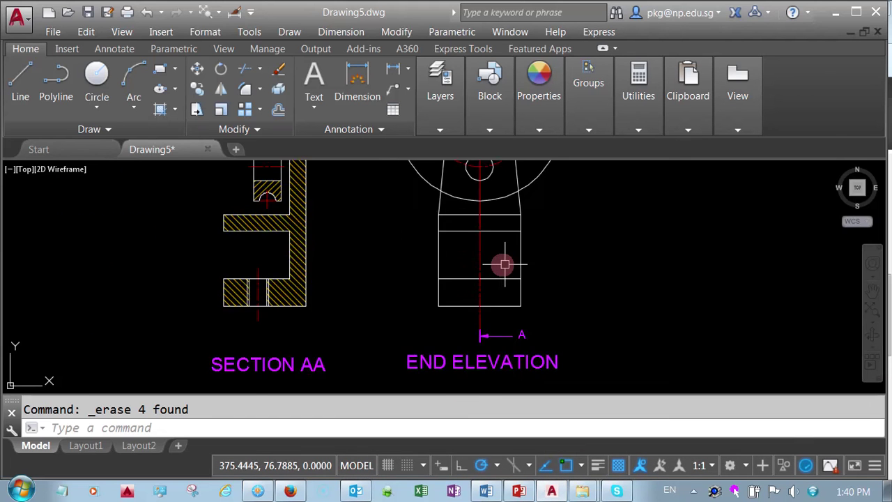
pyautogui.moveTo(496, 261); pyautogui.dragTo(469, 328, button='middle')
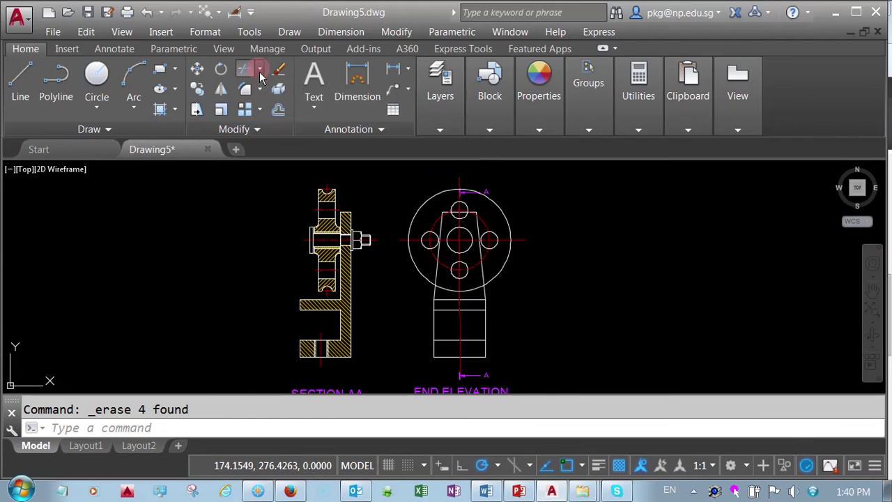
# Trim away the bracket's two tapered side lines where they run behind the wheel in the end elevation, up to the bolt-hole centre circle.
pyautogui.click(259, 69)
pyautogui.click(264, 95)
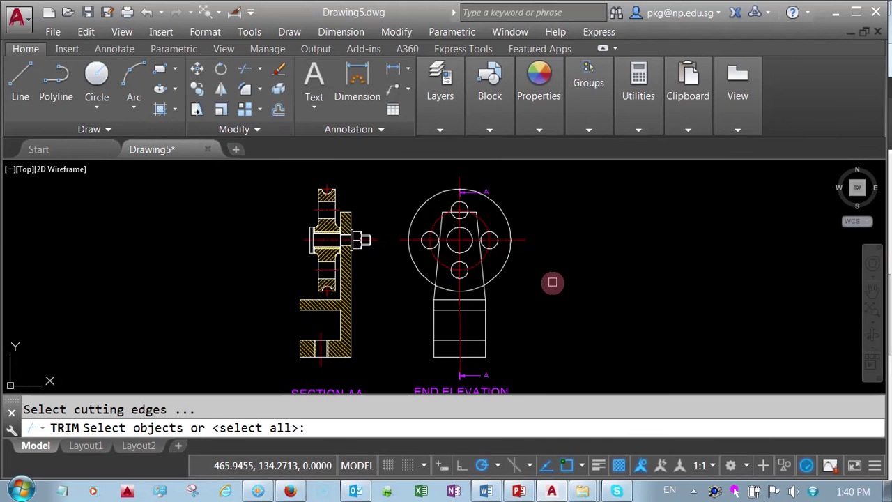
pyautogui.press('Return')
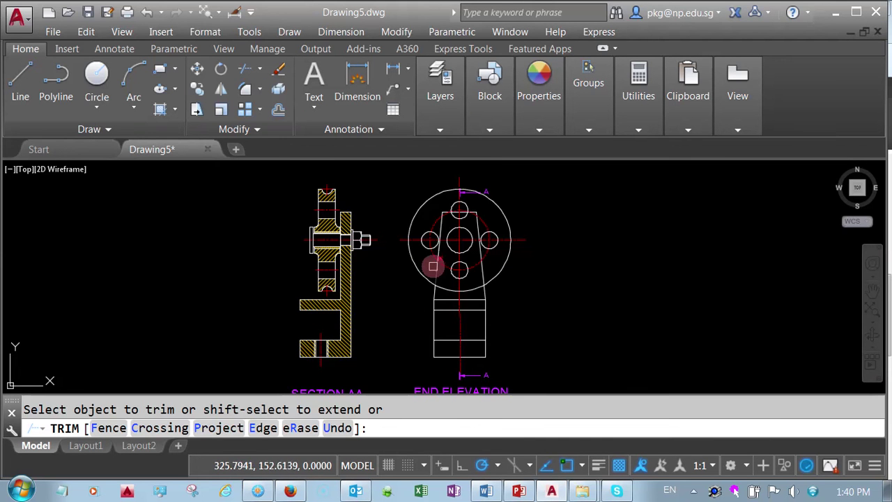
pyautogui.scroll(-3, 433, 267)
pyautogui.scroll(8, 425, 260)
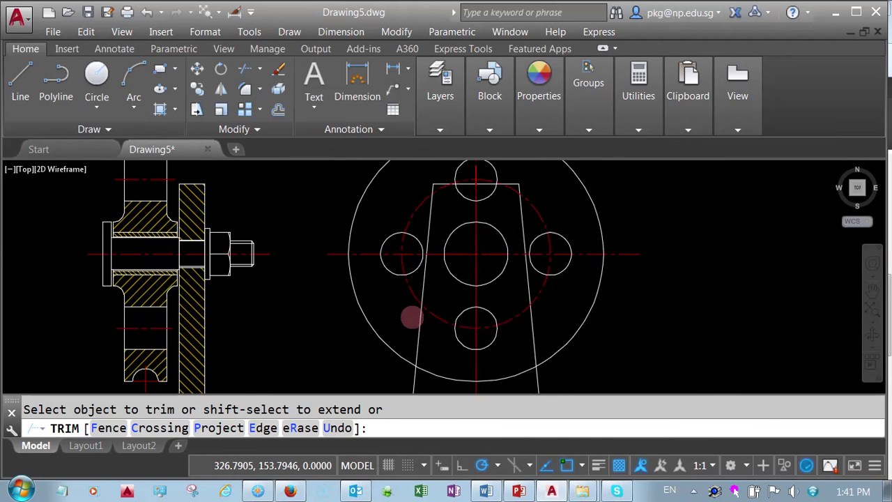
pyautogui.click(535, 344)
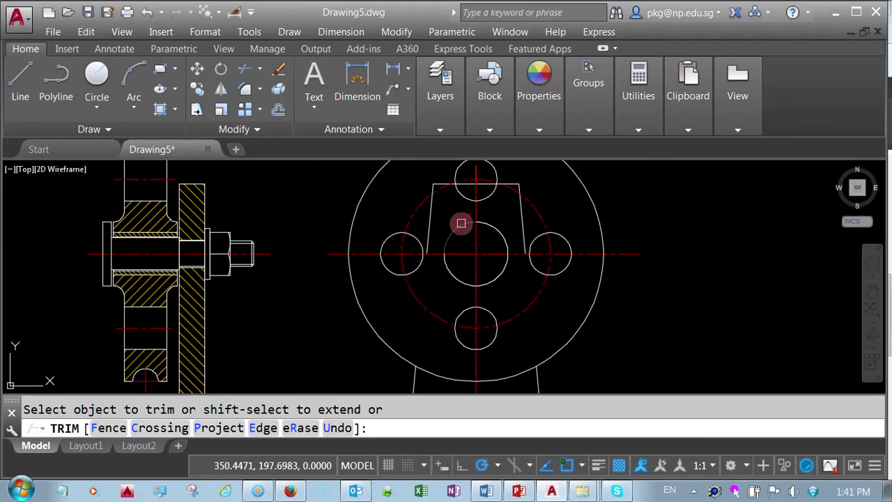
pyautogui.scroll(4, 461, 223)
pyautogui.click(394, 258)
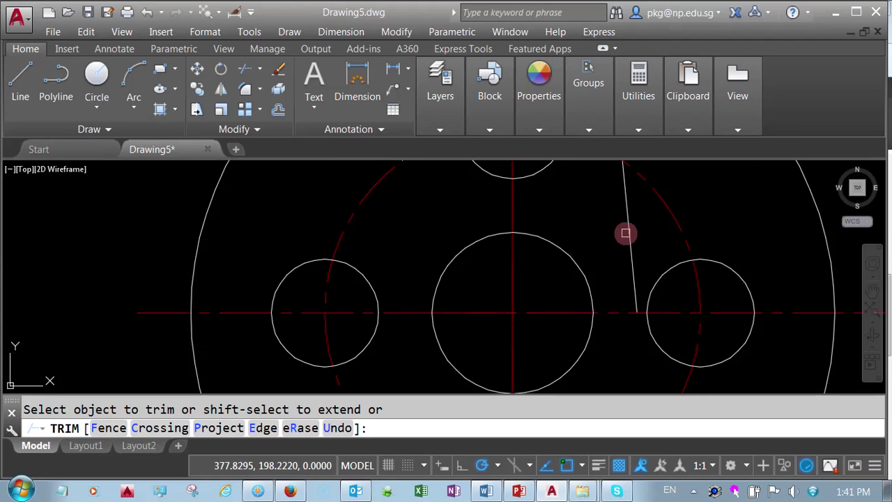
# Trim the bracket's top edge line on both sides of the wheel's upper hole, keeping only the part inside the hole.
pyautogui.moveTo(584, 224); pyautogui.dragTo(590, 354, button='middle')
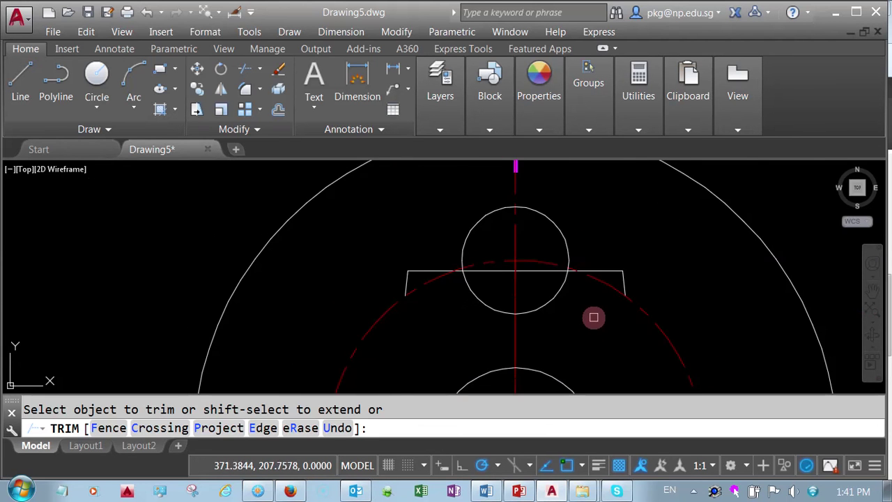
pyautogui.scroll(3, 596, 327)
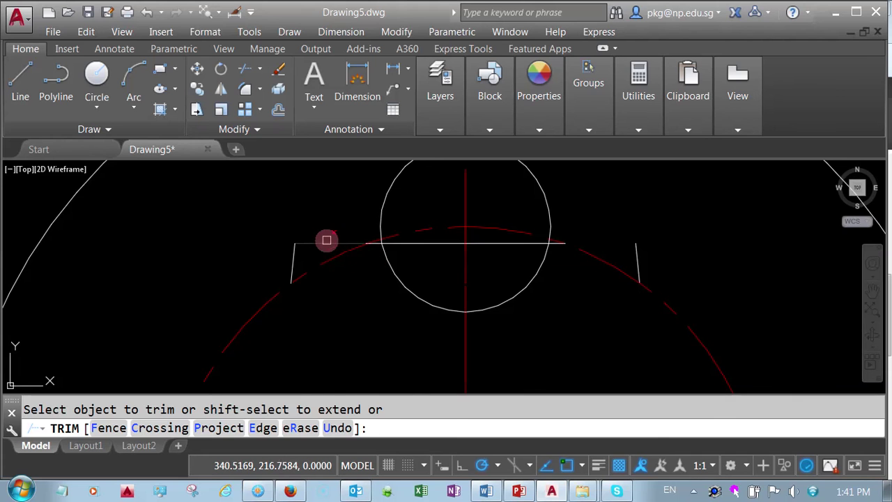
pyautogui.scroll(5, 345, 238)
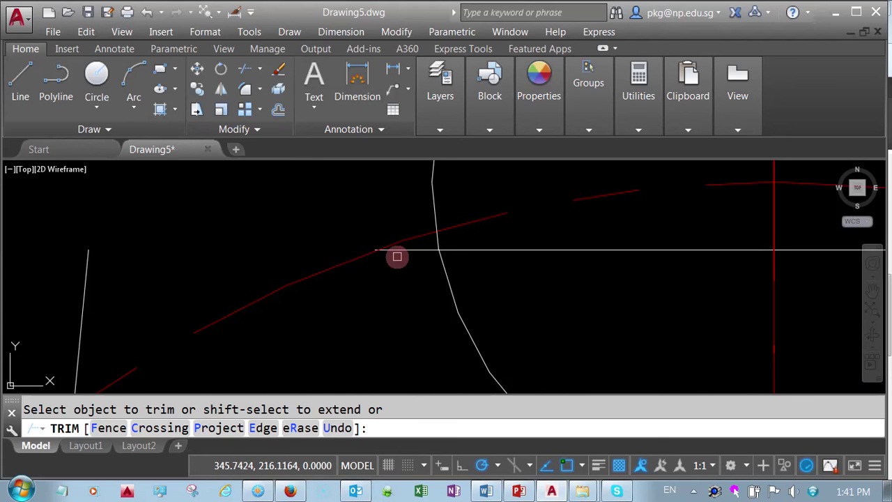
pyautogui.scroll(-5, 414, 251)
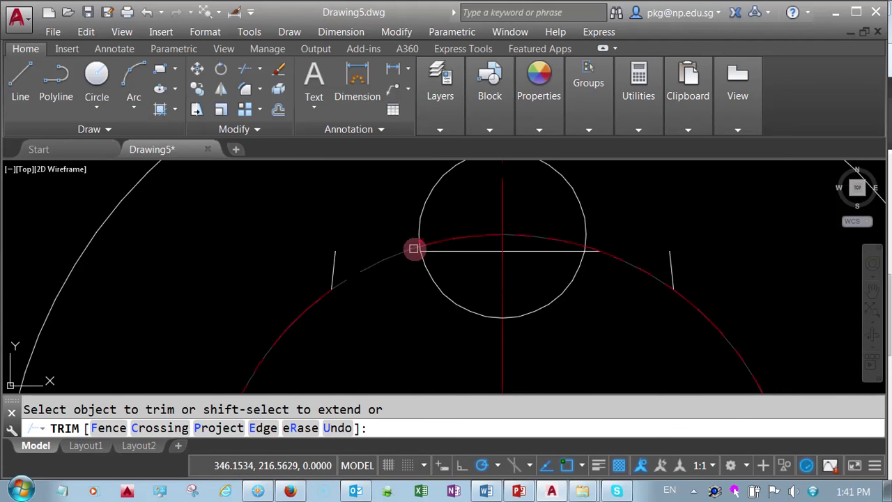
pyautogui.scroll(5, 607, 251)
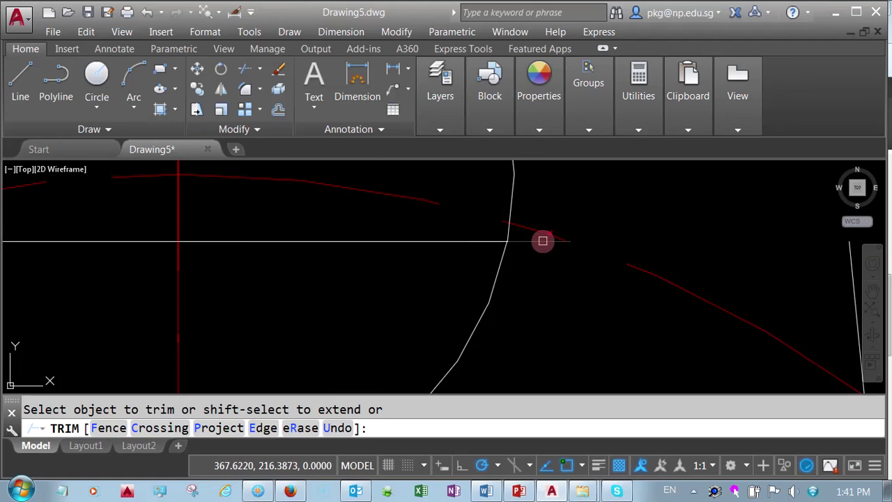
pyautogui.scroll(-4, 562, 312)
pyautogui.moveTo(556, 317)
pyautogui.mouseDown(button='middle')
pyautogui.moveTo(542, 258)
pyautogui.moveTo(568, 239)
pyautogui.mouseUp(button='middle')
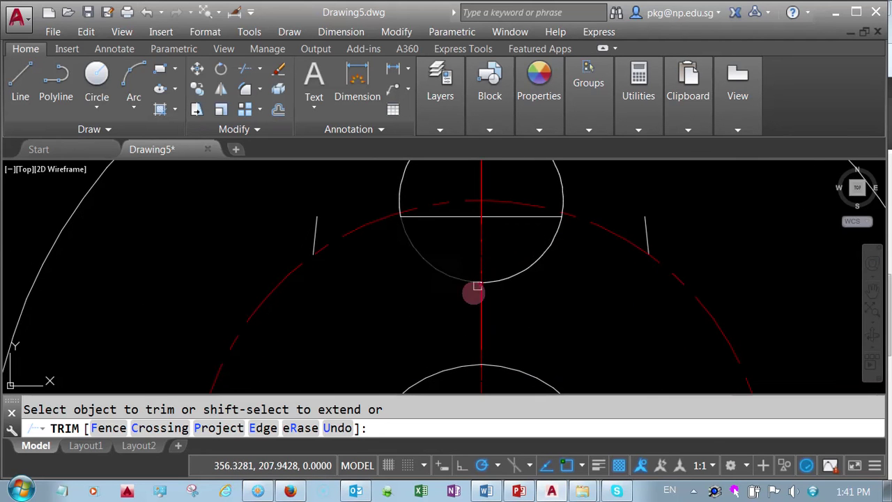
# Erase the two short leftover pieces of the bracket's side lines beside the upper hole with Trim's erase option.
pyautogui.click(301, 428)
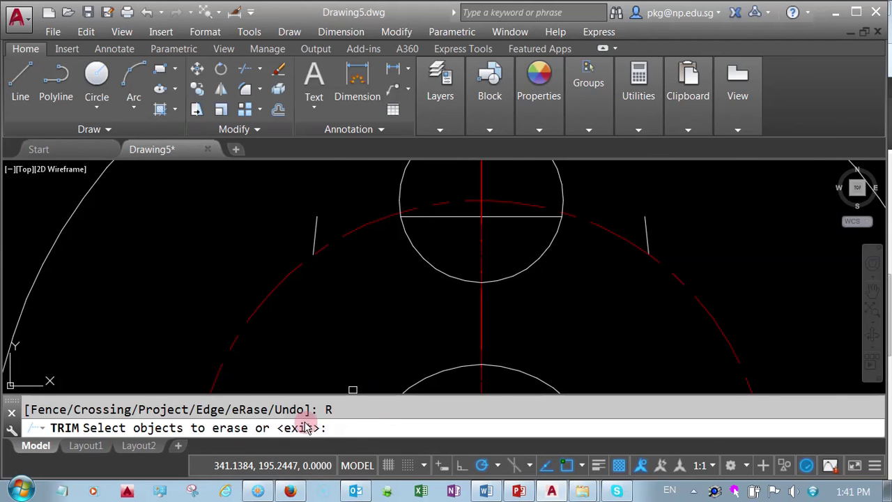
pyautogui.click(317, 230)
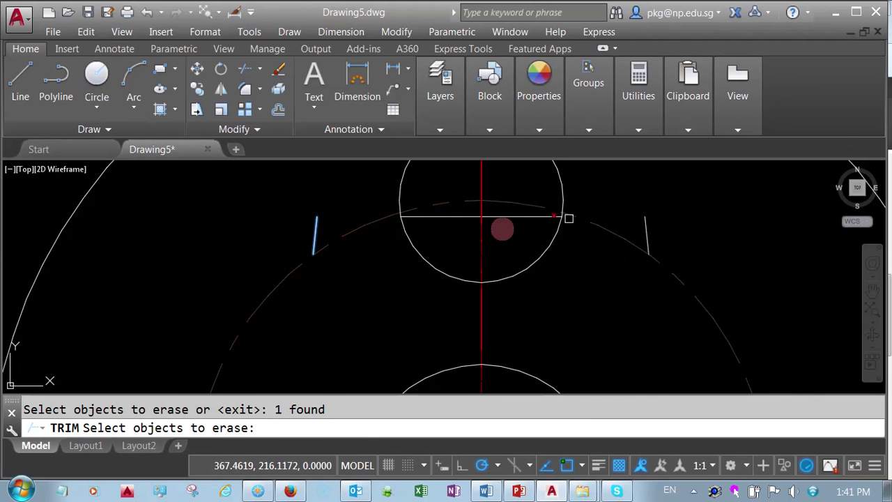
pyautogui.click(646, 219)
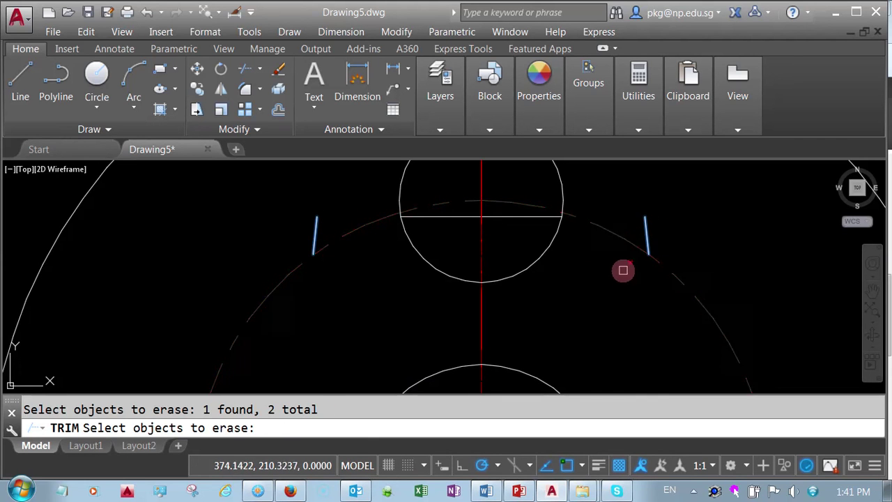
pyautogui.press('Return')
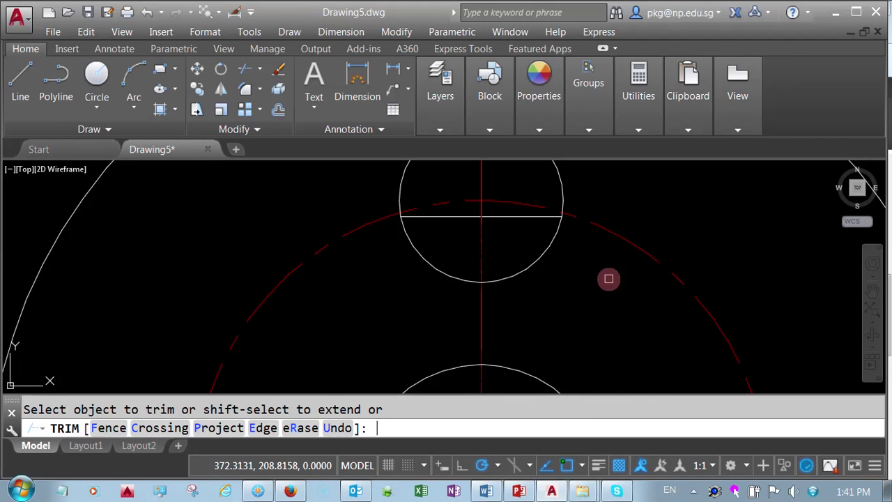
pyautogui.scroll(-2, 601, 285)
pyautogui.rightClick(603, 280)
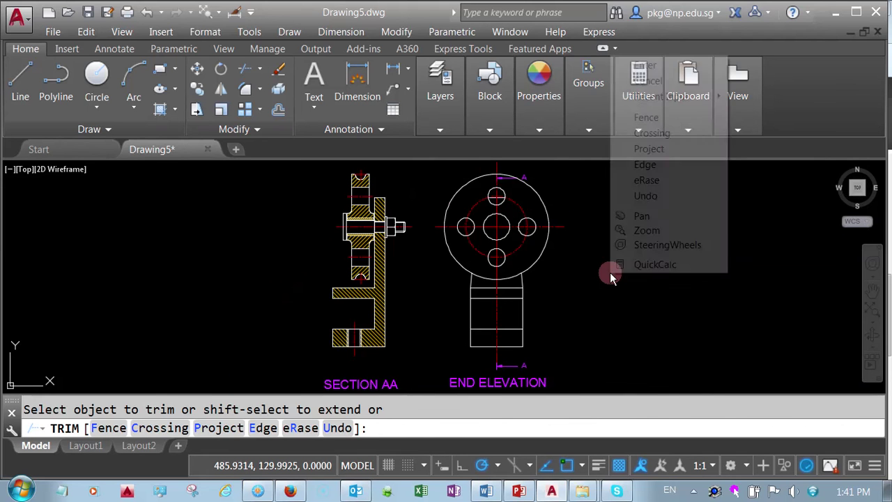
pyautogui.click(645, 66)
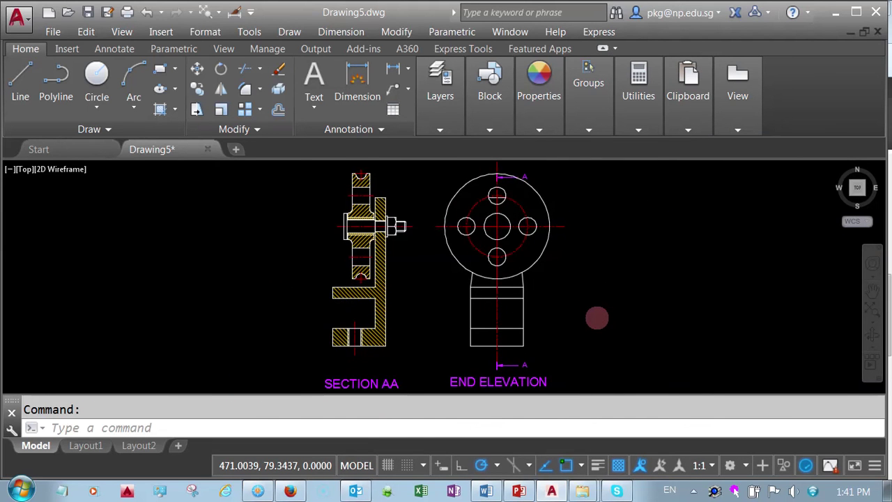
# Move the upper section arrow and its letter A up along the vertical centre line, clear of the wheel's outer circle.
pyautogui.middleClick(551, 207)
pyautogui.middleClick(551, 207)
pyautogui.scroll(3, 474, 193)
pyautogui.moveTo(467, 194); pyautogui.dragTo(428, 303, button='middle')
pyautogui.scroll(4, 466, 261)
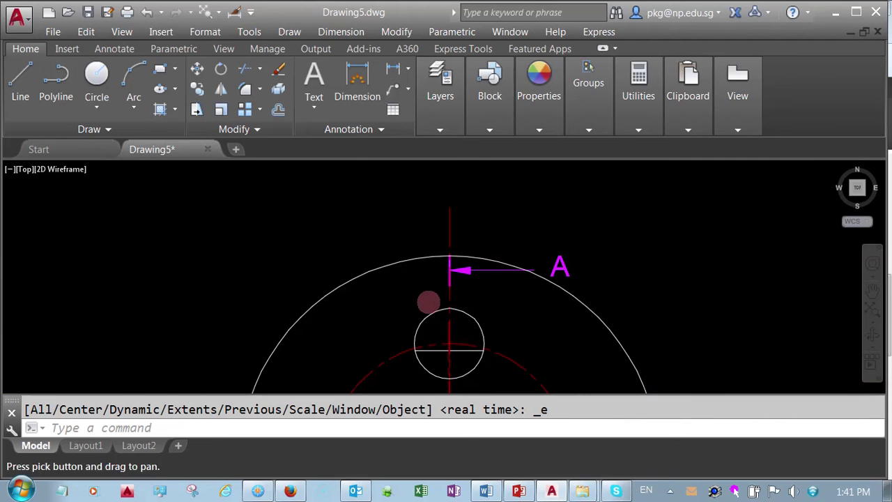
pyautogui.click(197, 69)
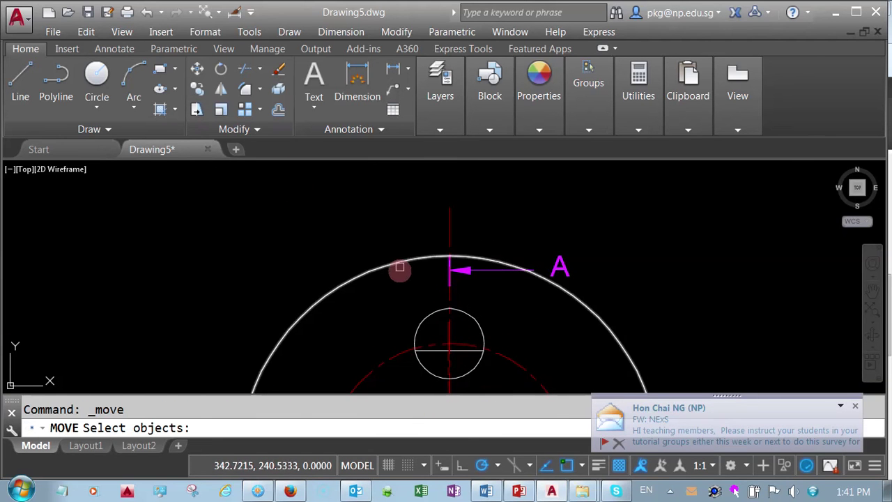
pyautogui.click(420, 289)
pyautogui.click(631, 213)
pyautogui.press('Return')
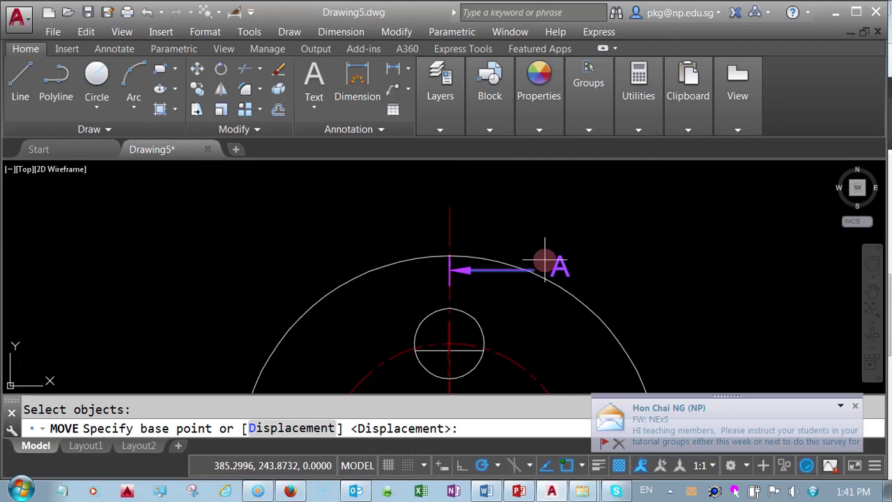
pyautogui.click(450, 285)
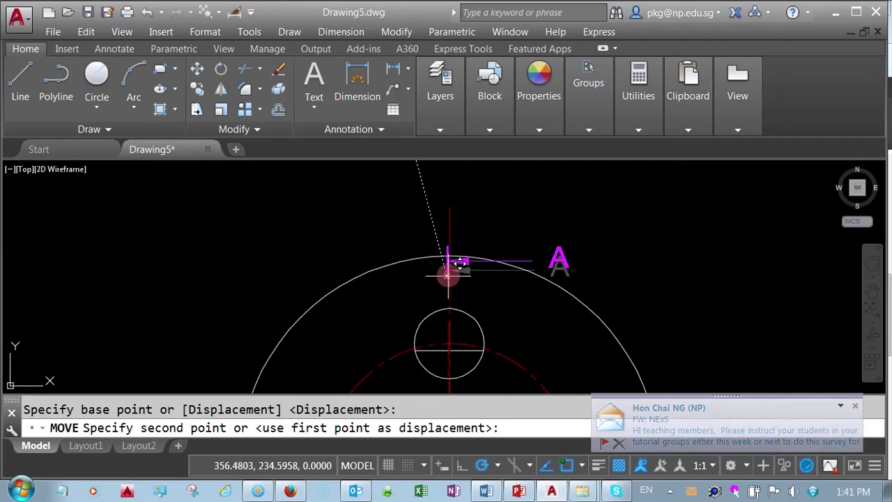
pyautogui.click(450, 218)
pyautogui.middleClick(576, 247)
pyautogui.middleClick(576, 248)
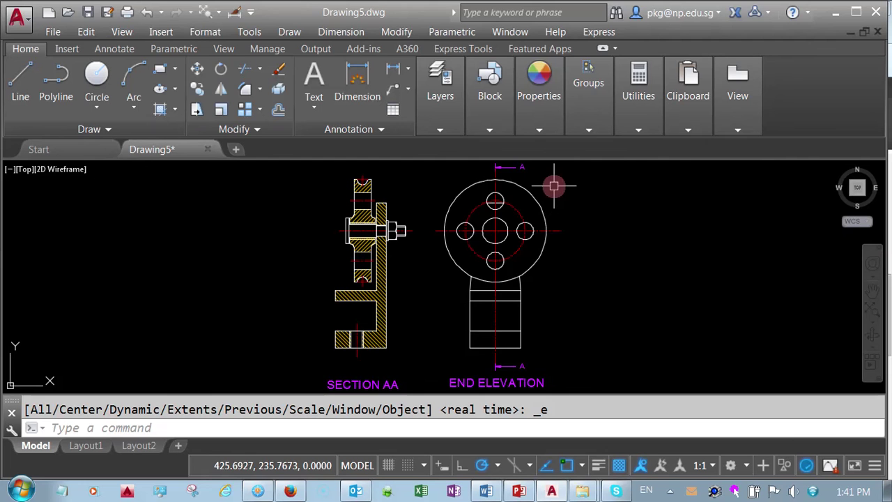
# Make Balloon Labeling the current layer.
pyautogui.click(440, 131)
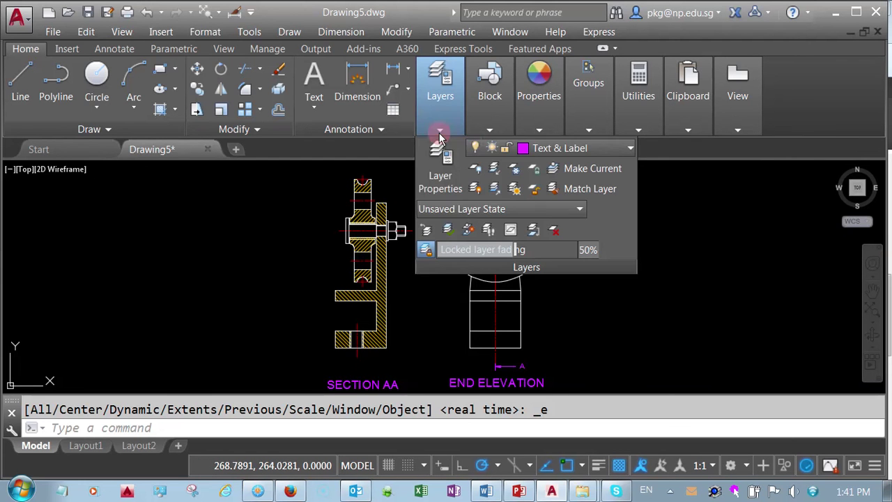
pyautogui.click(630, 148)
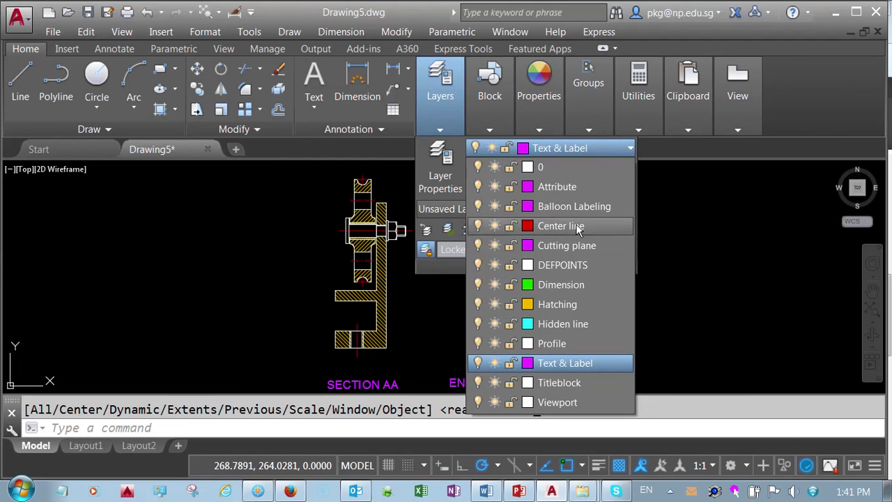
pyautogui.click(565, 202)
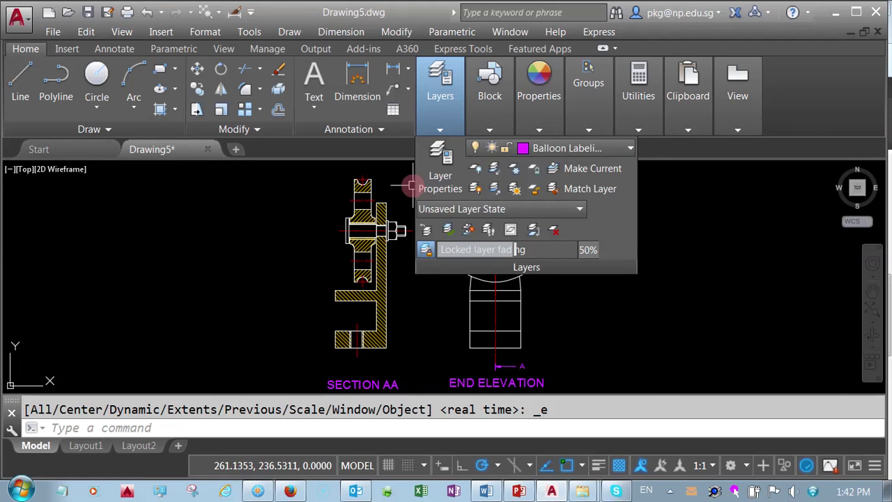
# Add a multileader balloon with tag number 4 pointing to the bolt shank in Section AA, placed below and left of the bolt head.
pyautogui.click(105, 55)
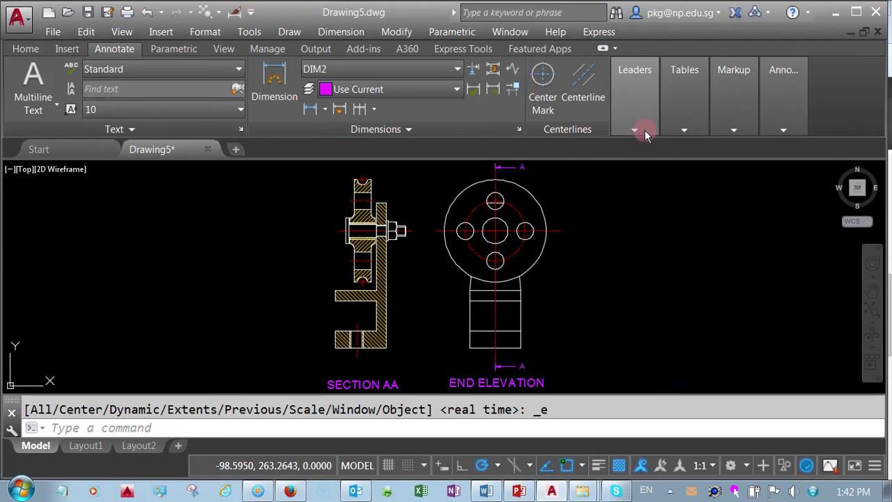
pyautogui.moveTo(635, 132)
pyautogui.click(631, 165)
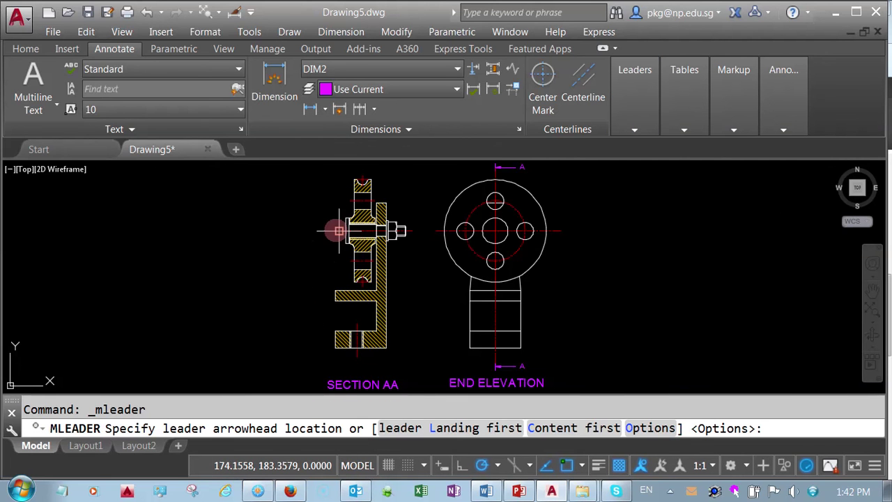
pyautogui.scroll(5, 320, 225)
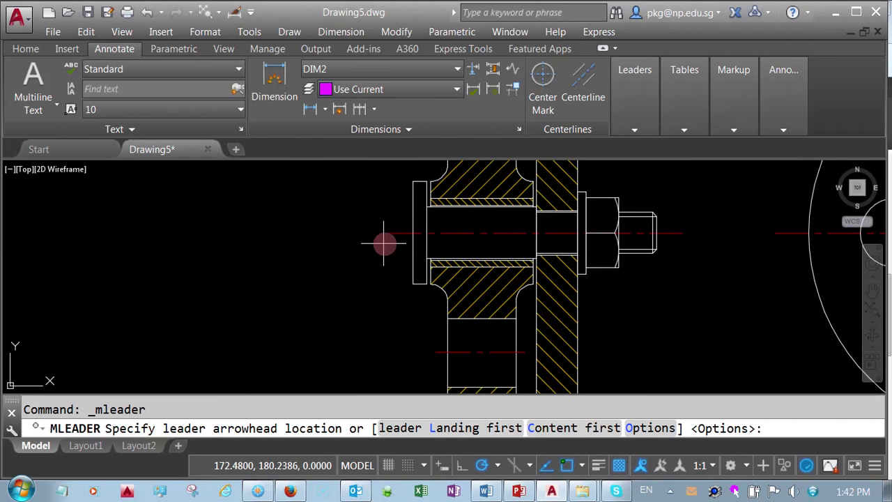
pyautogui.scroll(2, 411, 243)
pyautogui.click(472, 237)
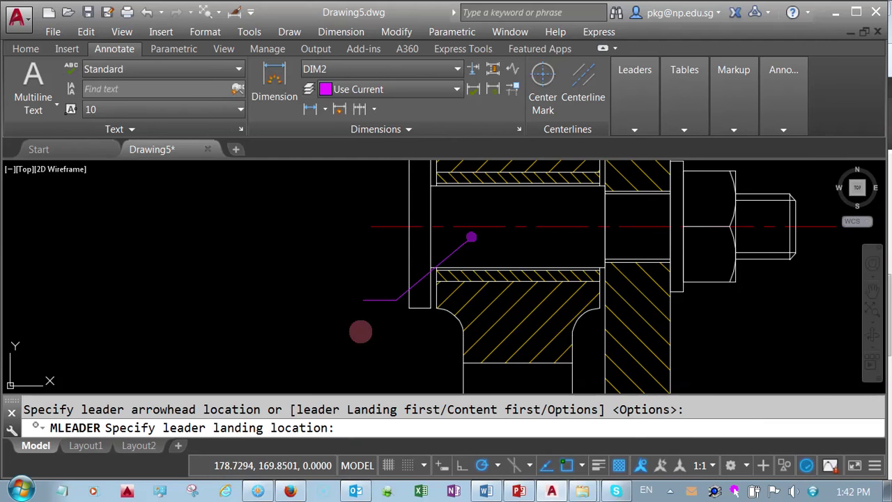
pyautogui.scroll(-2, 355, 341)
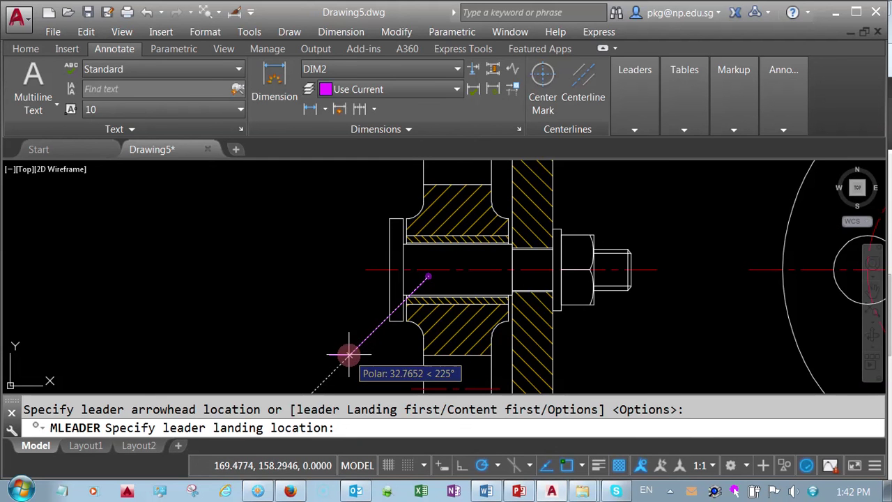
pyautogui.click(348, 353)
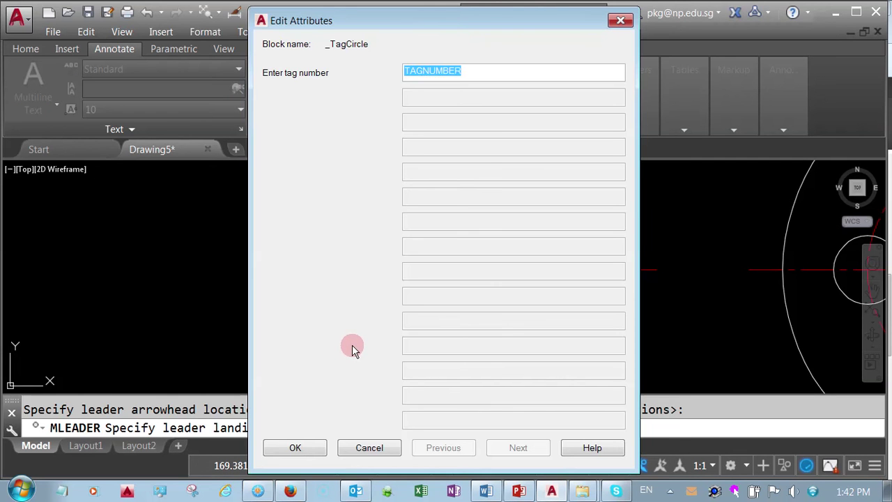
pyautogui.click(316, 444)
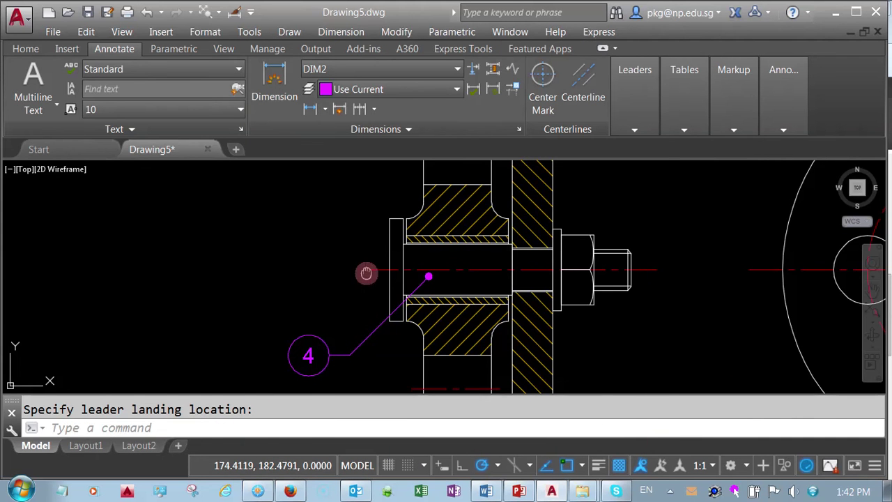
# Add a multileader balloon with tag number 3 pointing to the hatched bush in Section AA, placed above and left of the bolt head.
pyautogui.moveTo(365, 272); pyautogui.dragTo(349, 382, button='middle')
pyautogui.rightClick(315, 260)
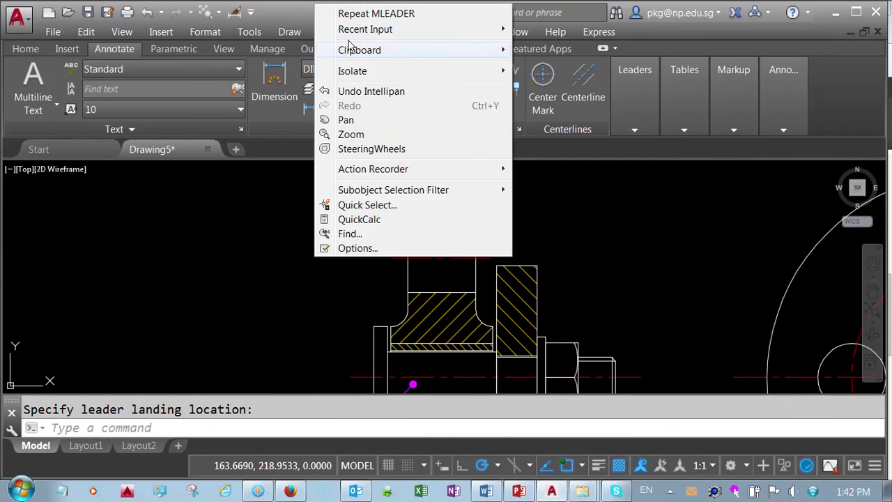
pyautogui.click(363, 15)
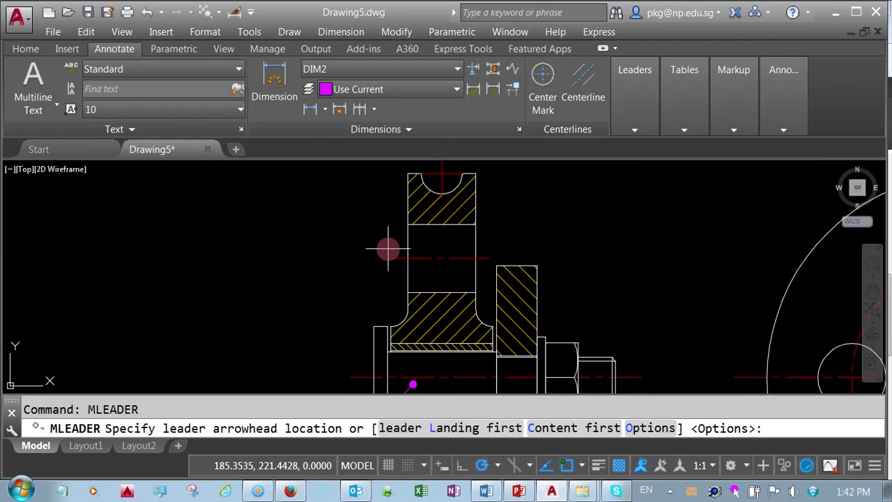
pyautogui.scroll(-2, 392, 275)
pyautogui.scroll(3, 392, 279)
pyautogui.scroll(3, 393, 272)
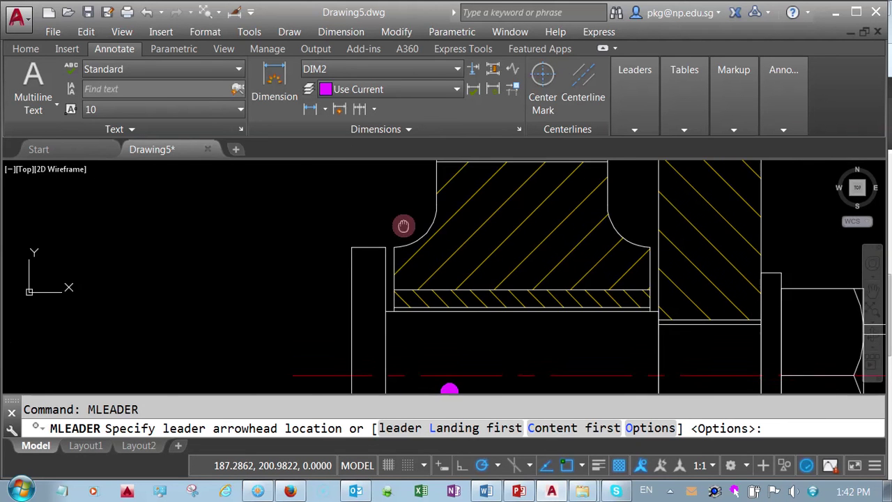
pyautogui.scroll(2, 409, 279)
pyautogui.moveTo(450, 360); pyautogui.dragTo(449, 277, button='middle')
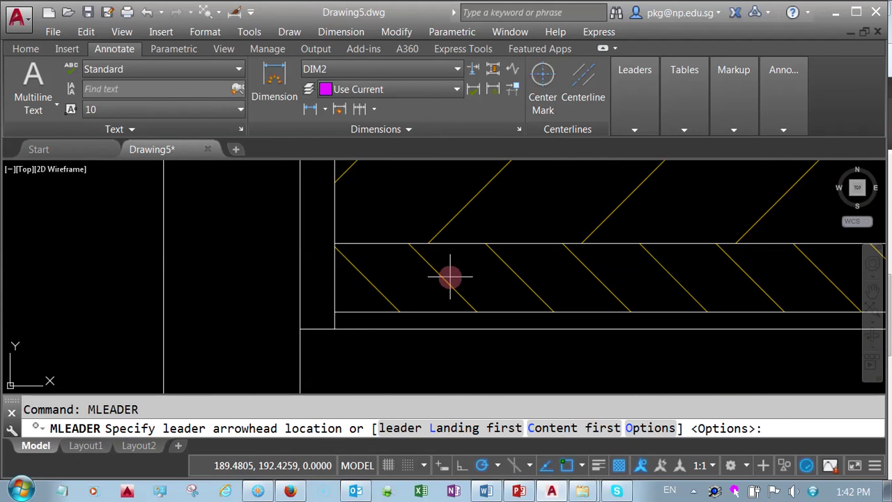
pyautogui.click(455, 279)
pyautogui.scroll(-4, 455, 275)
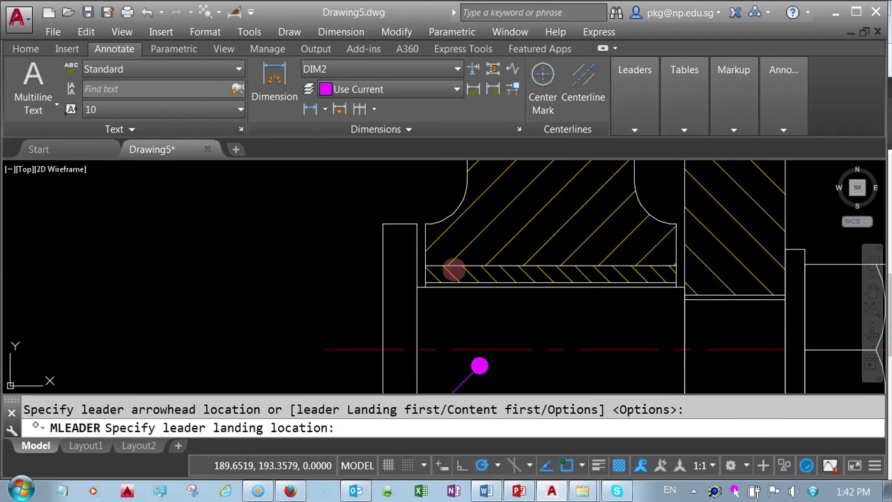
pyautogui.moveTo(412, 175); pyautogui.dragTo(438, 209, button='middle')
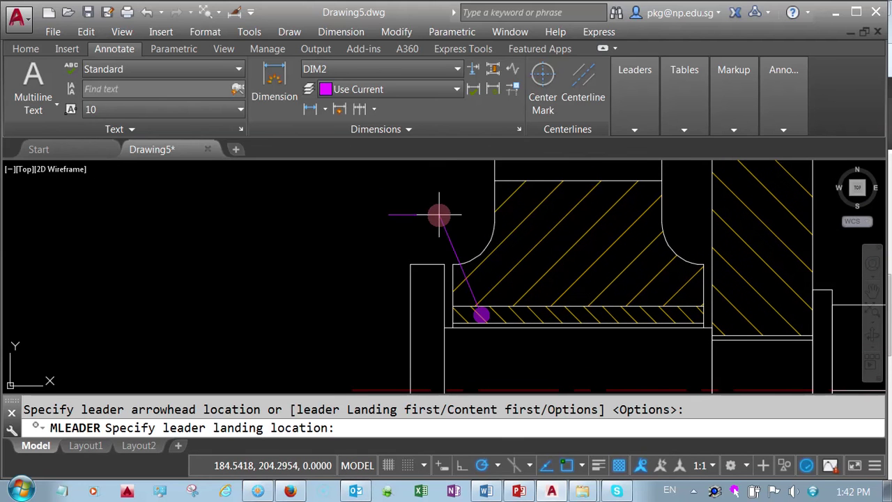
pyautogui.click(410, 172)
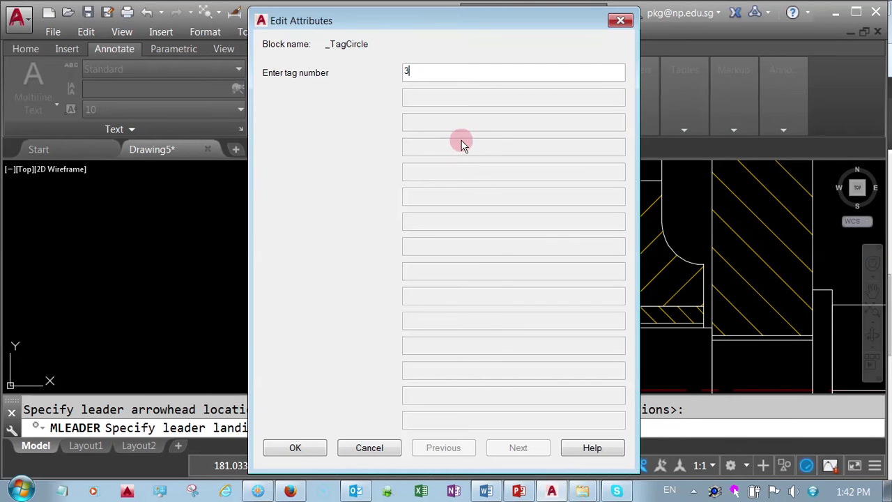
pyautogui.click(312, 446)
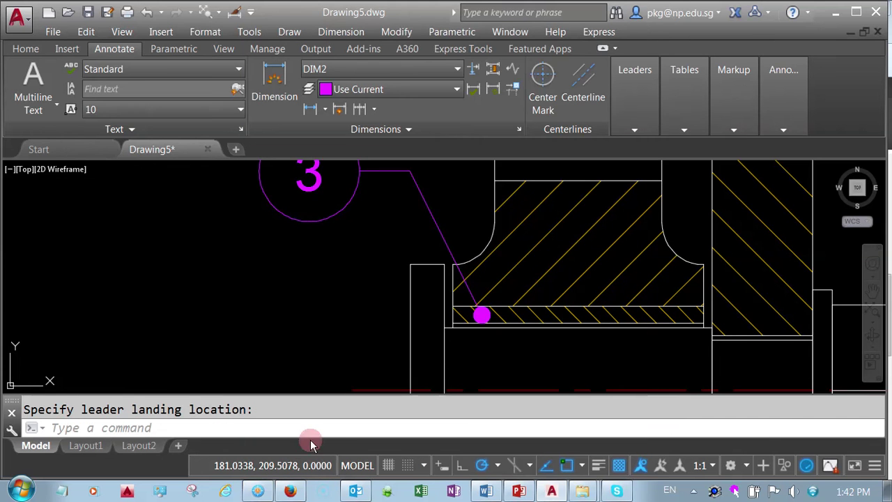
# Add a multileader balloon with tag number 6 pointing to the washer's upper end in Section AA, placed above and right of the nut.
pyautogui.rightClick(394, 274)
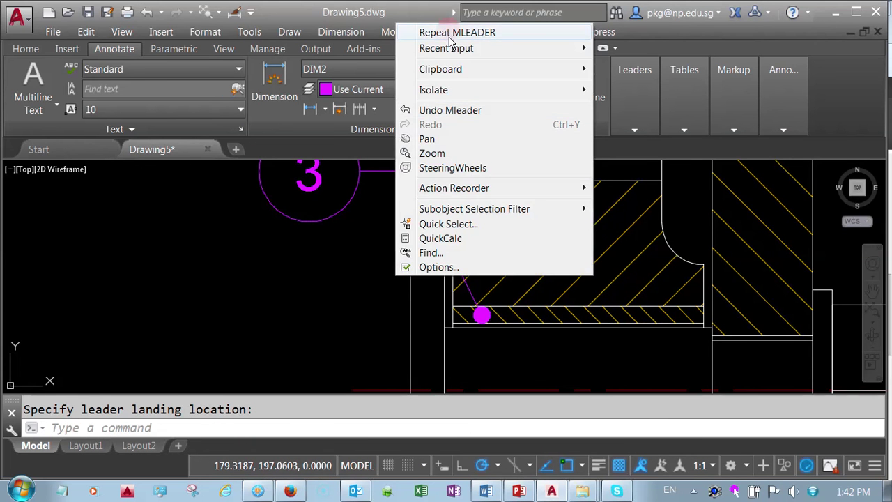
pyautogui.click(449, 35)
pyautogui.scroll(-5, 502, 230)
pyautogui.moveTo(502, 231)
pyautogui.mouseDown(button='middle')
pyautogui.moveTo(377, 301)
pyautogui.moveTo(338, 309)
pyautogui.mouseUp(button='middle')
pyautogui.scroll(5, 415, 325)
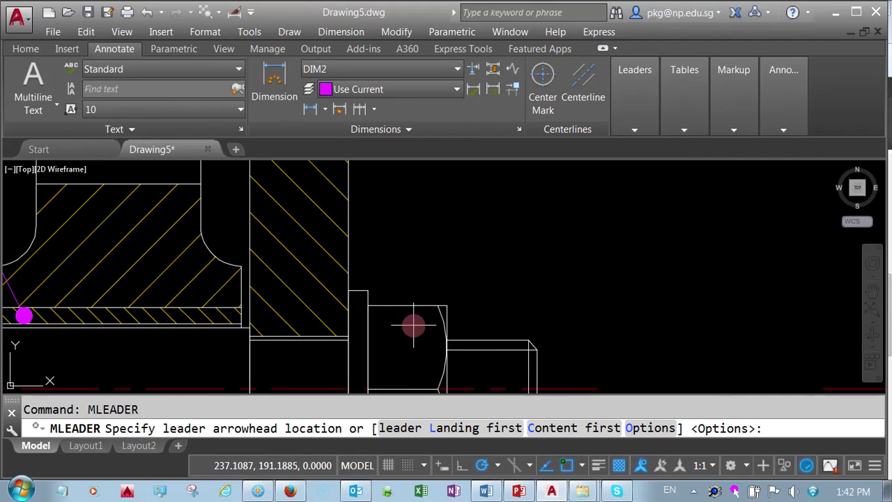
pyautogui.click(357, 290)
pyautogui.scroll(-2, 357, 289)
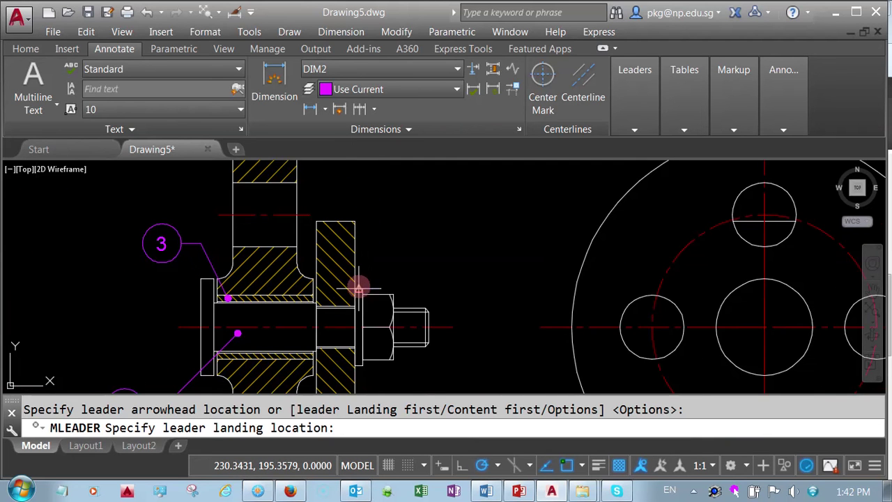
pyautogui.click(399, 186)
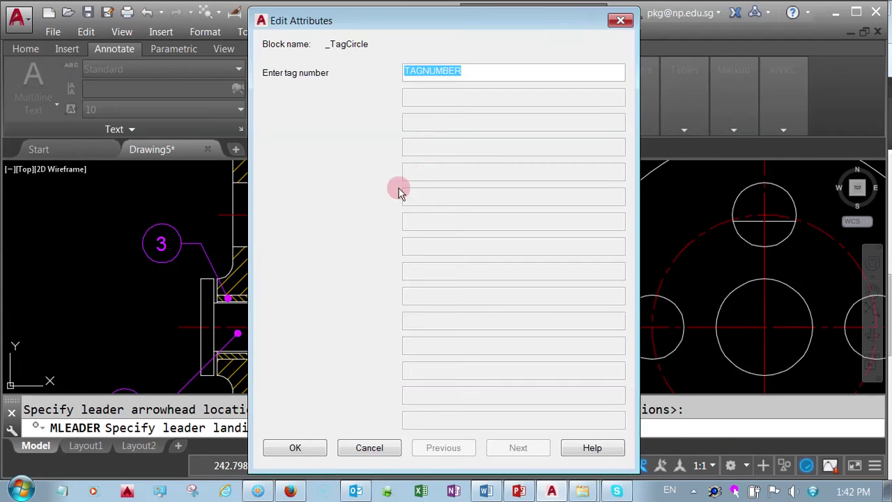
pyautogui.write('6')
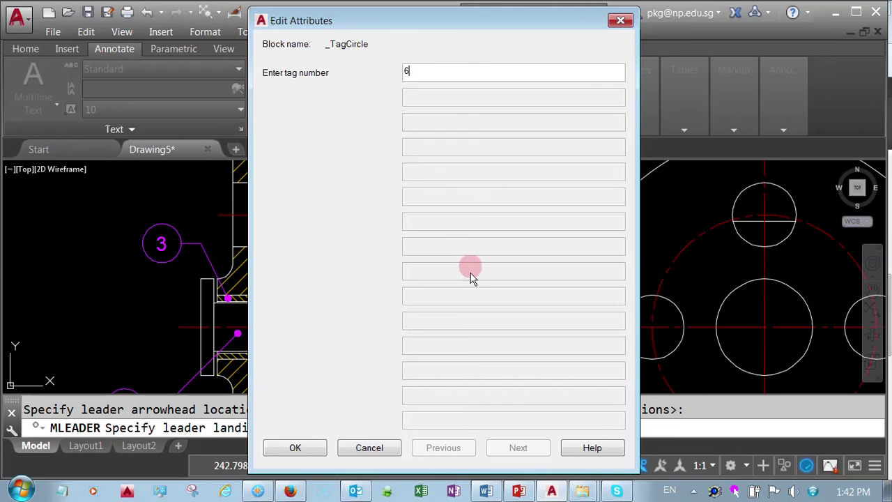
pyautogui.click(306, 447)
# Add a multileader balloon with tag number 5 pointing to the nut in Section AA, placed just below balloon 6.
pyautogui.rightClick(422, 230)
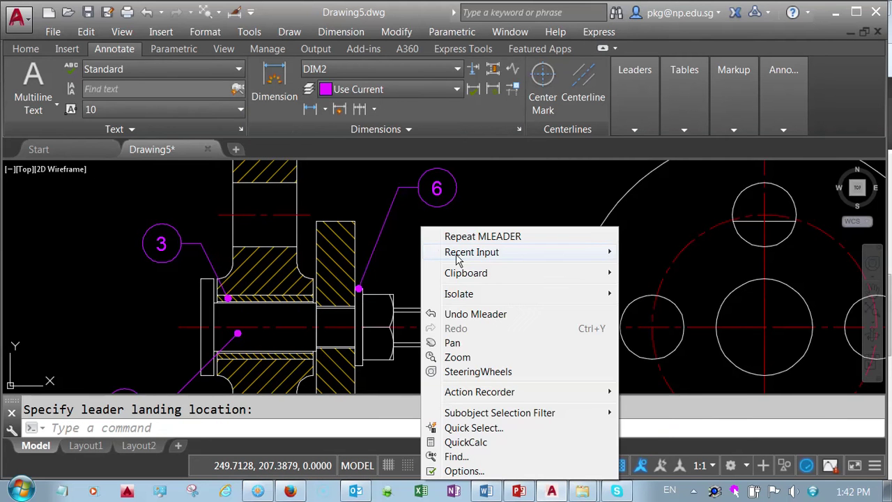
pyautogui.click(499, 234)
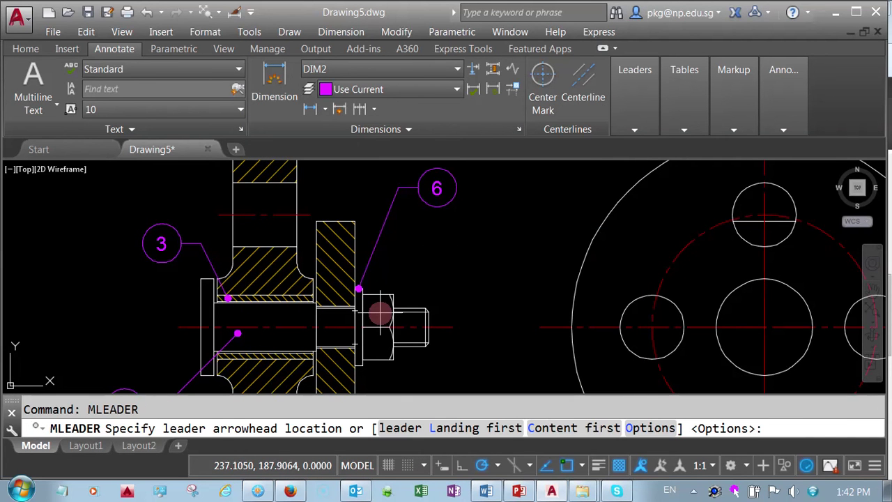
pyautogui.click(380, 313)
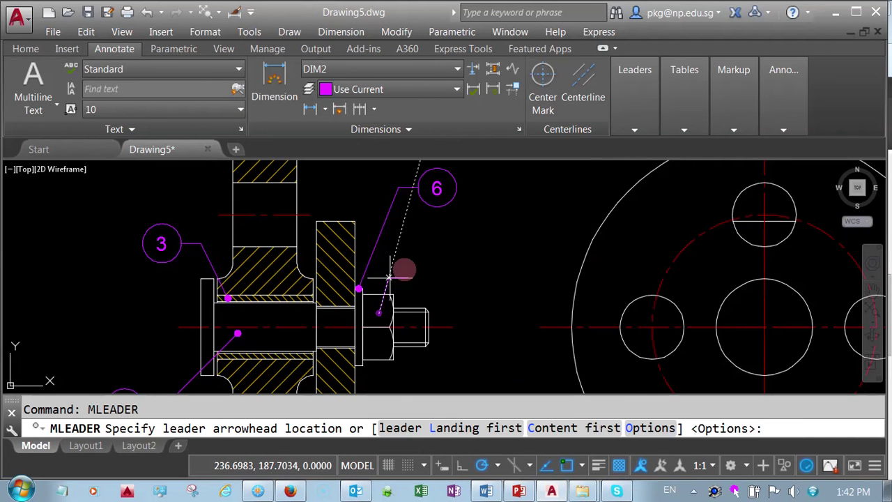
pyautogui.click(419, 241)
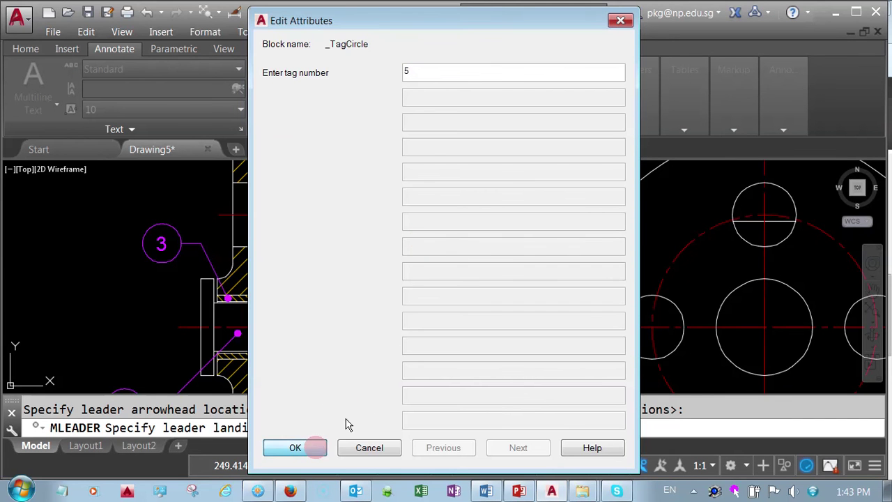
# Add a multileader balloon with tag number 2 pointing to the wheel face in the end elevation, placed outside its upper right edge.
pyautogui.scroll(-2, 510, 343)
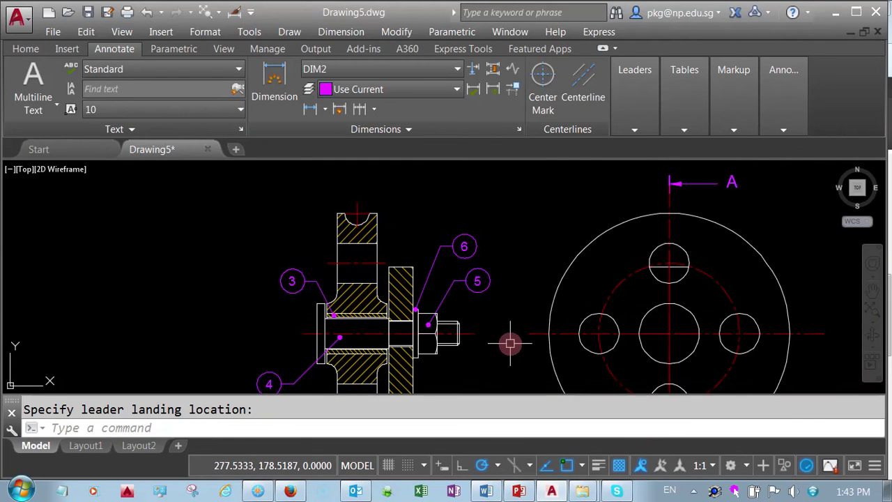
pyautogui.moveTo(510, 343)
pyautogui.mouseDown(button='middle')
pyautogui.moveTo(360, 319)
pyautogui.moveTo(275, 330)
pyautogui.mouseUp(button='middle')
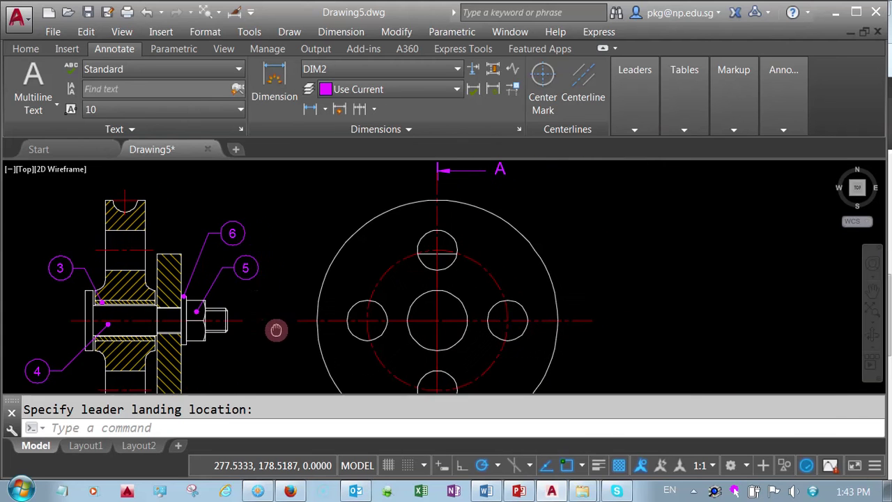
pyautogui.rightClick(307, 226)
pyautogui.click(348, 224)
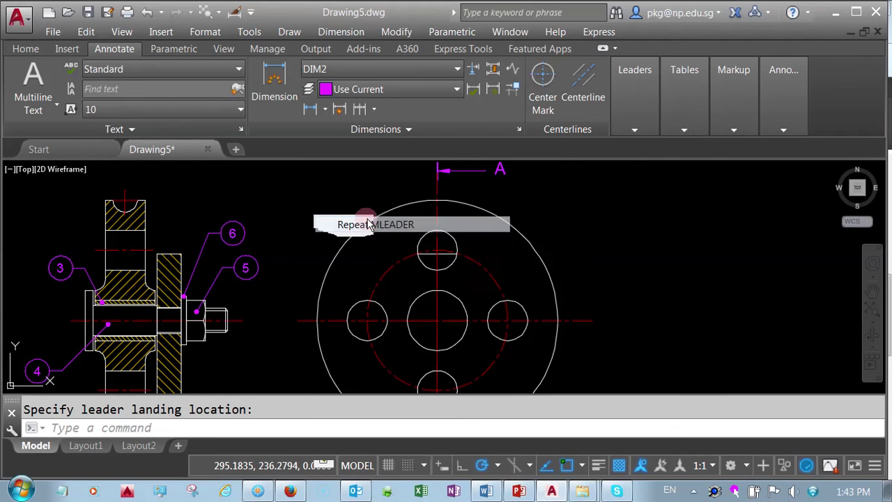
pyautogui.click(500, 253)
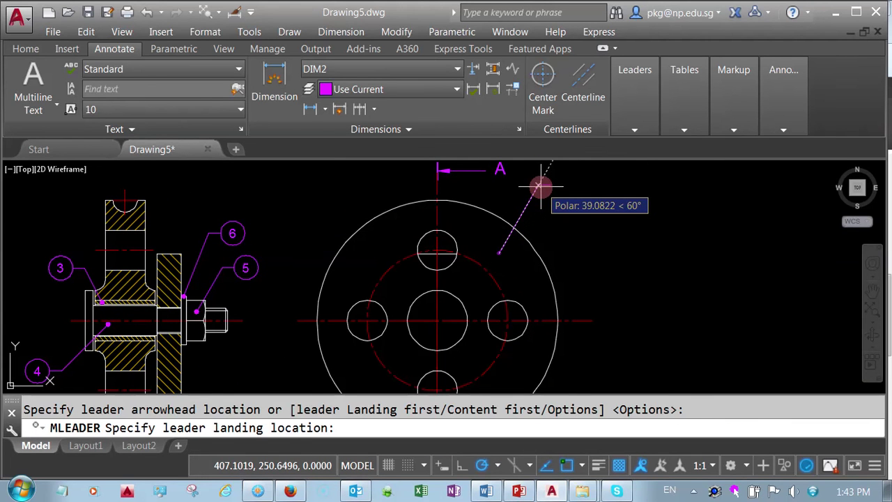
pyautogui.click(528, 190)
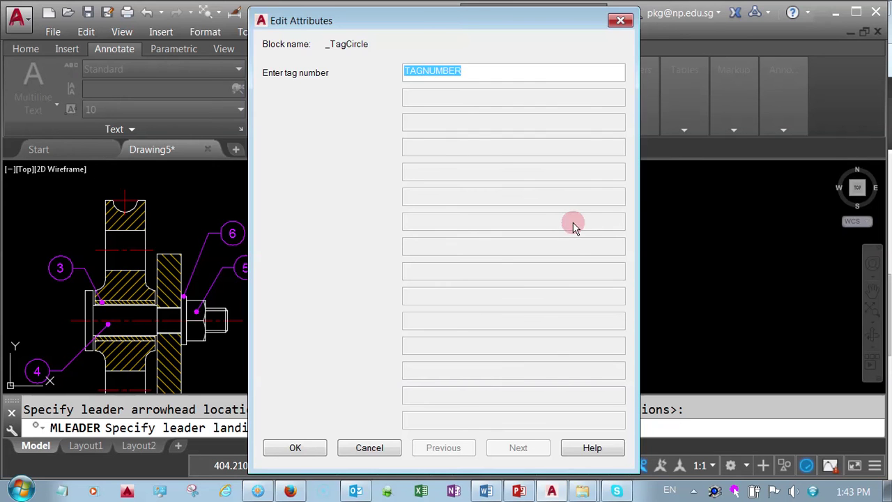
pyautogui.click(294, 449)
# Make Titleblock the current layer.
pyautogui.scroll(-3, 681, 281)
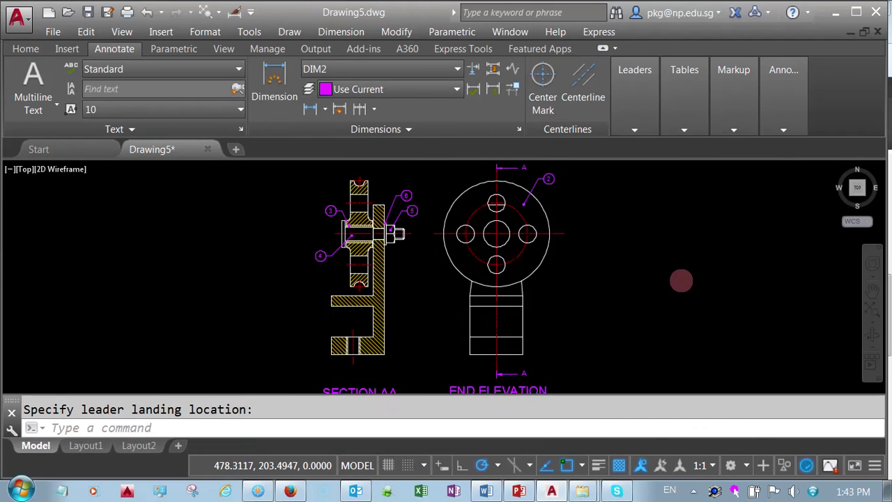
pyautogui.middleClick(681, 281)
pyautogui.middleClick(682, 281)
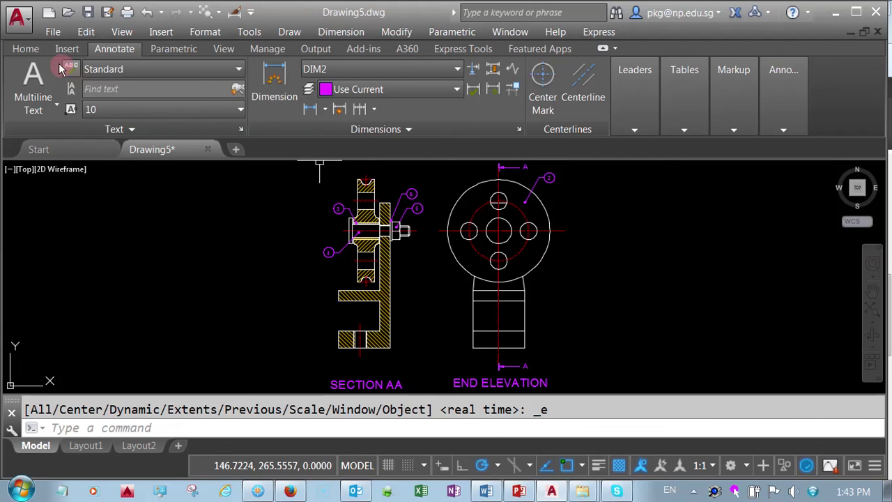
pyautogui.click(25, 48)
pyautogui.click(439, 129)
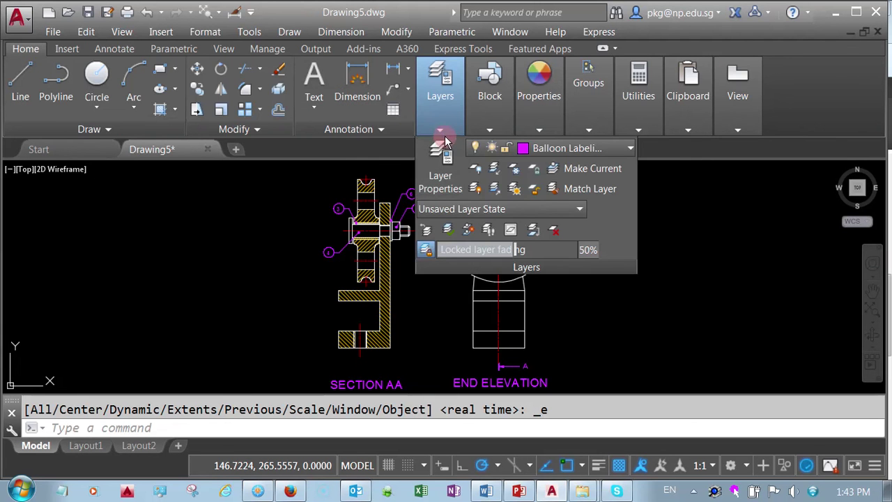
pyautogui.click(631, 149)
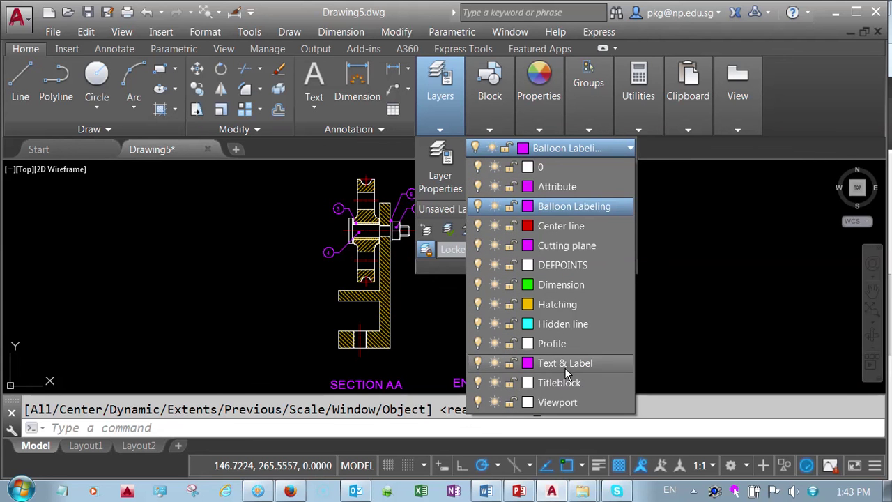
pyautogui.click(570, 387)
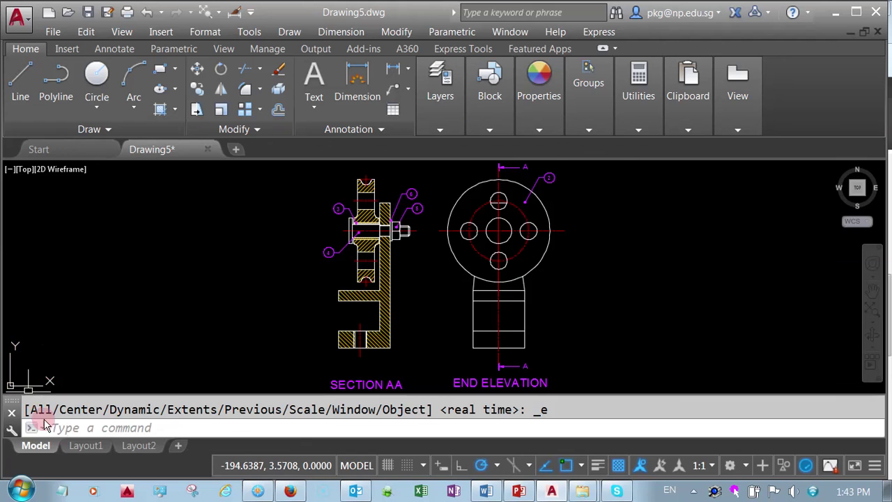
# Open Layout1 and fit both views inside its viewport with Zoom Extents, ending back in paper space.
pyautogui.click(79, 448)
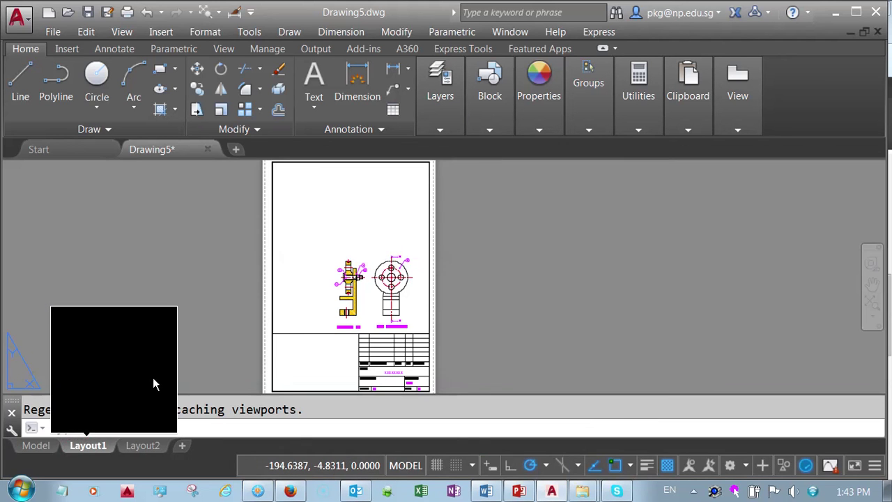
pyautogui.click(299, 249)
pyautogui.click(299, 249)
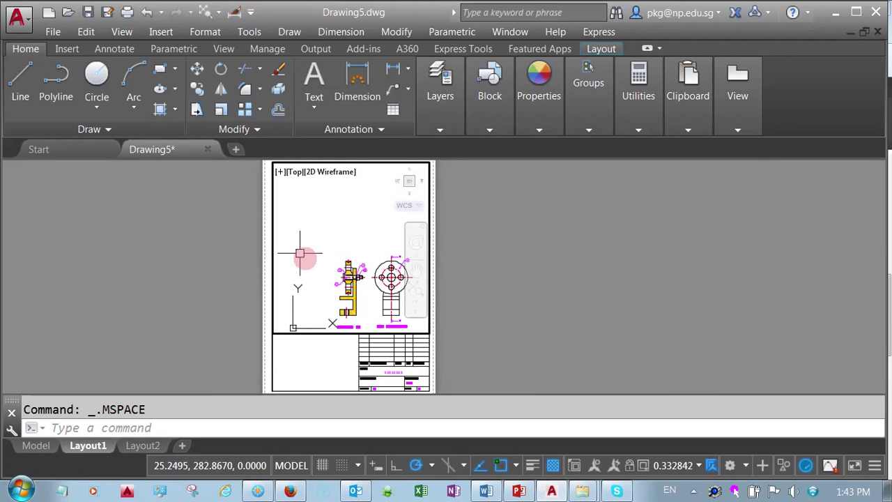
pyautogui.click(122, 32)
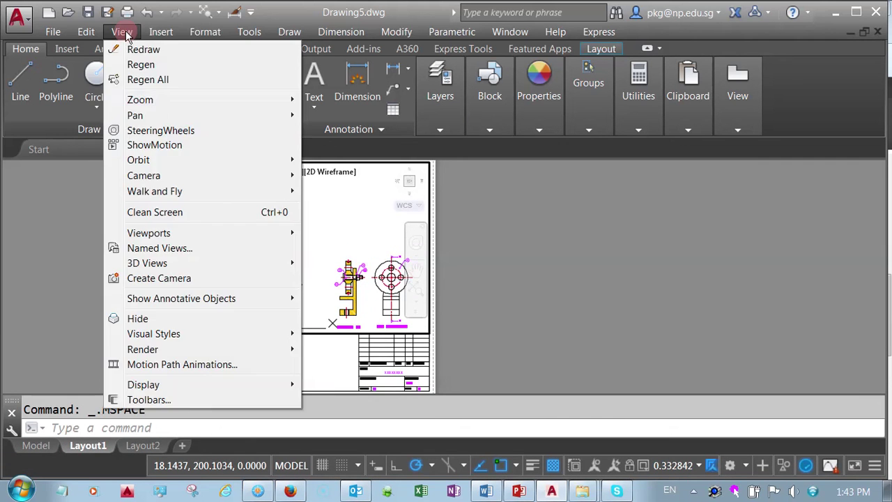
pyautogui.moveTo(143, 109)
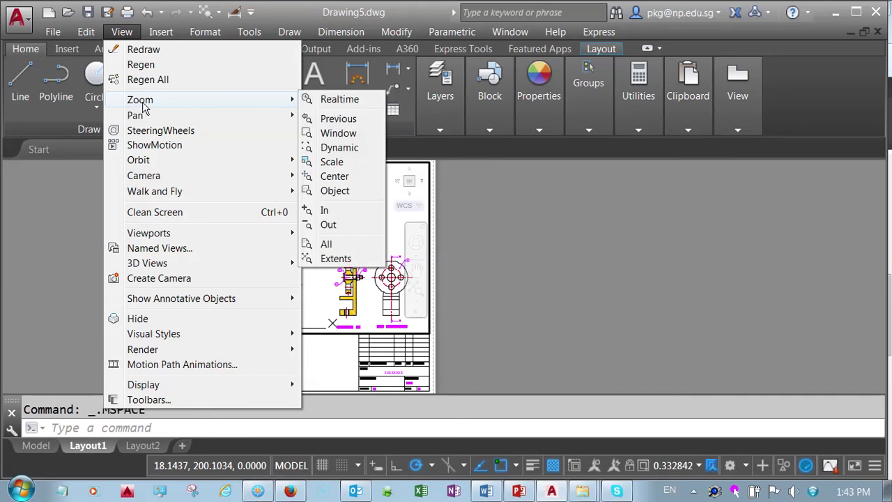
pyautogui.click(328, 259)
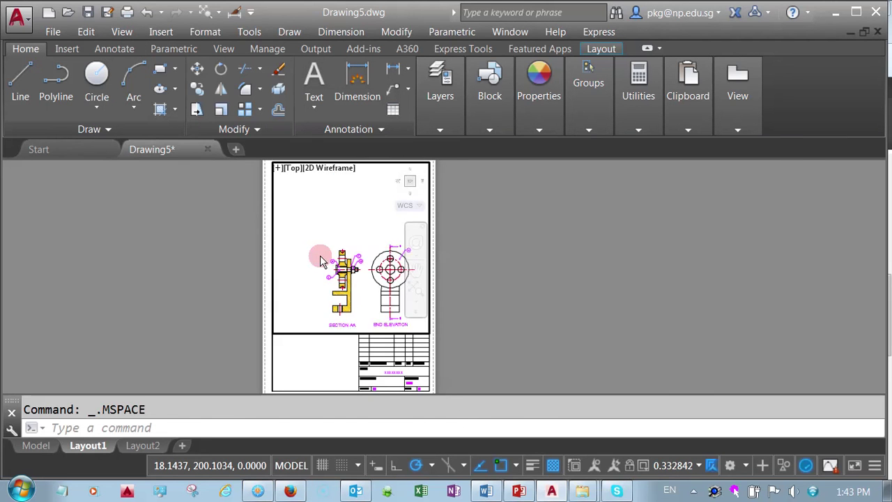
pyautogui.doubleClick(320, 363)
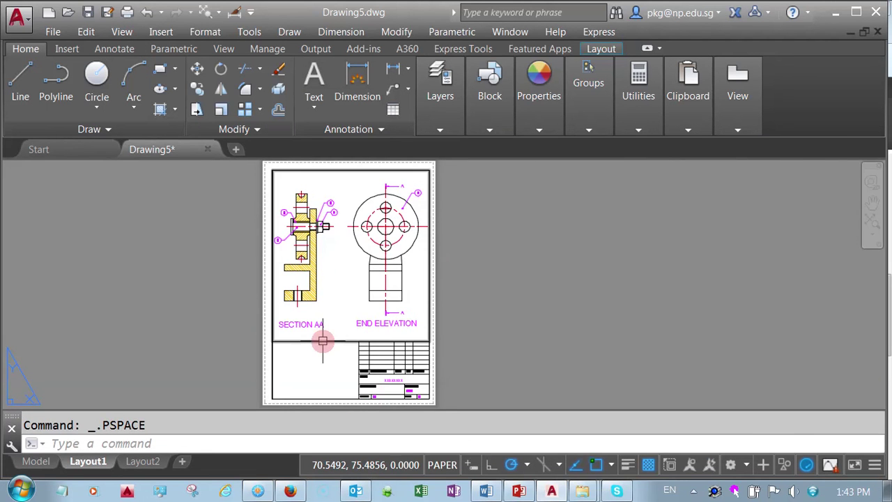
# Set the Layout1 viewport's custom scale to 2/3.
pyautogui.click(323, 341)
pyautogui.click(492, 284)
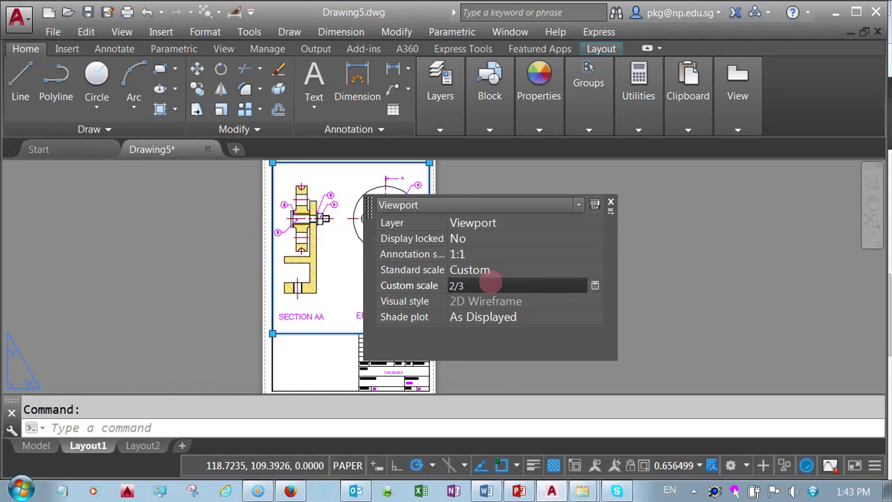
pyautogui.write('2/3')
pyautogui.press('Return')
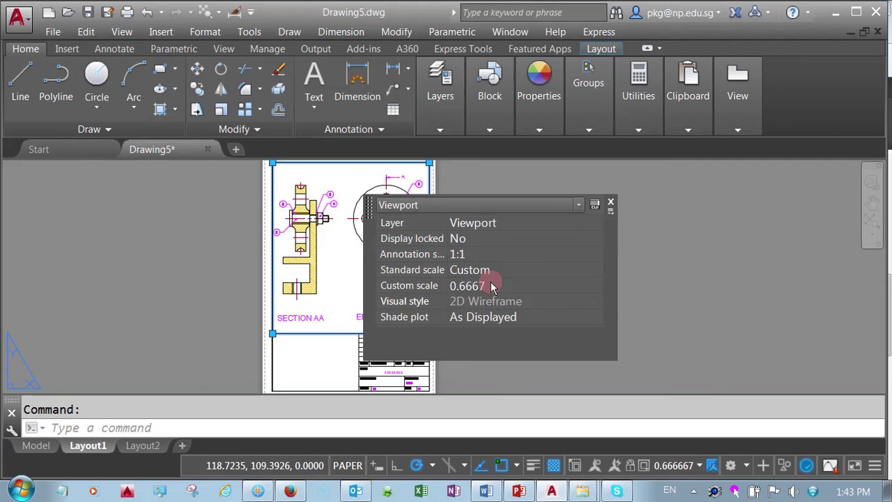
# In model space, move the whole Section AA view with its balloons and label about 16 units horizontally toward the end elevation.
pyautogui.click(610, 207)
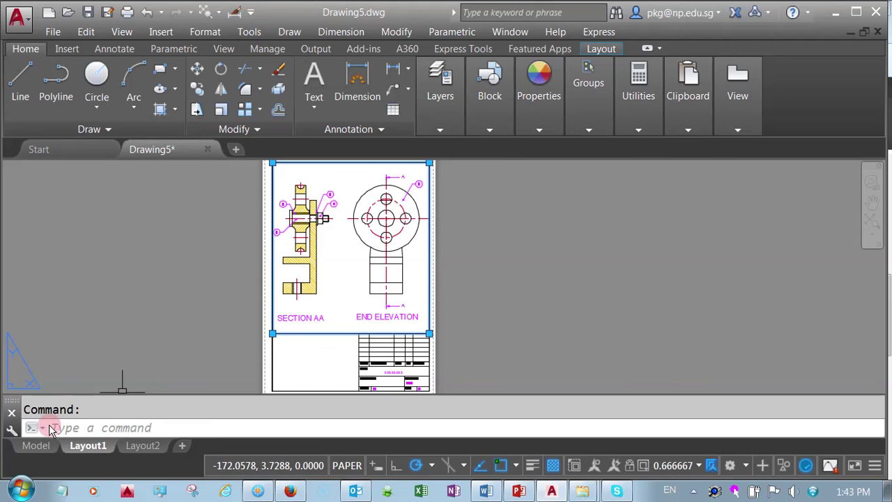
pyautogui.click(39, 446)
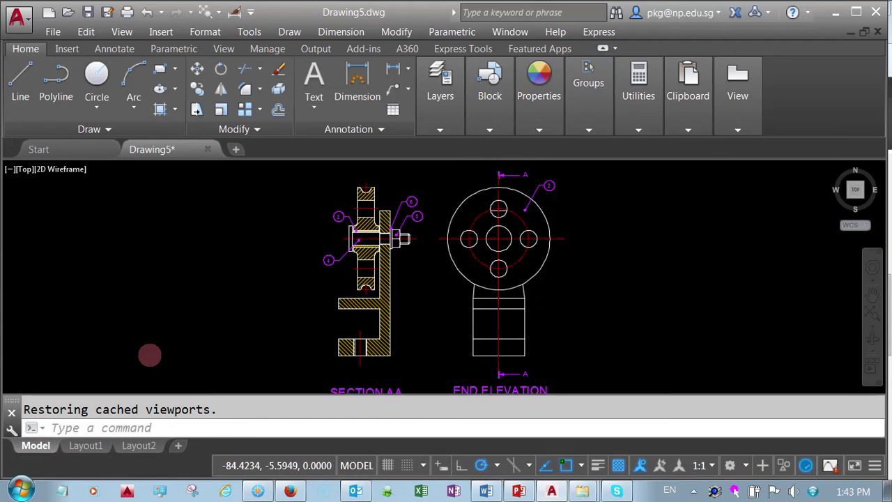
pyautogui.scroll(-2, 251, 338)
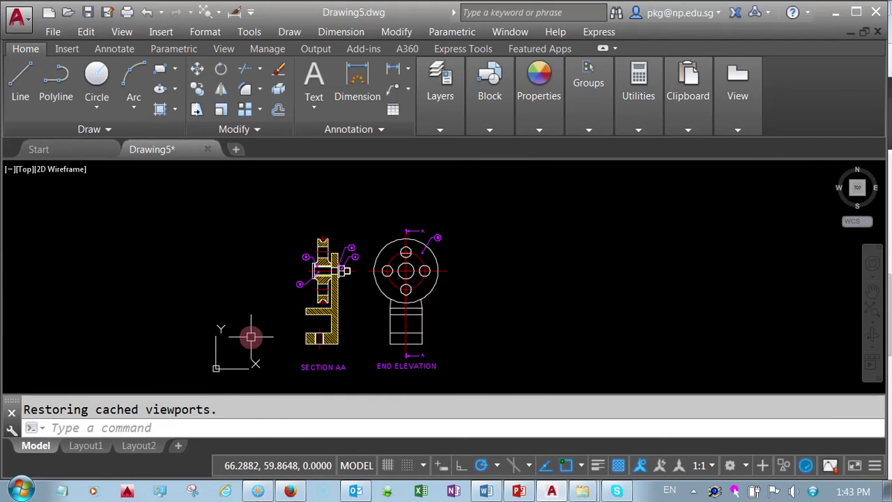
pyautogui.click(197, 69)
pyautogui.click(279, 376)
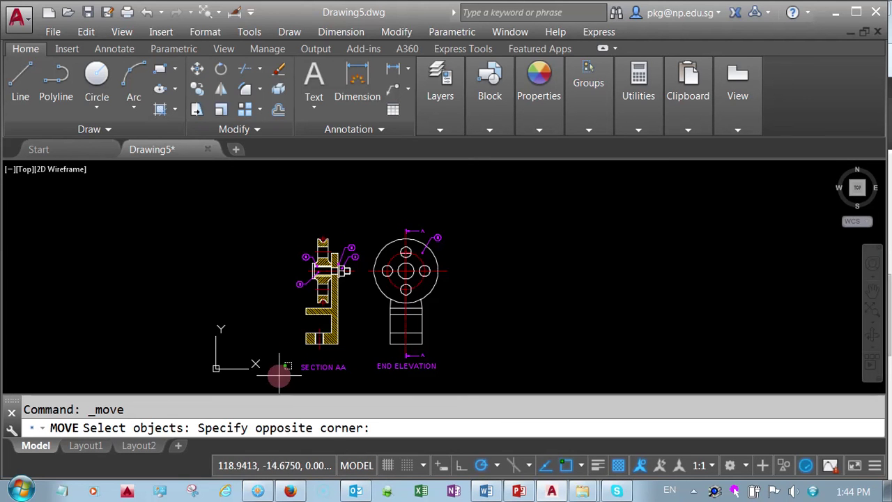
pyautogui.click(367, 212)
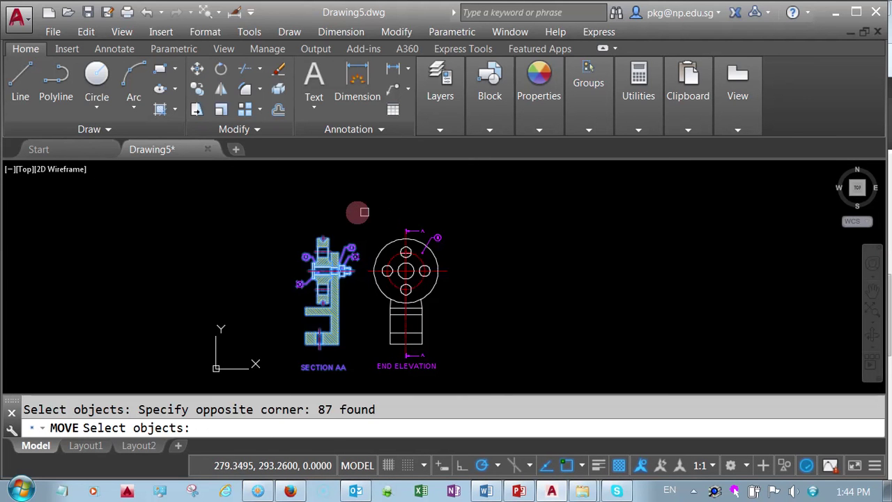
pyautogui.press('Return')
pyautogui.click(345, 208)
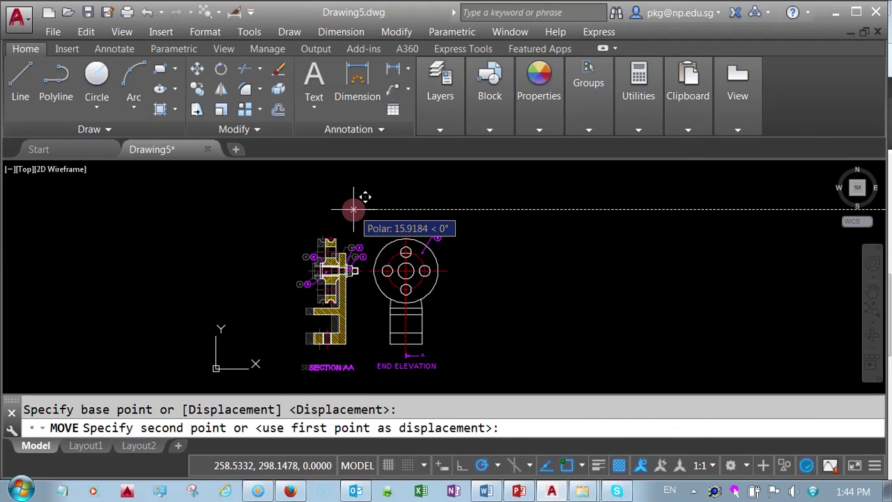
pyautogui.click(353, 209)
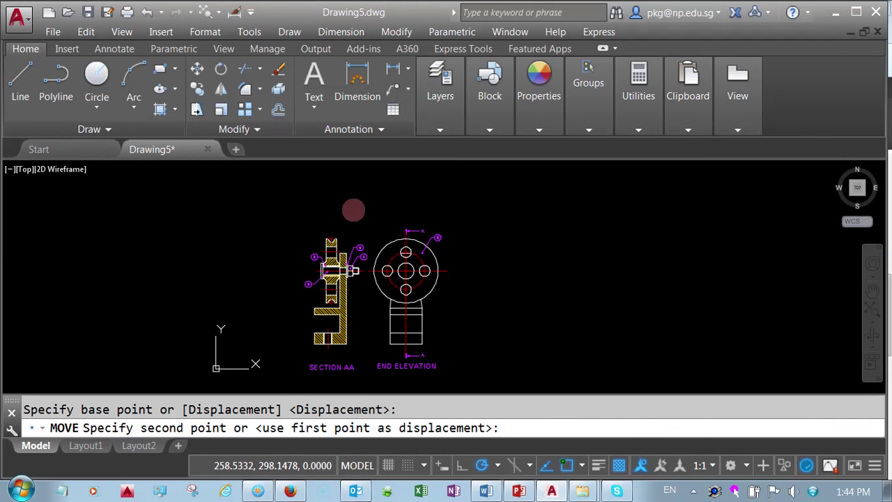
# Return to Layout1 and check the viewport's layer and scale properties.
pyautogui.click(104, 446)
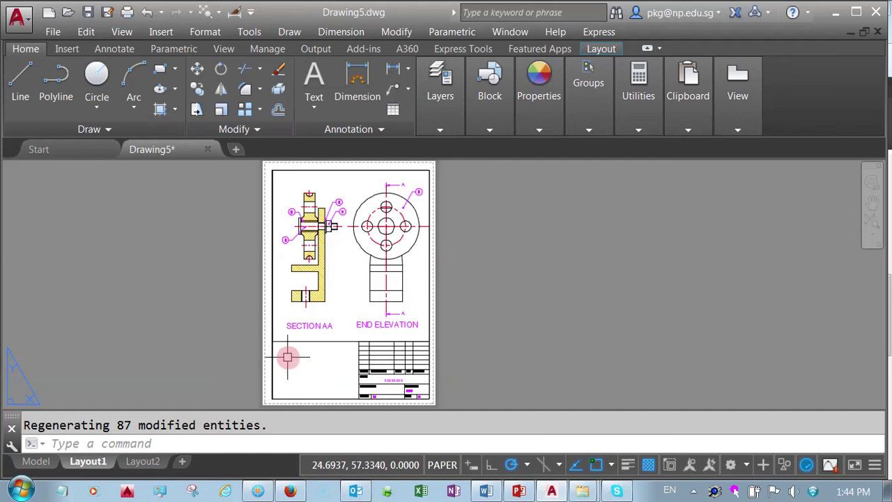
pyautogui.click(330, 340)
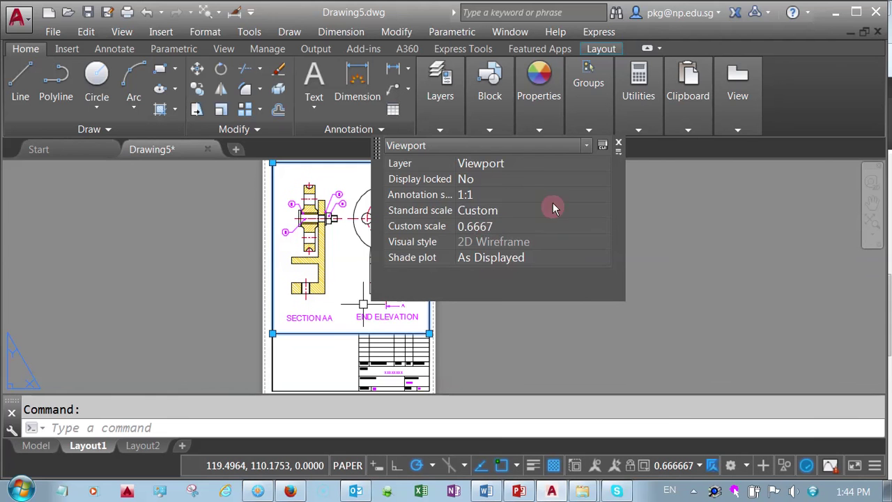
pyautogui.click(620, 144)
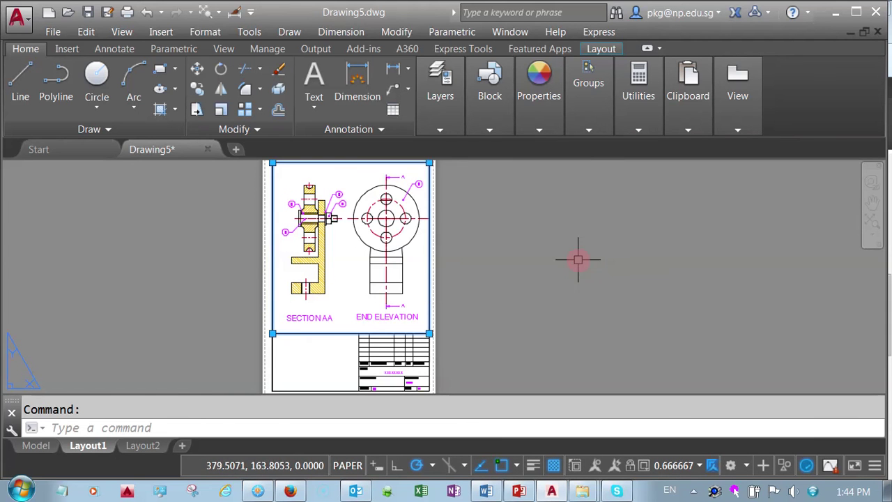
pyautogui.press('Escape')
# Turn off the Viewport layer to hide the viewport border on the Layout1 sheet.
pyautogui.click(640, 131)
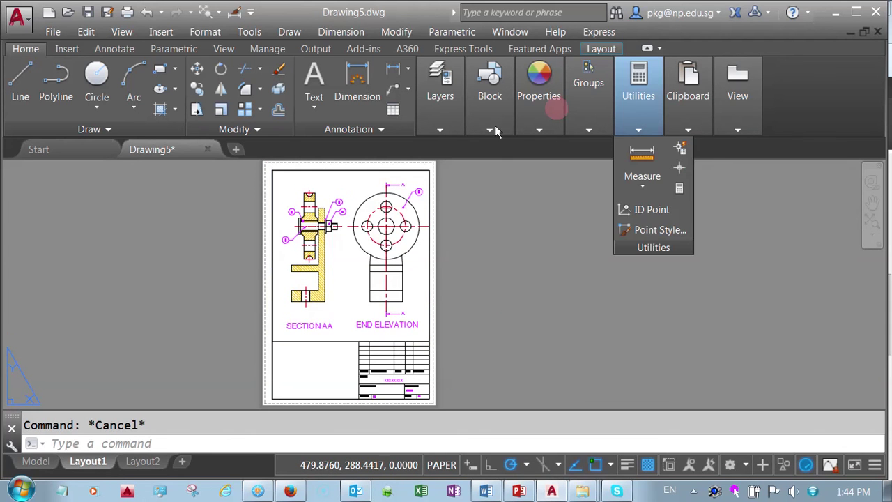
pyautogui.click(440, 129)
pyautogui.click(442, 127)
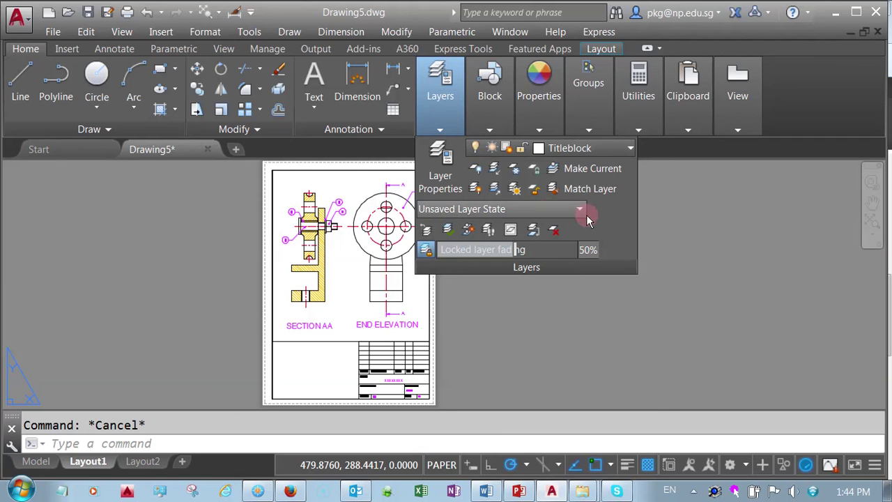
pyautogui.click(630, 148)
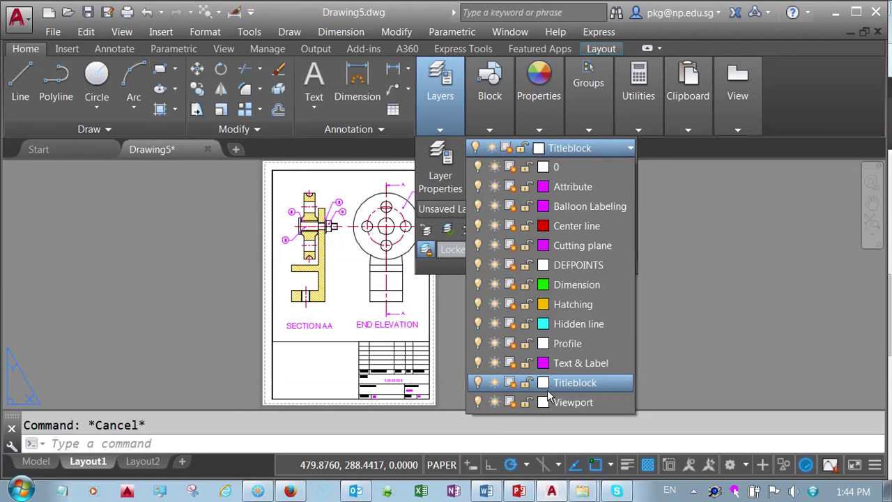
pyautogui.click(478, 403)
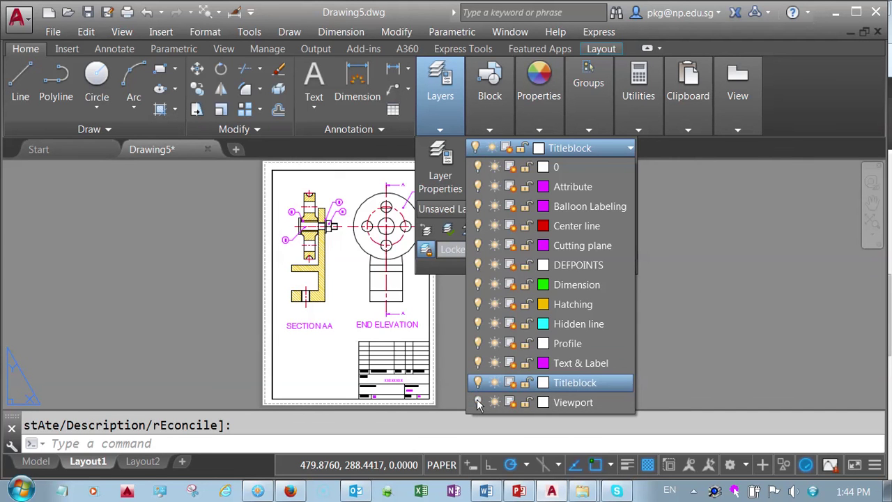
pyautogui.click(325, 370)
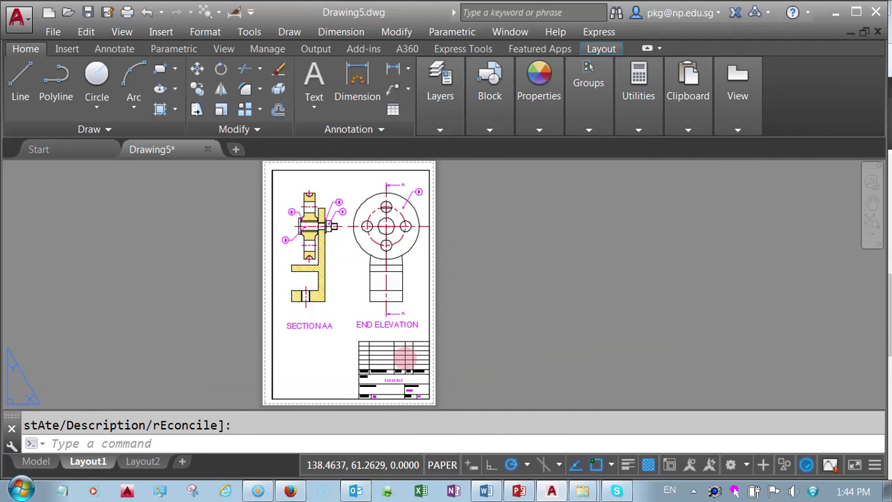
# Open the title block's attributes for editing and set the TITLE value to PULLEY.
pyautogui.click(393, 383)
pyautogui.scroll(4, 392, 383)
pyautogui.moveTo(379, 384); pyautogui.dragTo(389, 262, button='middle')
pyautogui.scroll(2, 390, 285)
pyautogui.scroll(2, 395, 297)
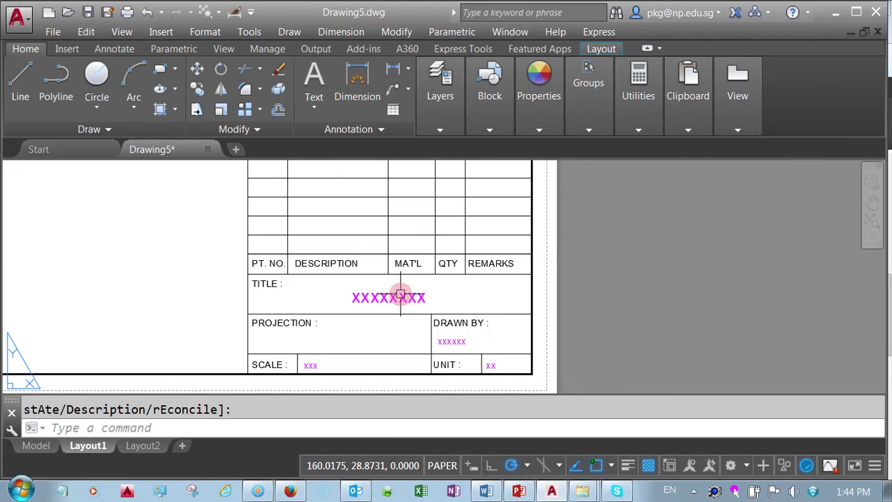
pyautogui.doubleClick(392, 298)
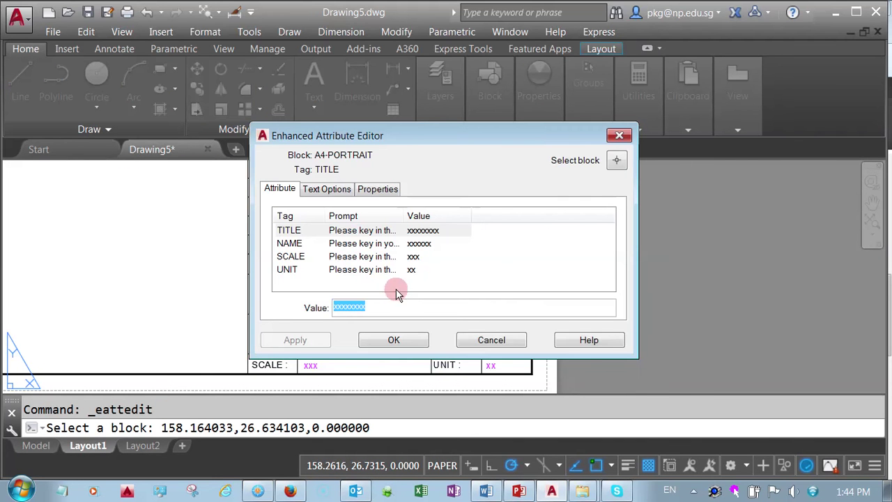
pyautogui.write('PULLEY')
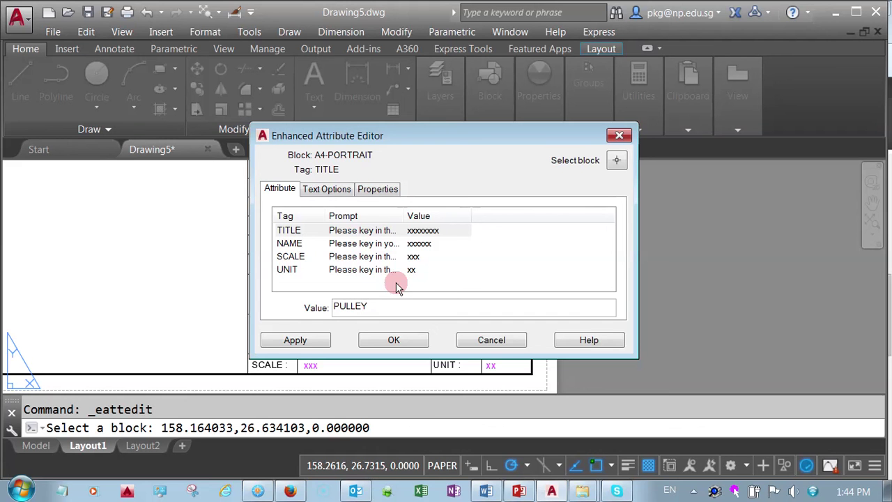
pyautogui.click(294, 339)
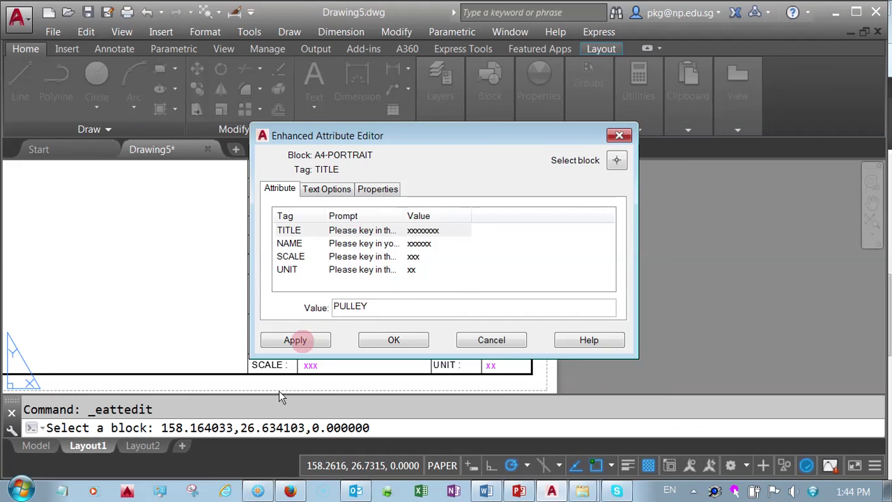
pyautogui.click(296, 340)
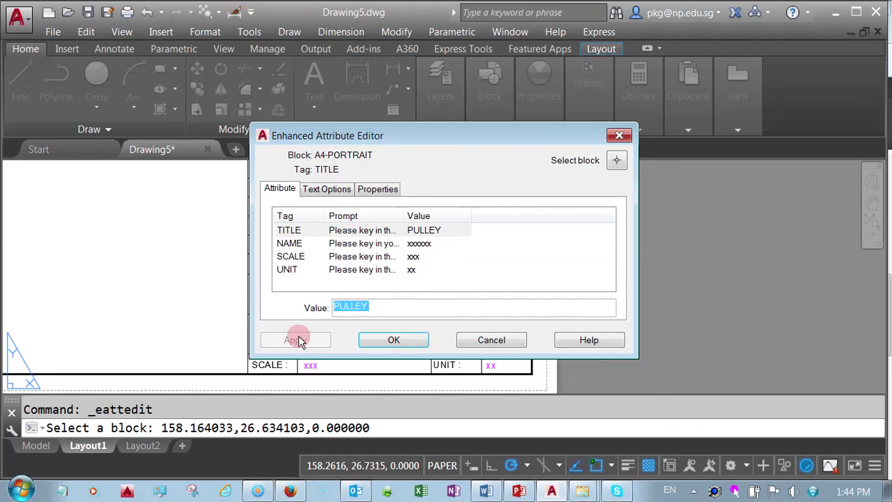
# Fill in the title block's NAME attribute with the drafter's name.
pyautogui.click(383, 245)
pyautogui.moveTo(368, 305); pyautogui.dragTo(312, 311)
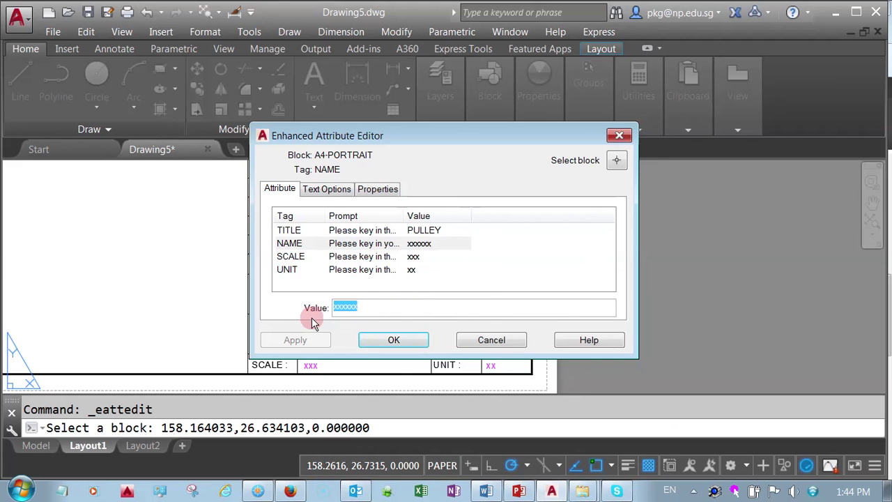
pyautogui.write('PANG KG')
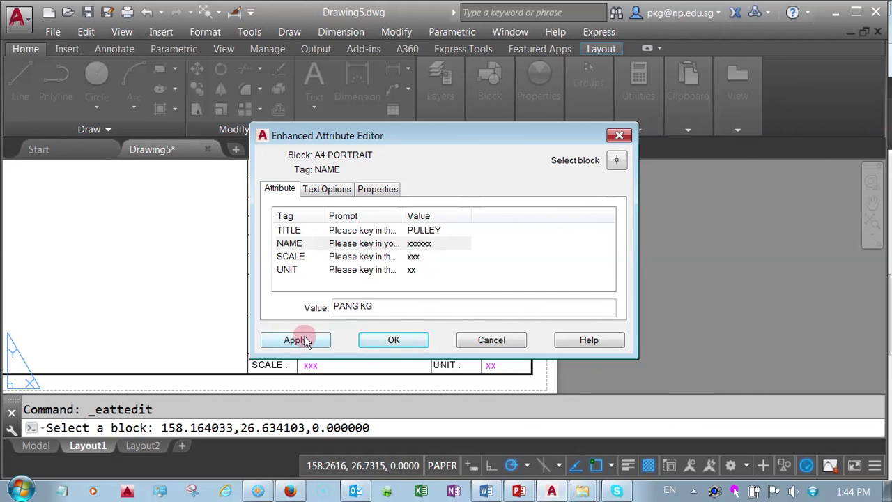
pyautogui.click(295, 340)
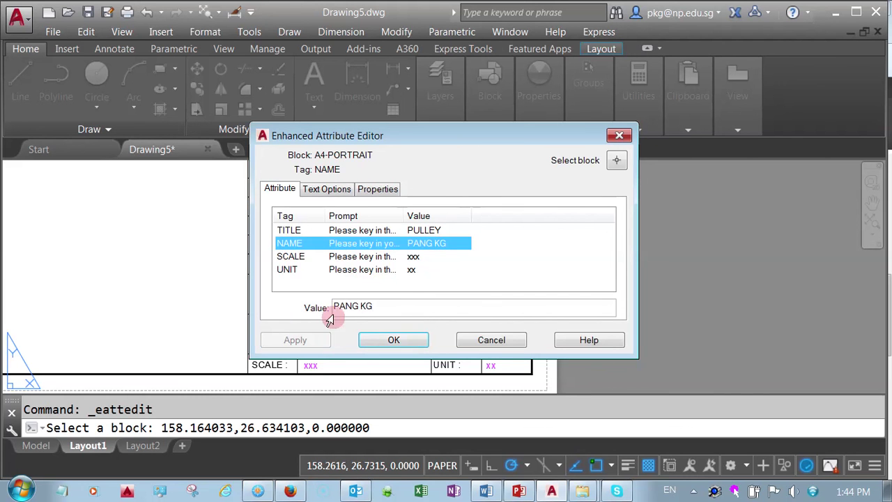
# Set the title block's SCALE attribute to 2:3 and UNIT to MM, and accept the attribute edits.
pyautogui.click(414, 257)
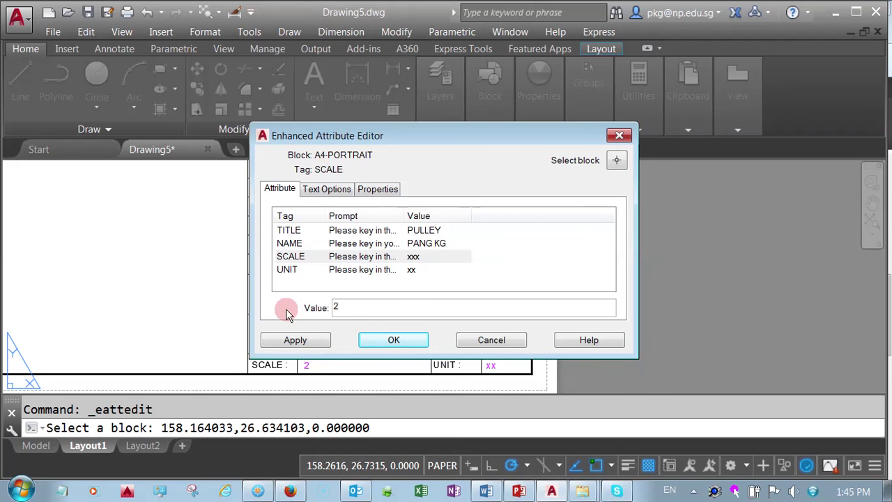
pyautogui.press('Return')
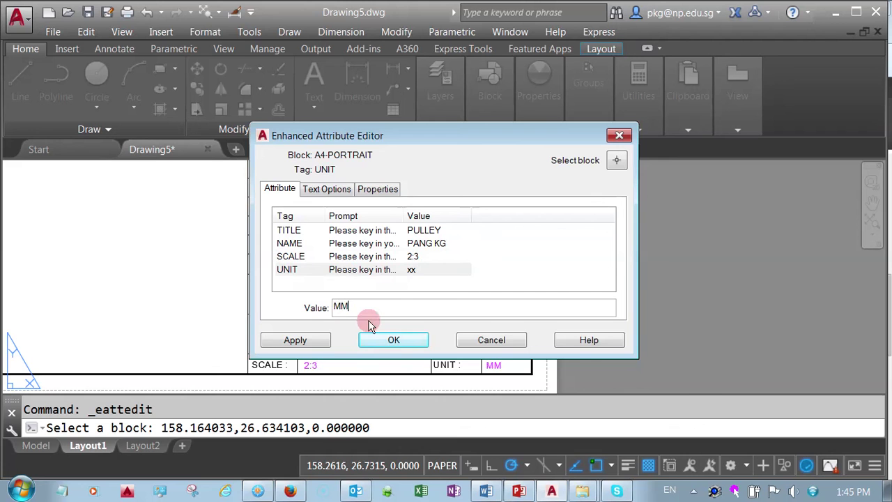
pyautogui.click(310, 340)
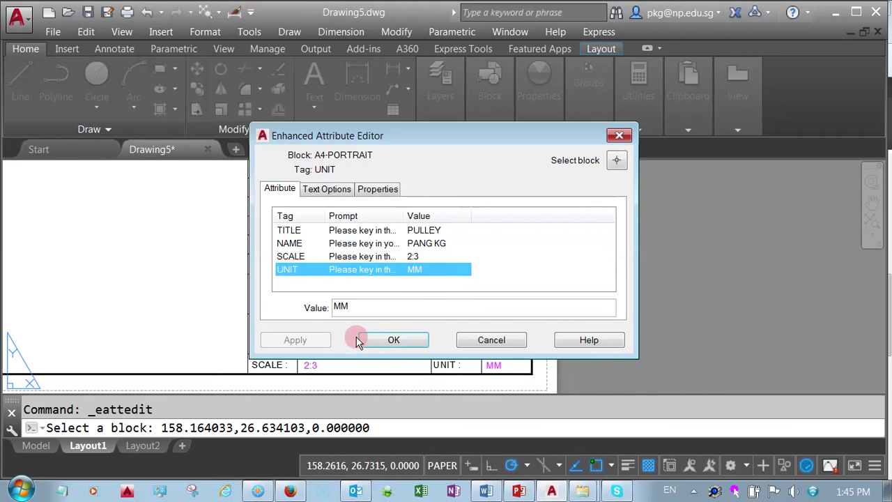
pyautogui.click(376, 340)
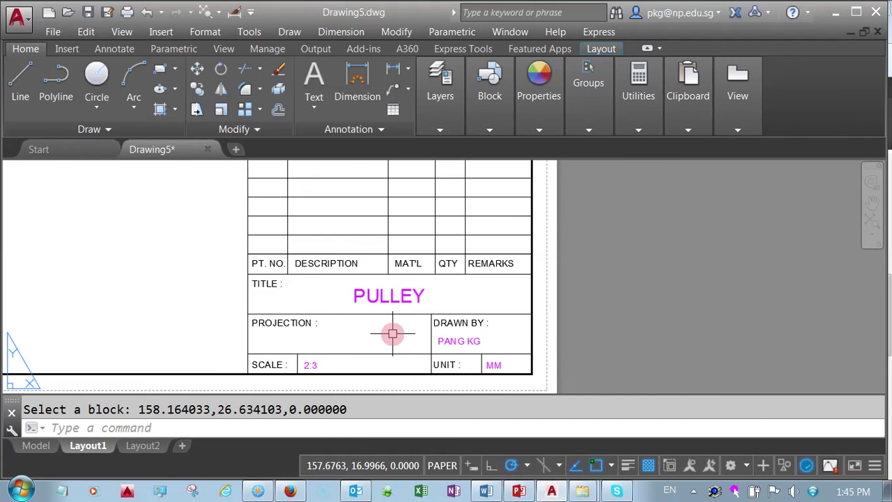
# Enter 1 in the first PT. NO. cell directly above the parts list headings, with Middle Center justification.
pyautogui.scroll(-2, 376, 307)
pyautogui.scroll(5, 339, 255)
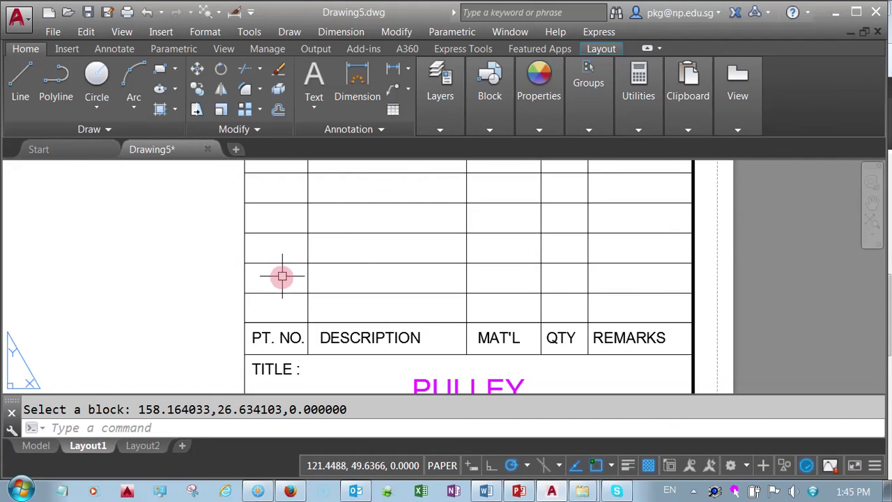
pyautogui.click(269, 308)
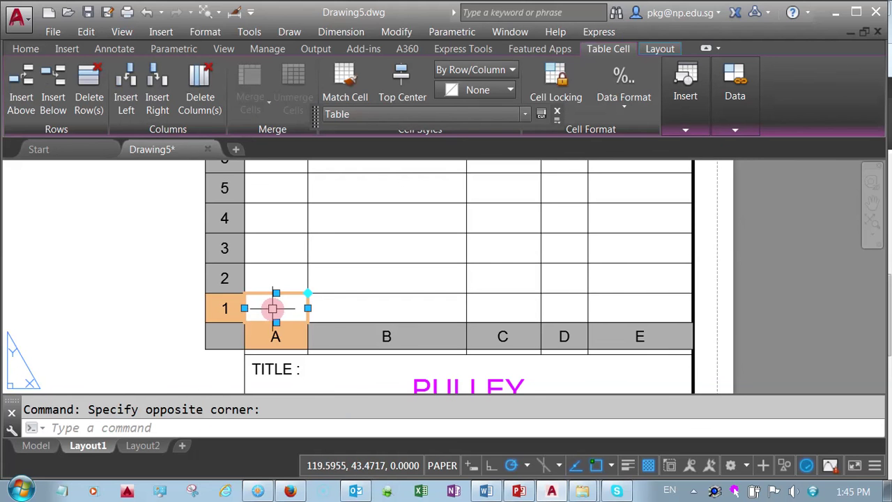
pyautogui.press('Escape')
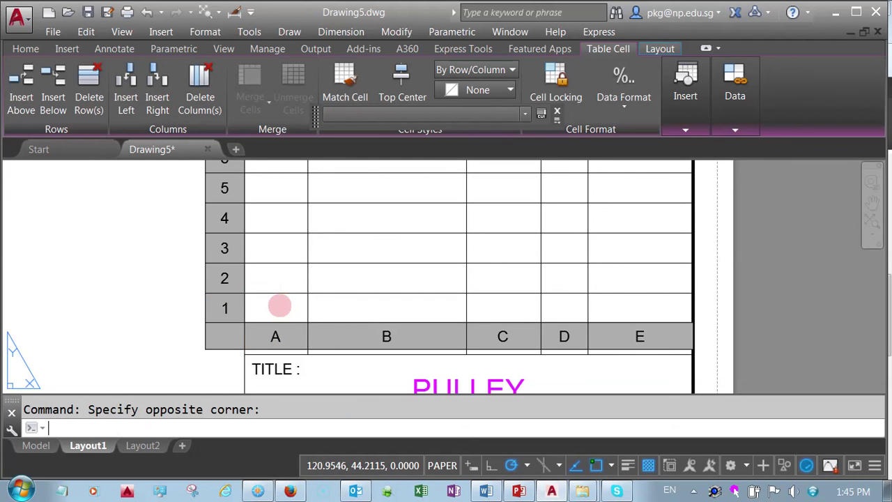
pyautogui.doubleClick(279, 306)
pyautogui.write('1')
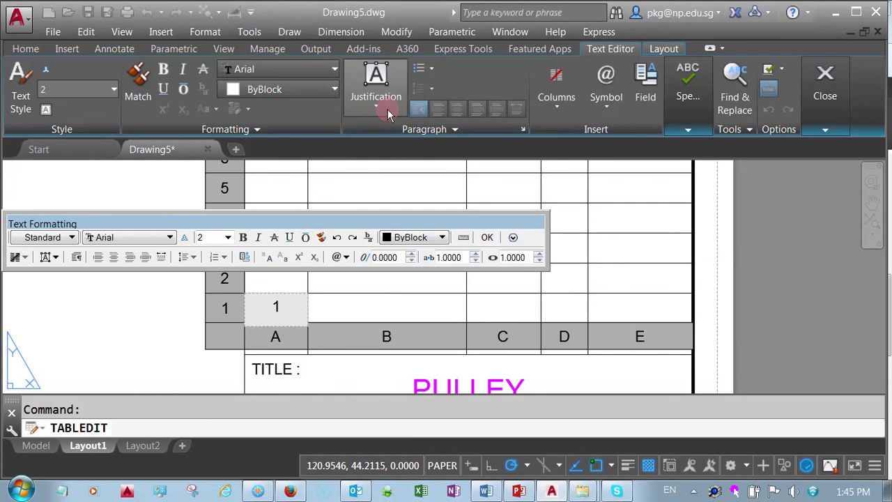
pyautogui.click(392, 112)
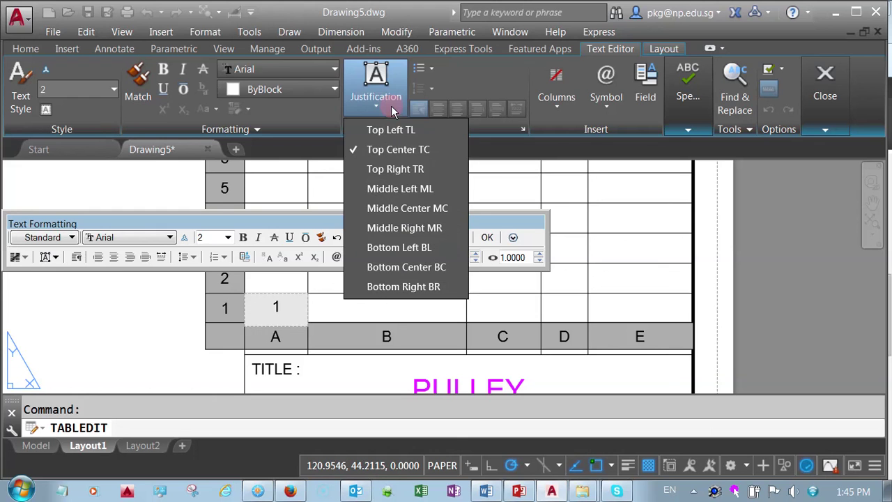
pyautogui.click(406, 208)
pyautogui.click(335, 308)
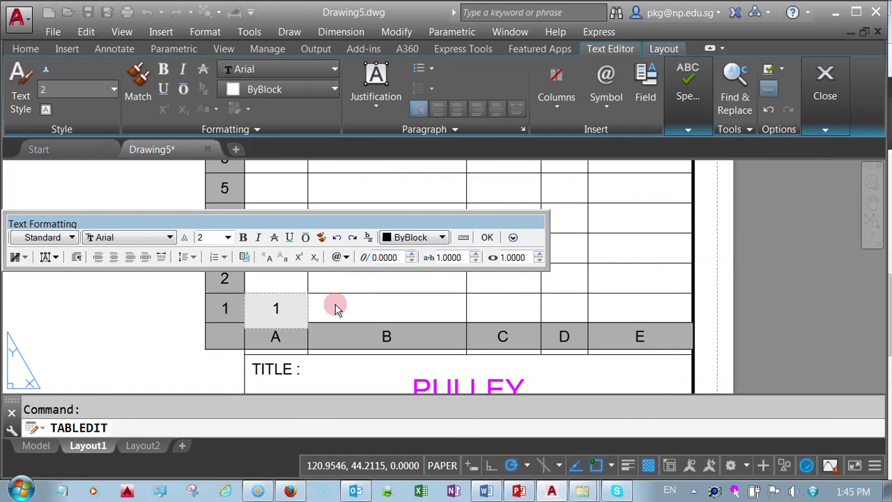
pyautogui.click(408, 258)
pyautogui.click(488, 238)
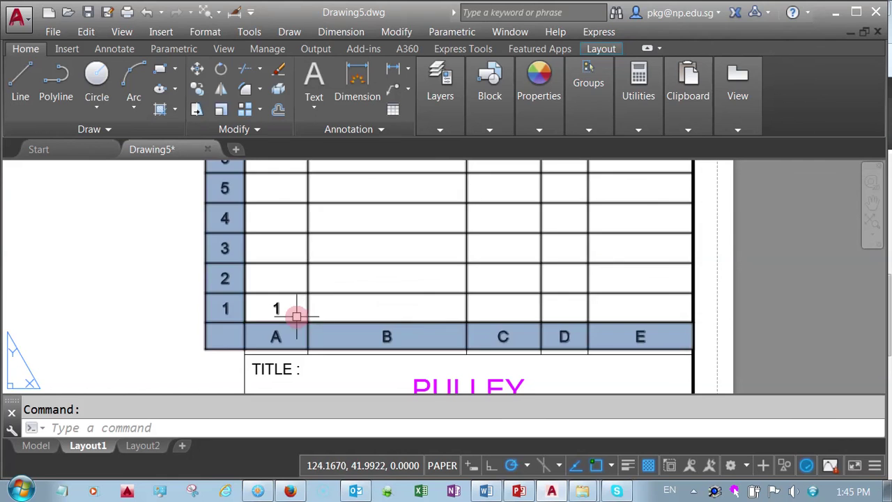
pyautogui.click(296, 313)
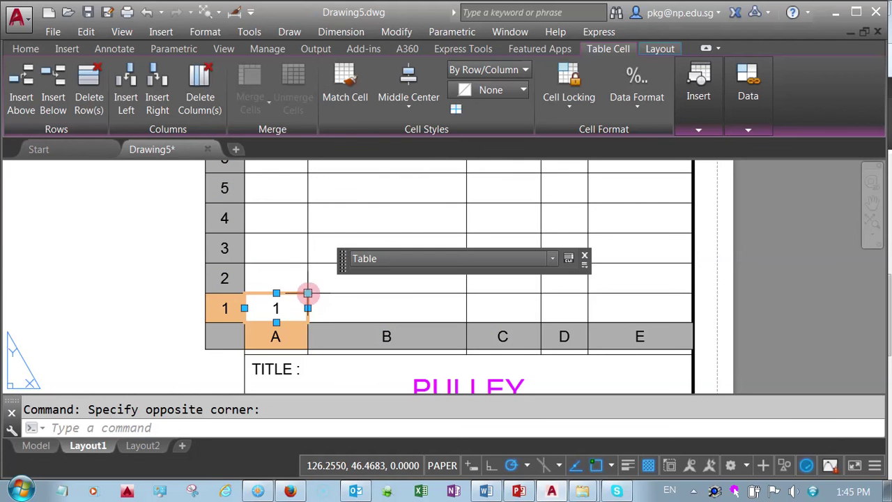
pyautogui.click(308, 293)
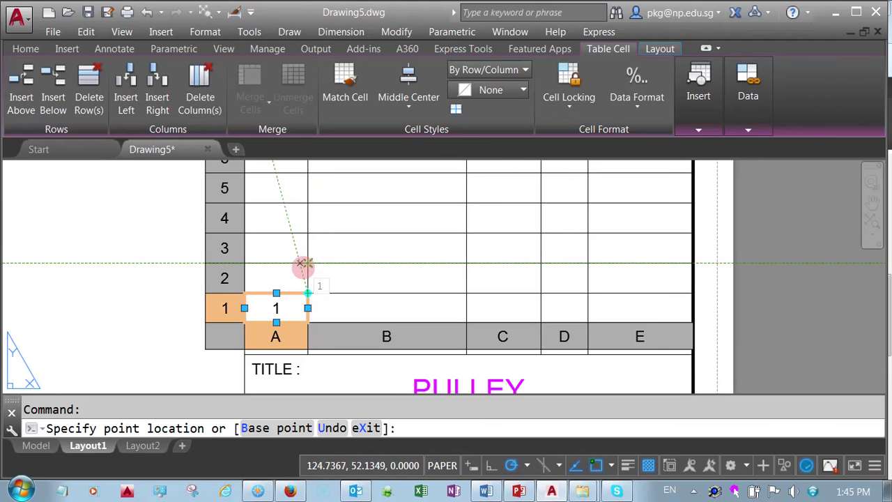
pyautogui.press('Escape')
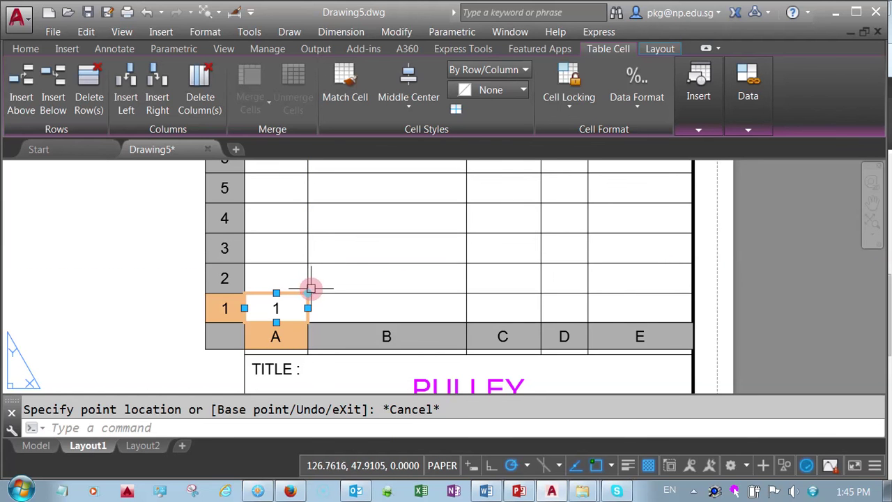
pyautogui.press('Escape')
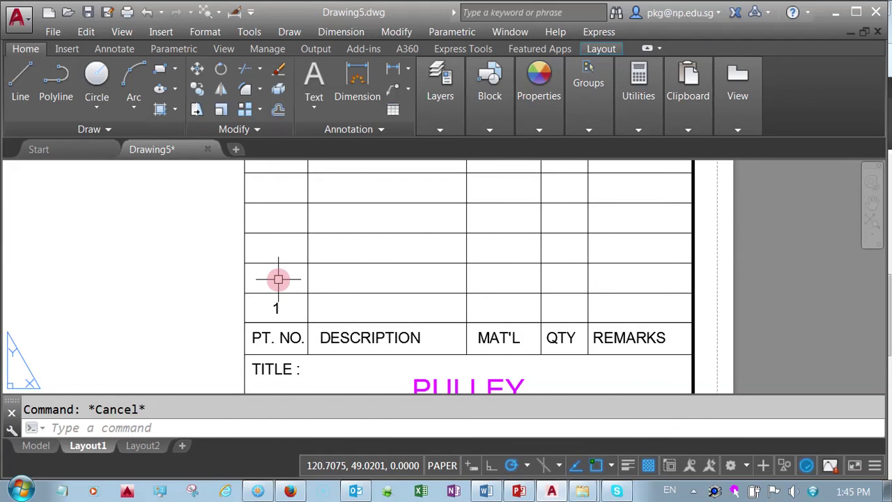
# Enter 2 in the PT. NO. cell directly above part number 1, with Middle Center justification.
pyautogui.click(278, 278)
pyautogui.doubleClick(278, 280)
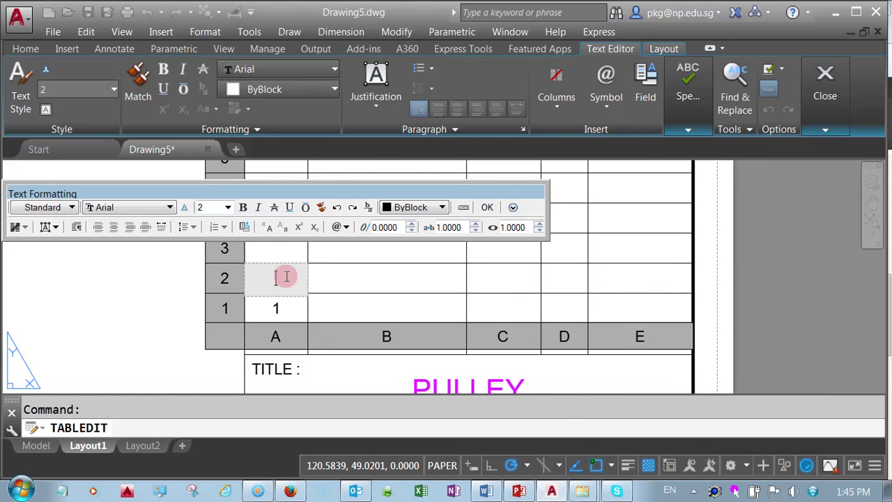
pyautogui.write('2')
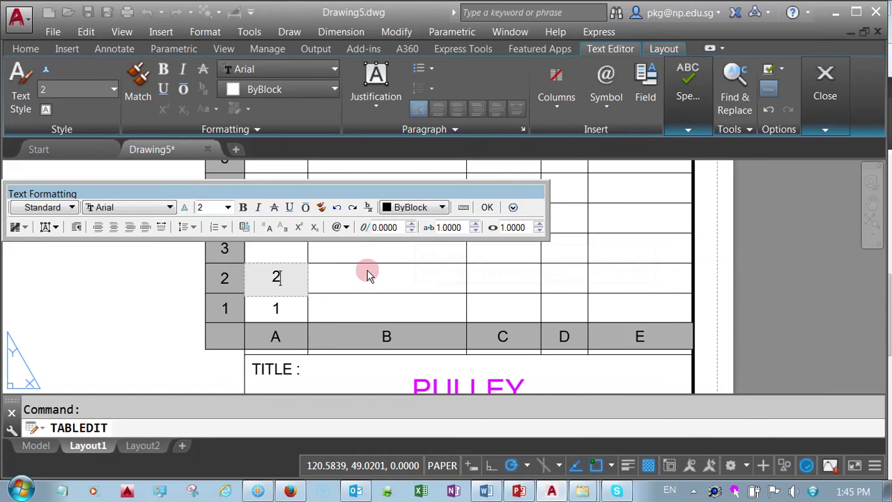
pyautogui.click(389, 111)
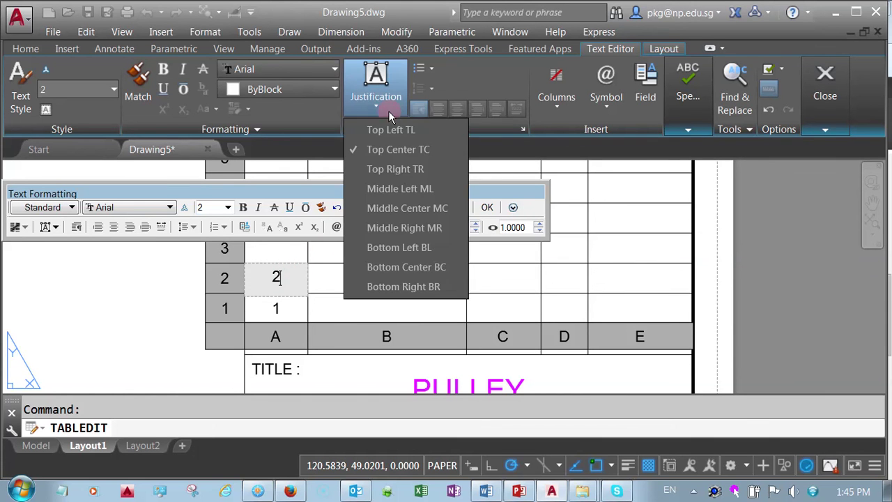
pyautogui.click(393, 209)
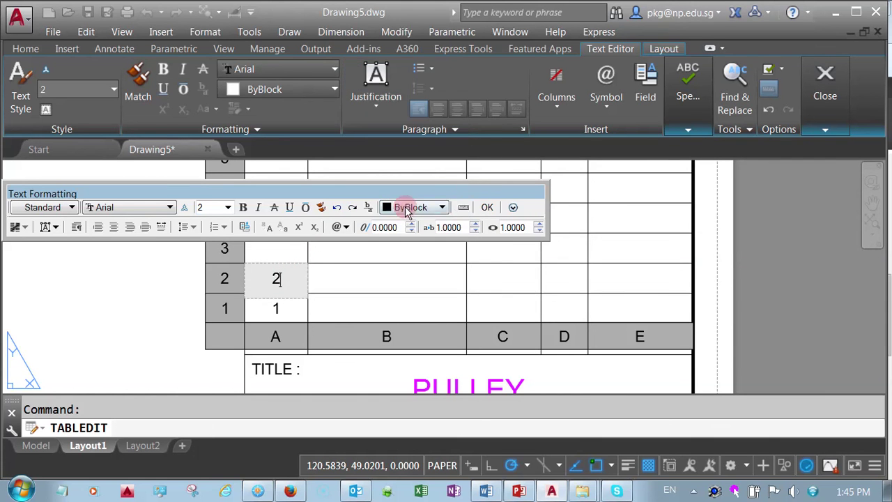
pyautogui.click(487, 207)
# Auto-fill the PT. NO. column from the cells containing 1 and 2 up to 6 in the topmost row.
pyautogui.scroll(-3, 404, 272)
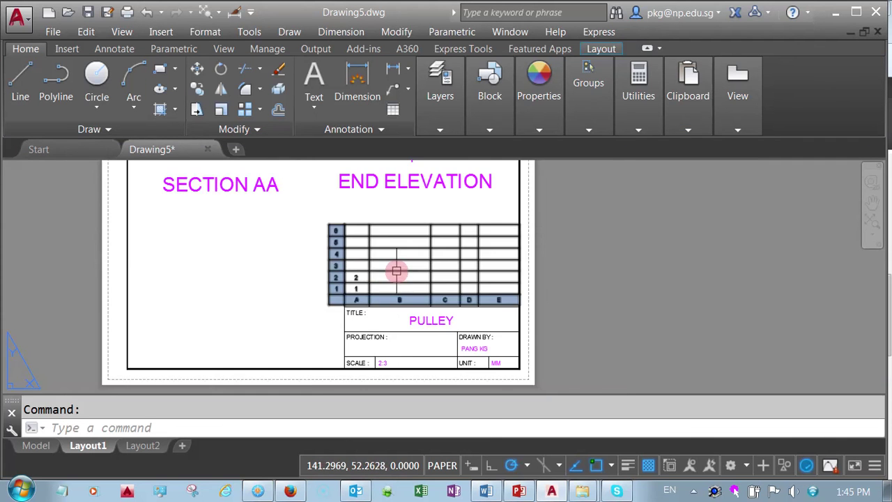
pyautogui.scroll(1, 374, 266)
pyautogui.scroll(1, 375, 267)
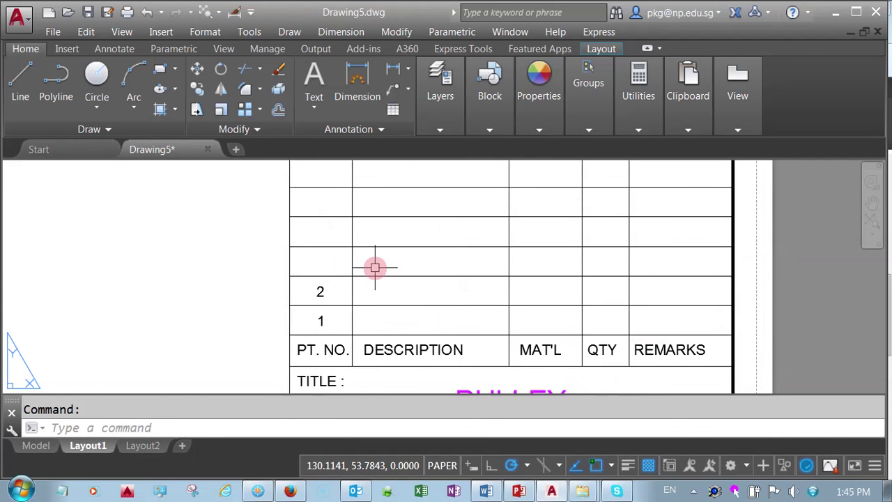
pyautogui.scroll(-2, 375, 267)
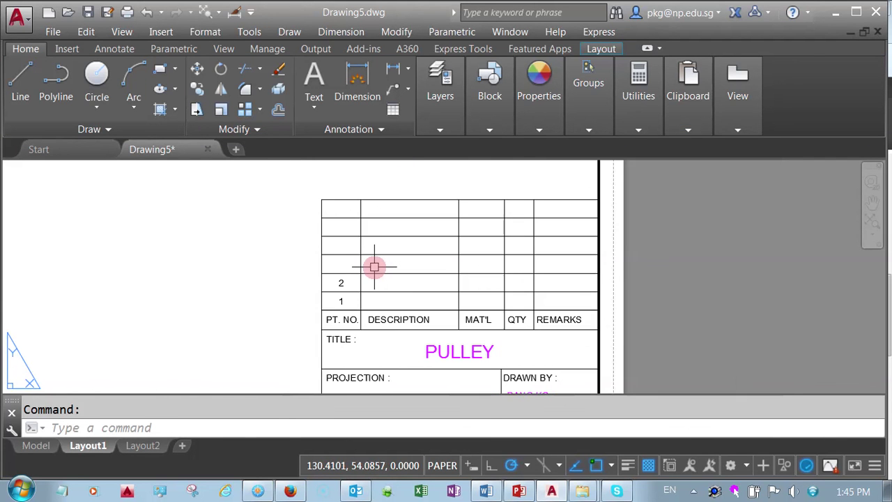
pyautogui.click(354, 300)
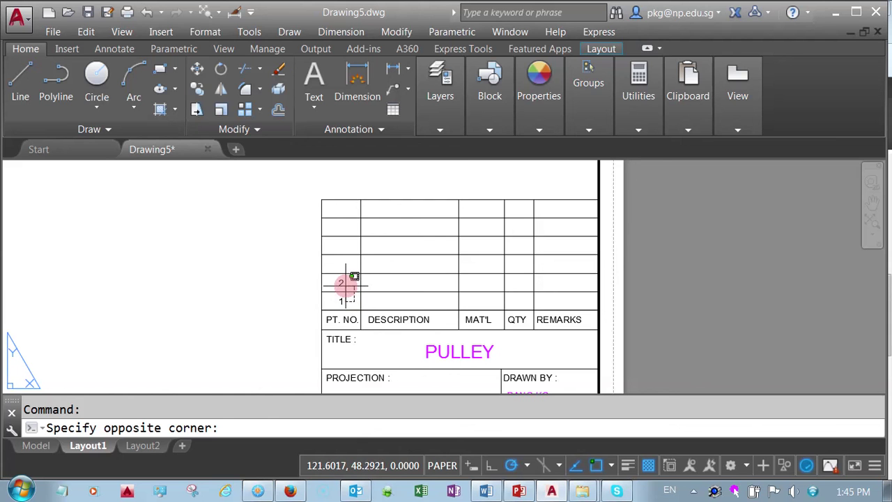
pyautogui.click(344, 284)
pyautogui.click(360, 274)
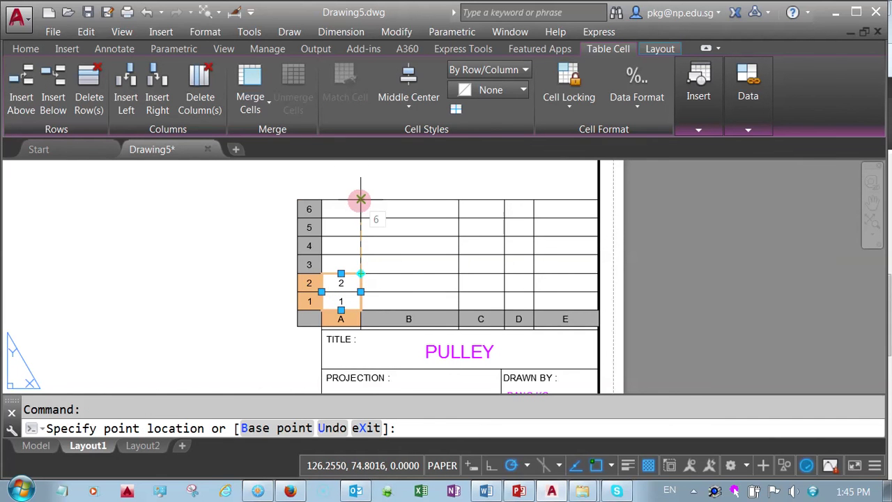
pyautogui.click(357, 202)
pyautogui.press('Escape')
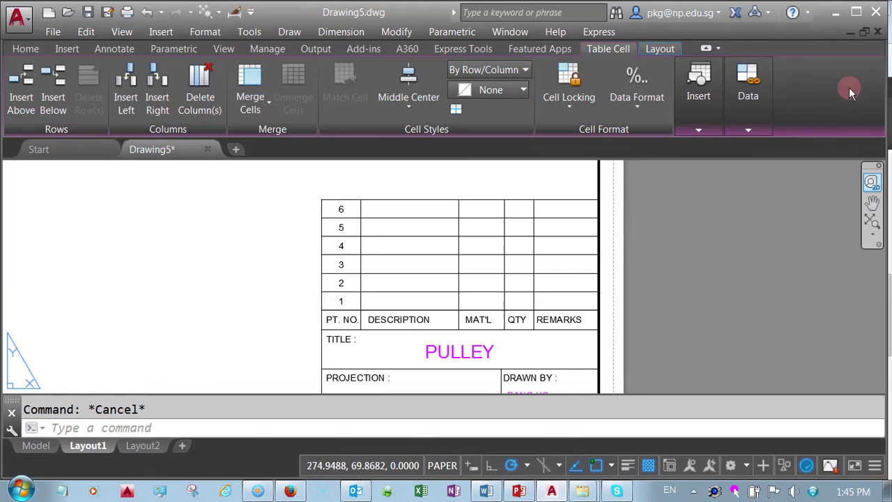
# Enter GUIDE PULLEY as the DESCRIPTION of part 1, with Middle Left justification.
pyautogui.doubleClick(405, 301)
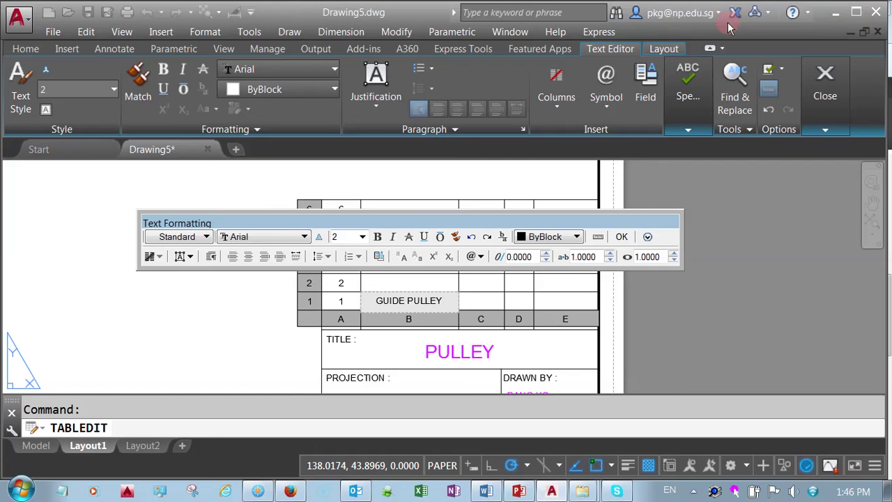
pyautogui.click(392, 115)
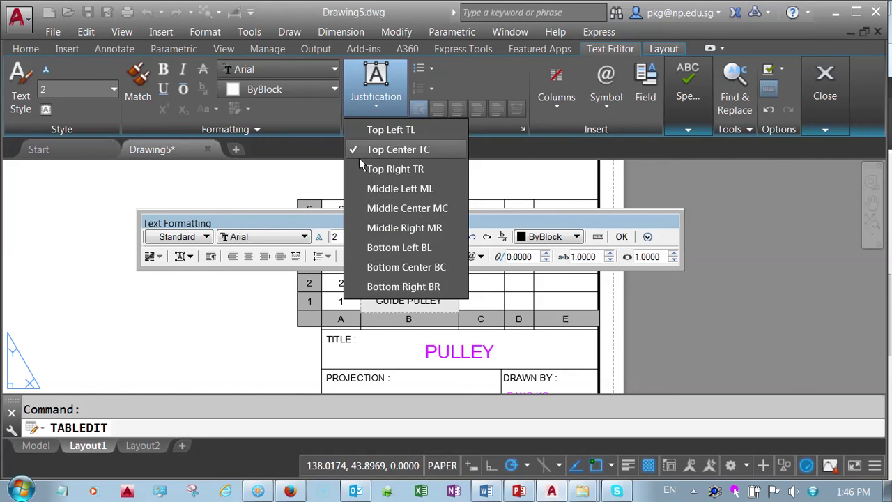
pyautogui.click(380, 194)
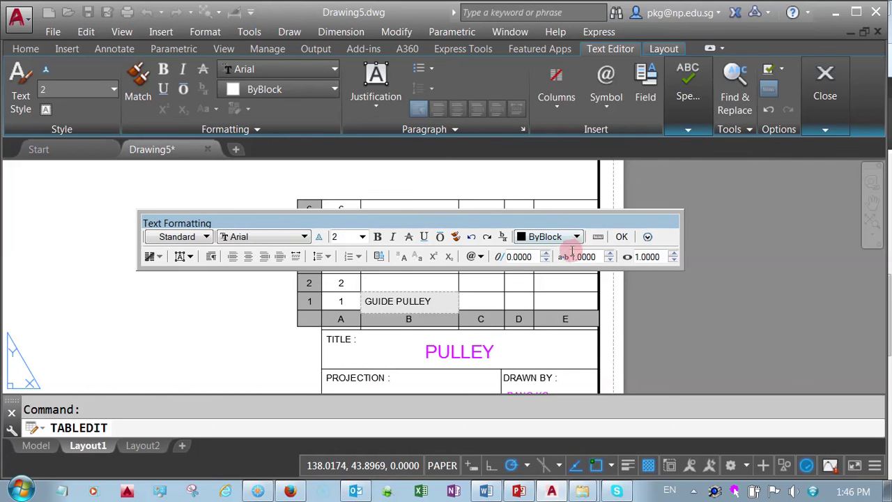
pyautogui.click(620, 237)
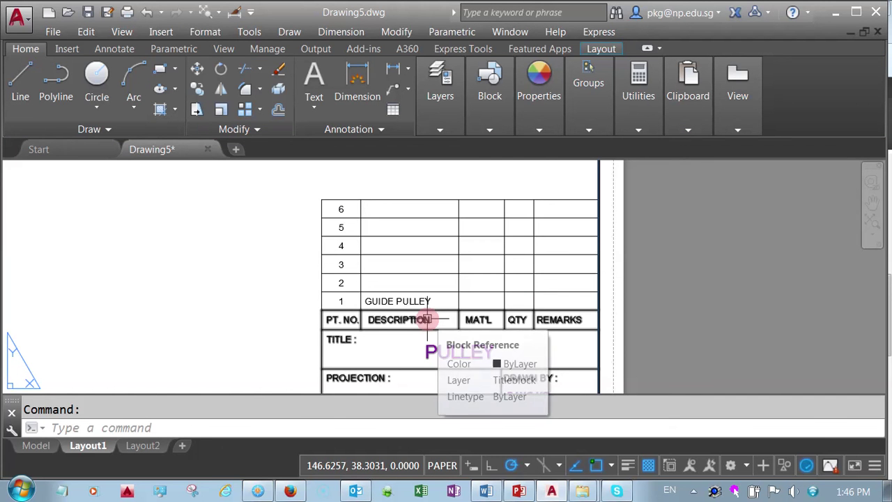
# Change the DESCRIPTION of part 1 to GUIDE BRACKET.
pyautogui.click(410, 301)
pyautogui.doubleClick(410, 301)
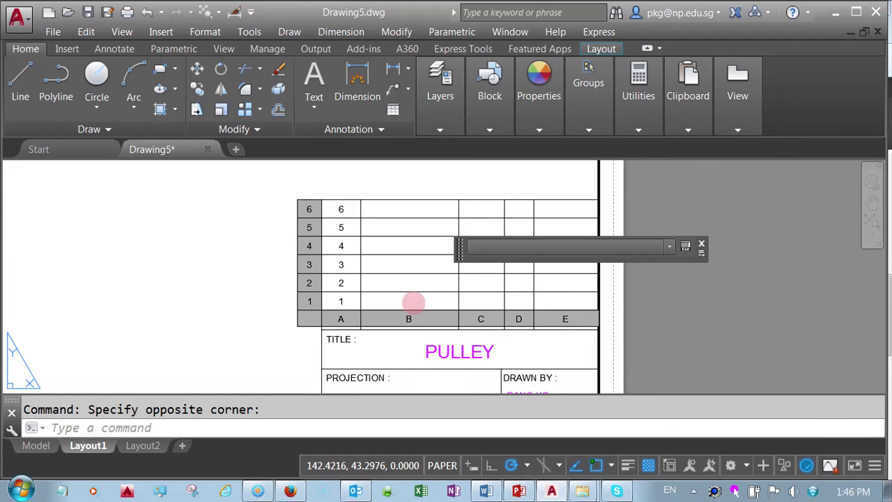
pyautogui.moveTo(427, 301); pyautogui.dragTo(401, 302)
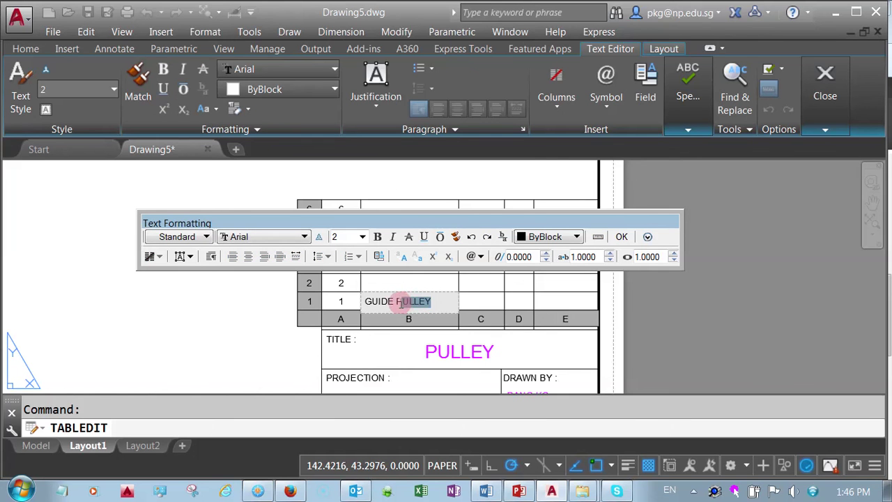
pyautogui.write('B')
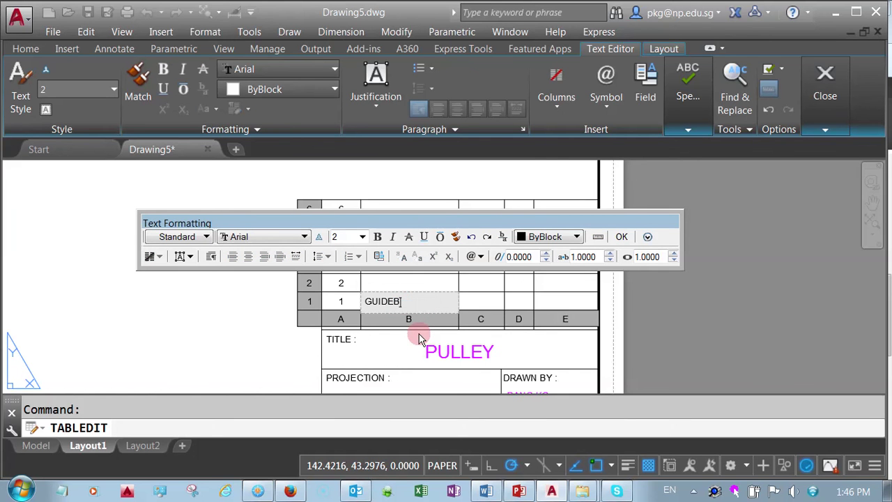
pyautogui.write('RACKET')
pyautogui.click(403, 307)
pyautogui.write('B')
pyautogui.press('Delete')
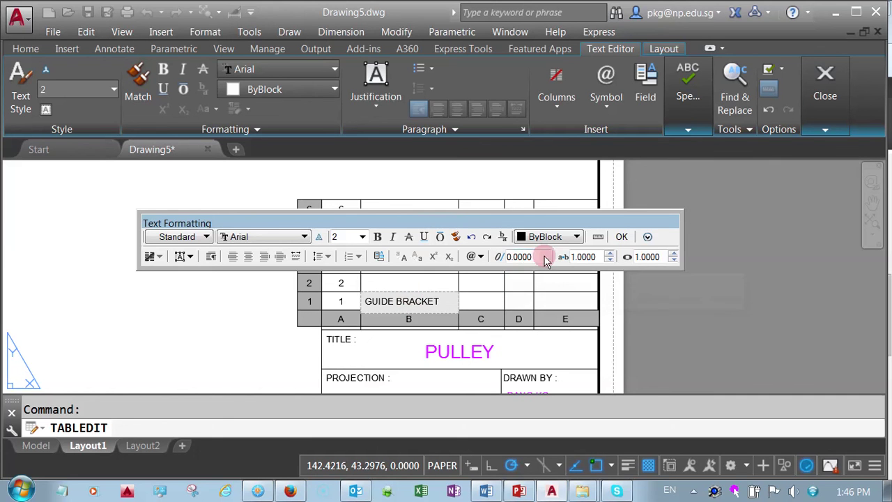
pyautogui.click(620, 236)
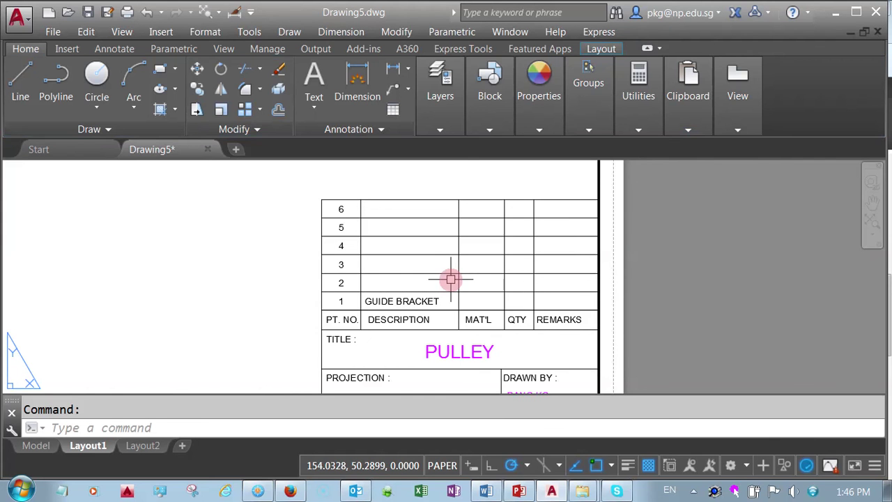
# Auto-fill the DESCRIPTION column with GUIDE BRACKET from part 1's cell up to part 6.
pyautogui.click(451, 301)
pyautogui.click(464, 284)
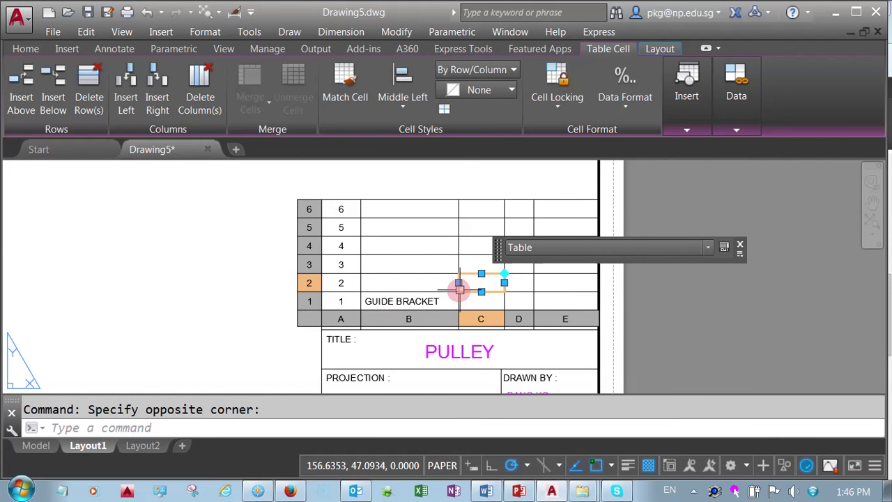
pyautogui.click(453, 297)
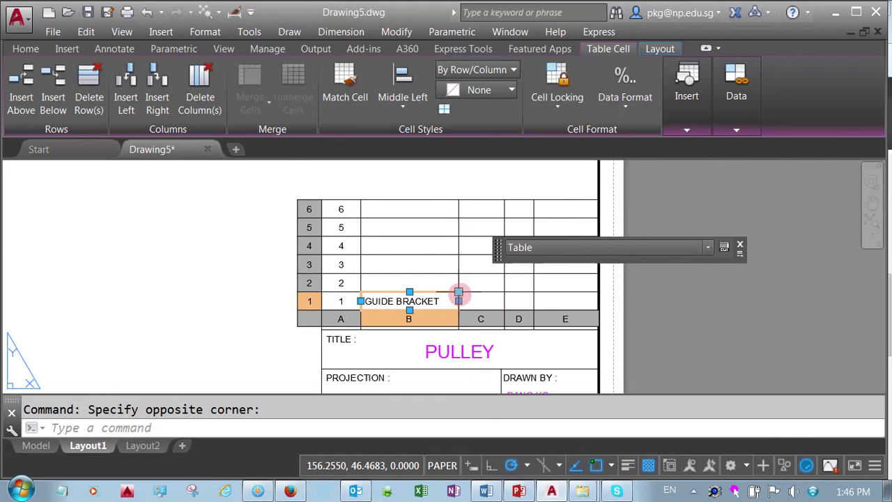
pyautogui.click(459, 292)
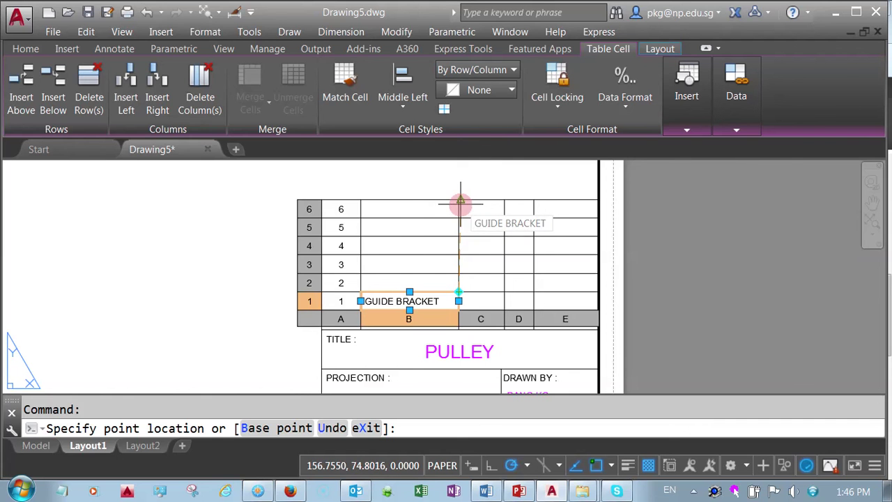
pyautogui.click(461, 203)
# Replace the DESCRIPTION text of part 2 with PULLEY.
pyautogui.doubleClick(439, 283)
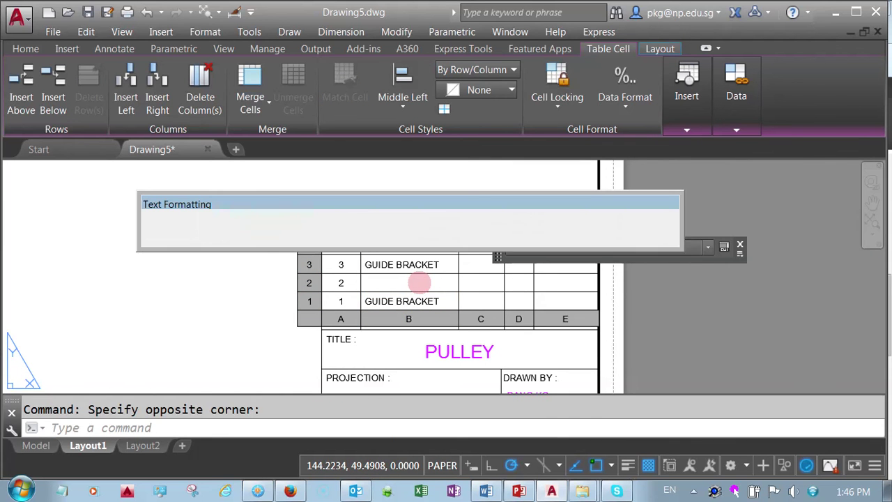
pyautogui.moveTo(442, 282); pyautogui.dragTo(359, 283)
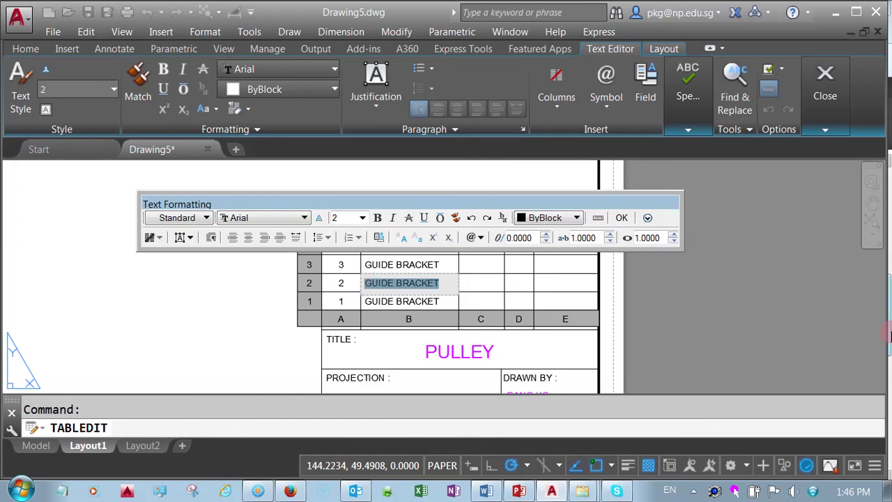
pyautogui.write('PULLEY')
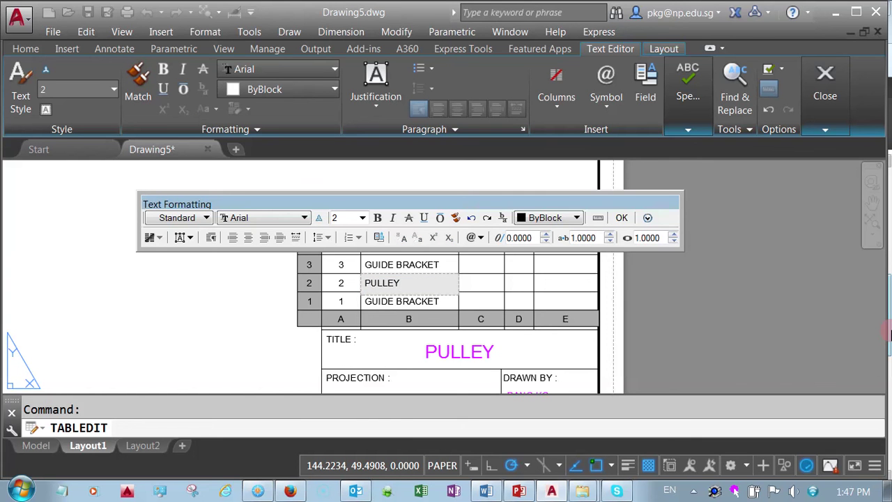
pyautogui.click(439, 264)
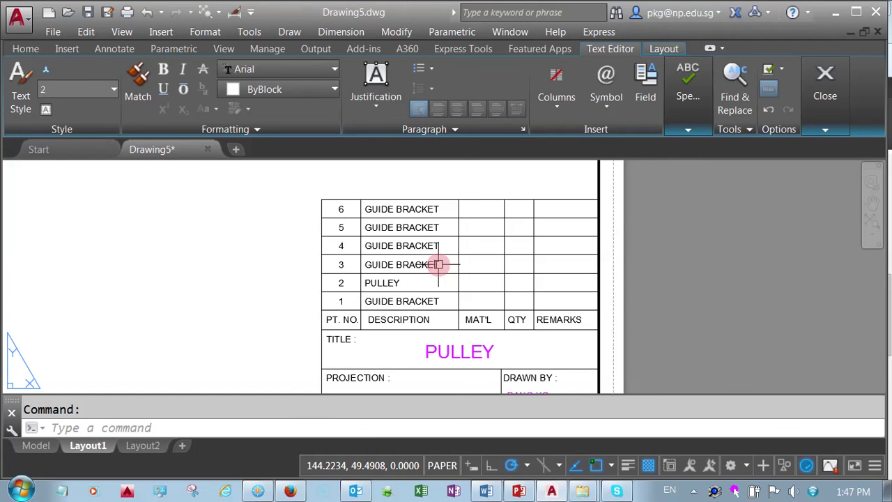
# Replace the DESCRIPTION text of part 3 with BUSH.
pyautogui.doubleClick(439, 264)
pyautogui.moveTo(441, 264); pyautogui.dragTo(356, 267)
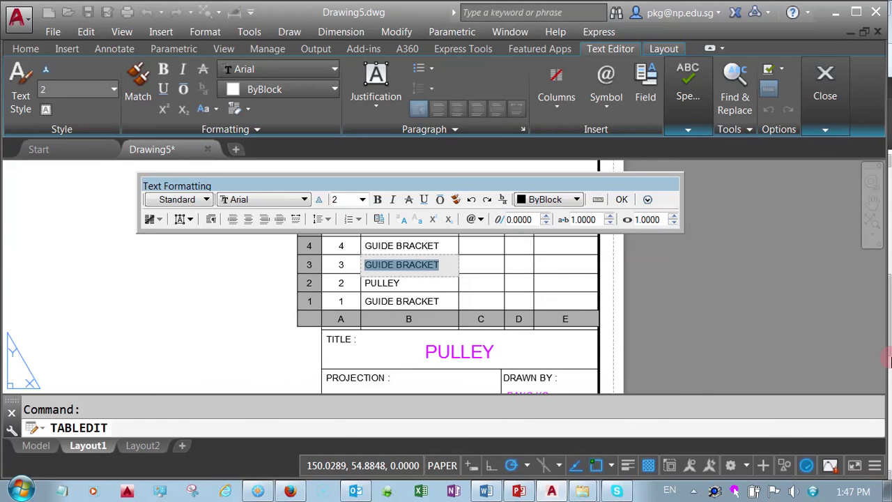
pyautogui.write('BUSH')
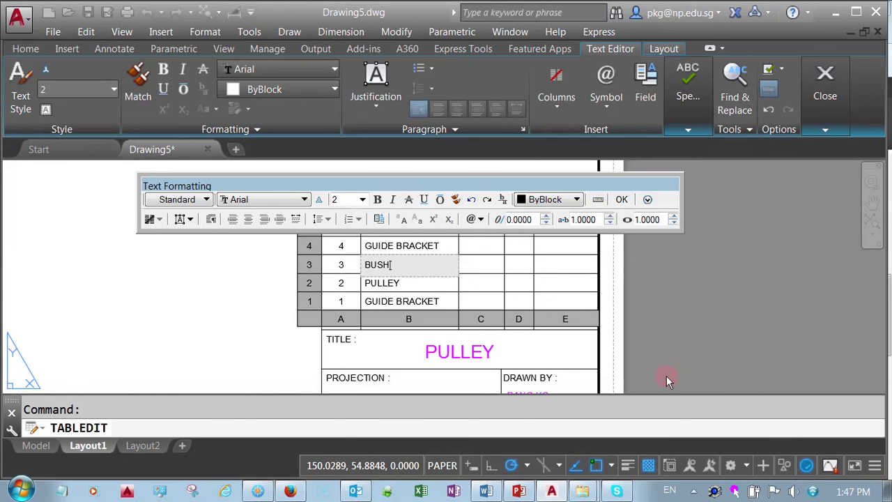
pyautogui.click(416, 240)
# Replace the DESCRIPTION text of part 4 with SPINDLE.
pyautogui.click(422, 253)
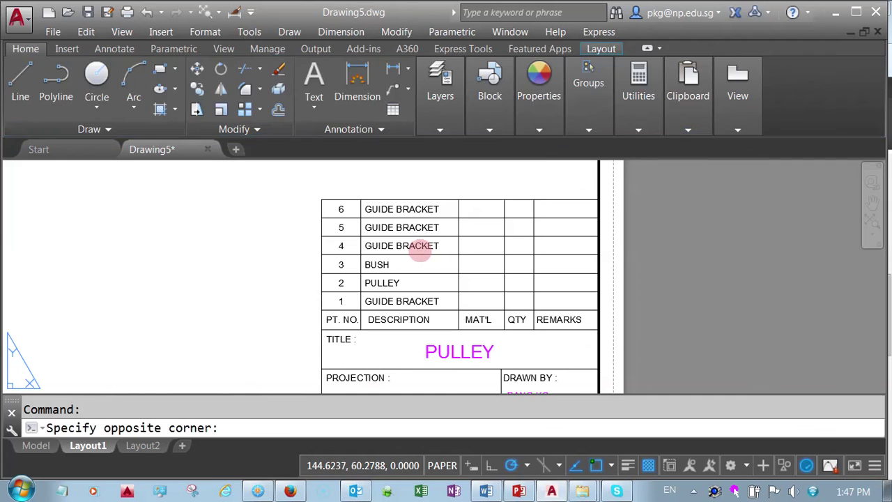
pyautogui.doubleClick(421, 252)
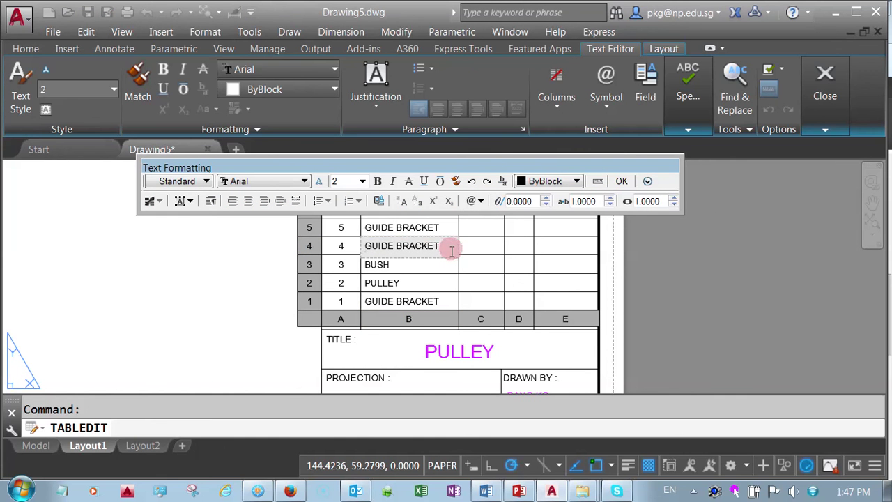
pyautogui.moveTo(451, 251); pyautogui.dragTo(352, 246)
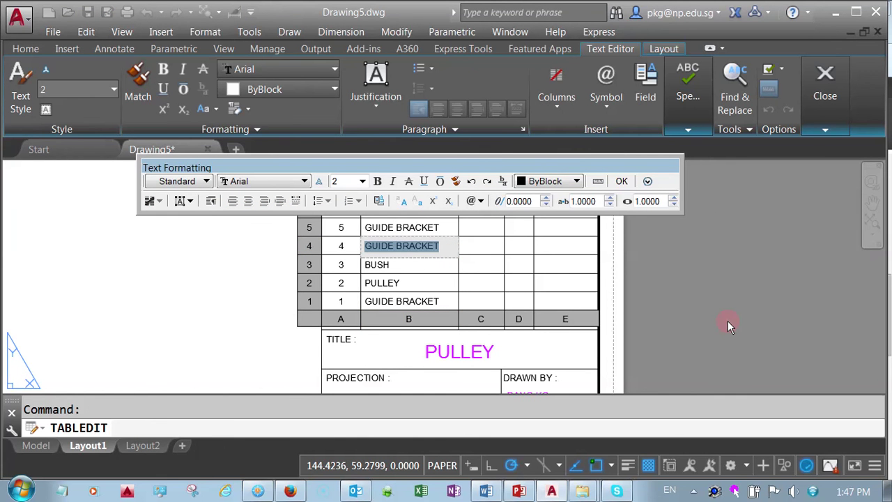
pyautogui.write('SPINDLE')
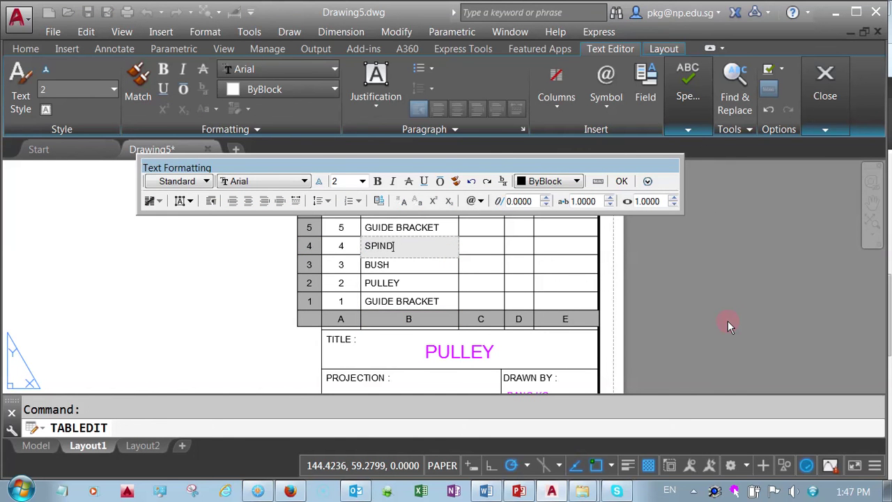
# Replace the DESCRIPTION text of part 5 with NUT.
pyautogui.click(419, 228)
pyautogui.doubleClick(422, 228)
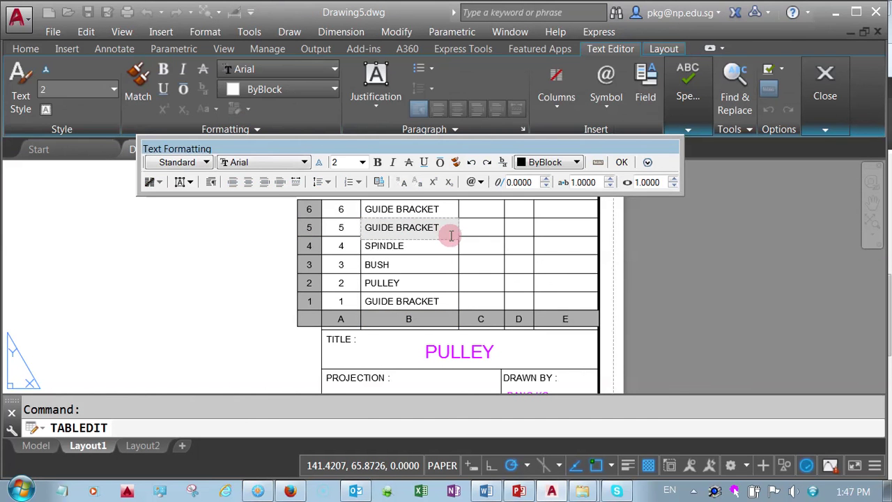
pyautogui.tripleClick(428, 229)
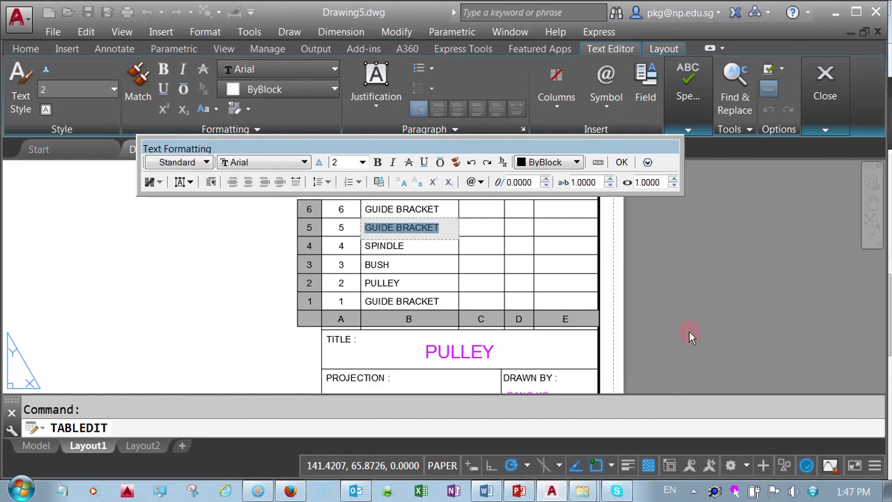
pyautogui.write('NUT')
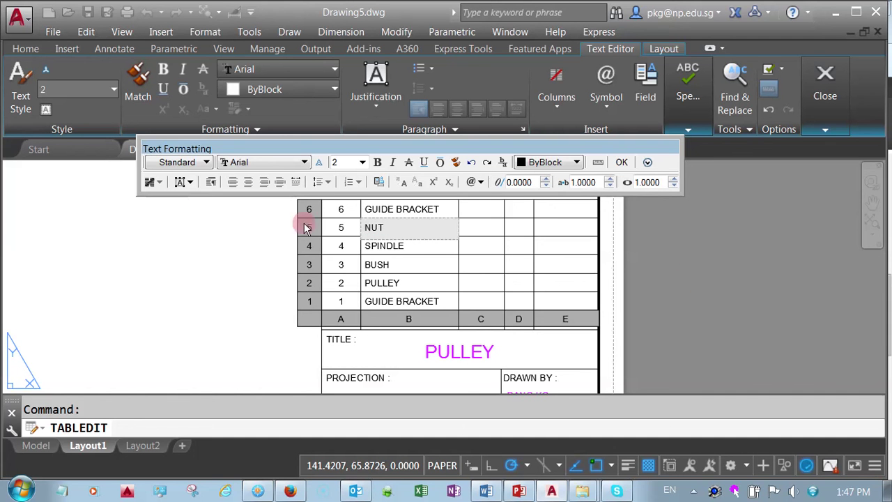
# Replace the DESCRIPTION text of part 6 with WASHER and finish editing the cell.
pyautogui.click(380, 212)
pyautogui.click(376, 208)
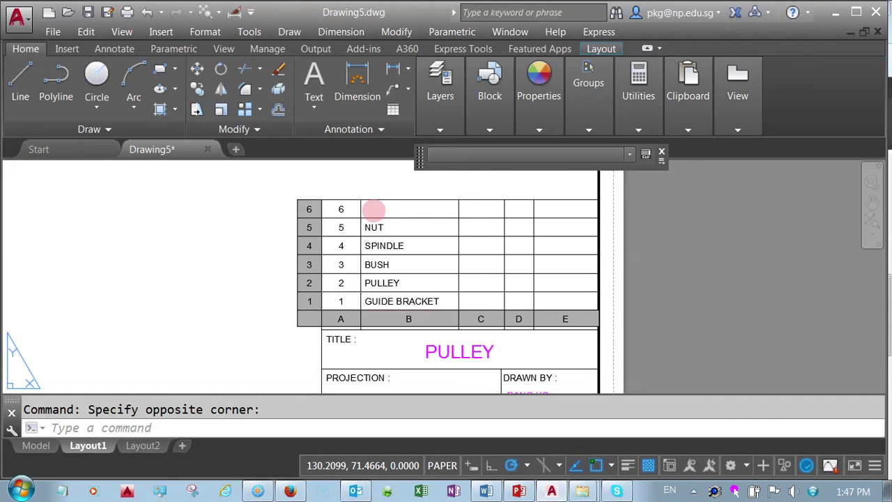
pyautogui.doubleClick(427, 211)
pyautogui.moveTo(441, 208); pyautogui.dragTo(335, 212)
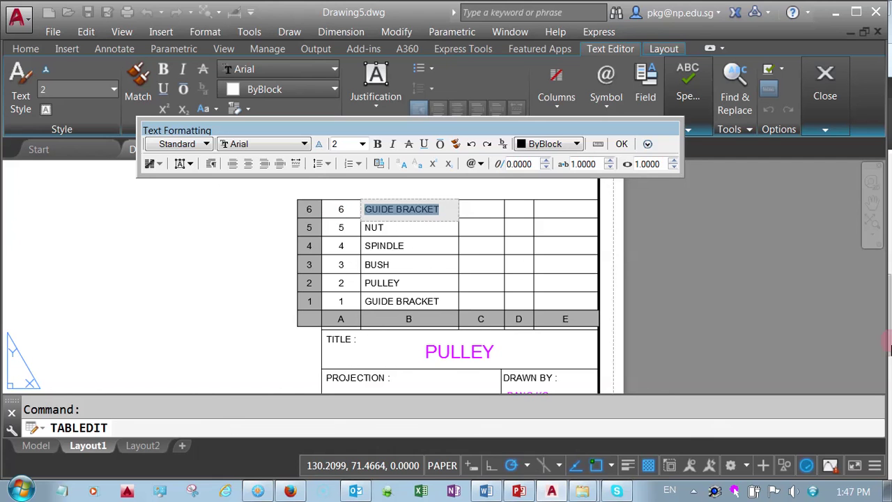
pyautogui.write('W')
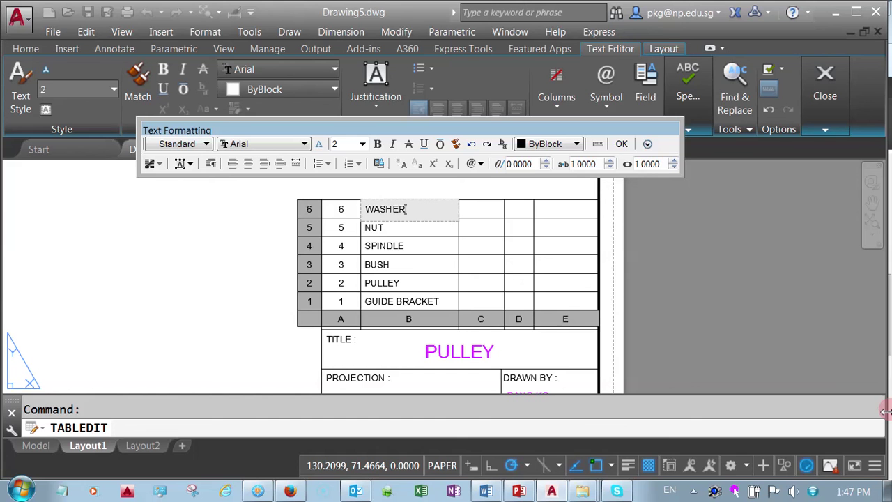
pyautogui.write('ASHER')
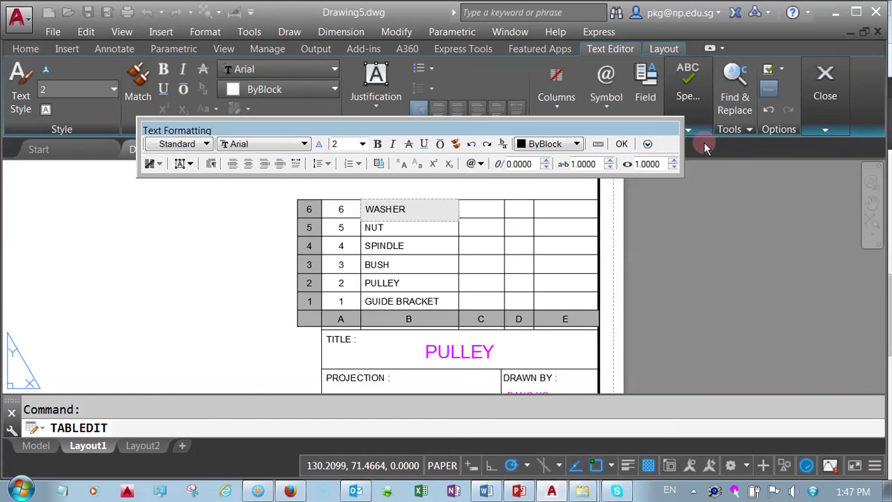
pyautogui.click(622, 143)
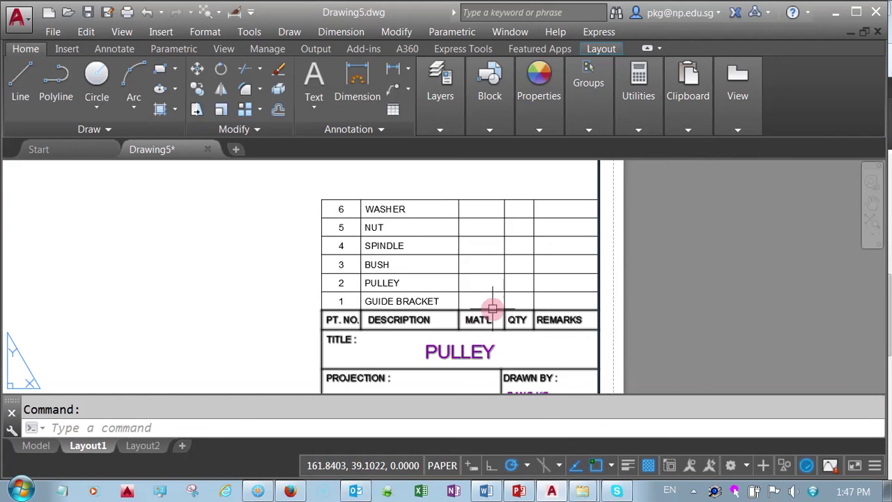
# Enter 1 as the QTY of part 1 and justify the text Middle Center.
pyautogui.click(516, 300)
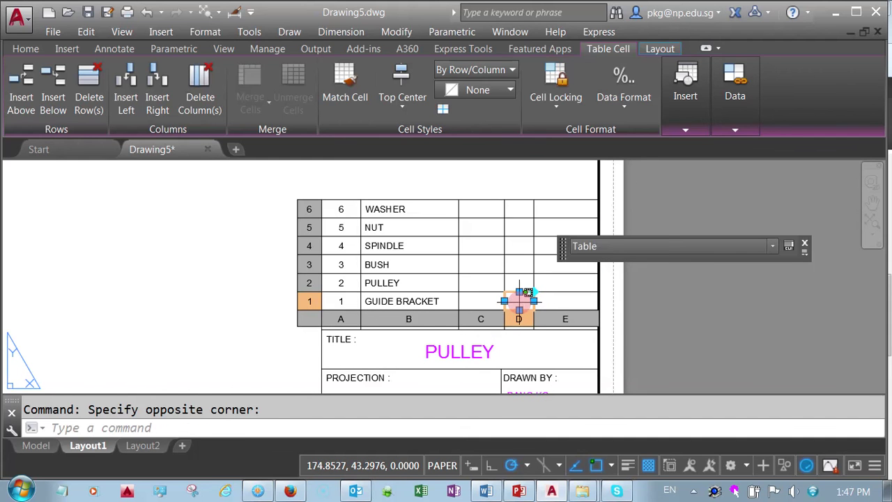
pyautogui.doubleClick(520, 301)
pyautogui.write('1')
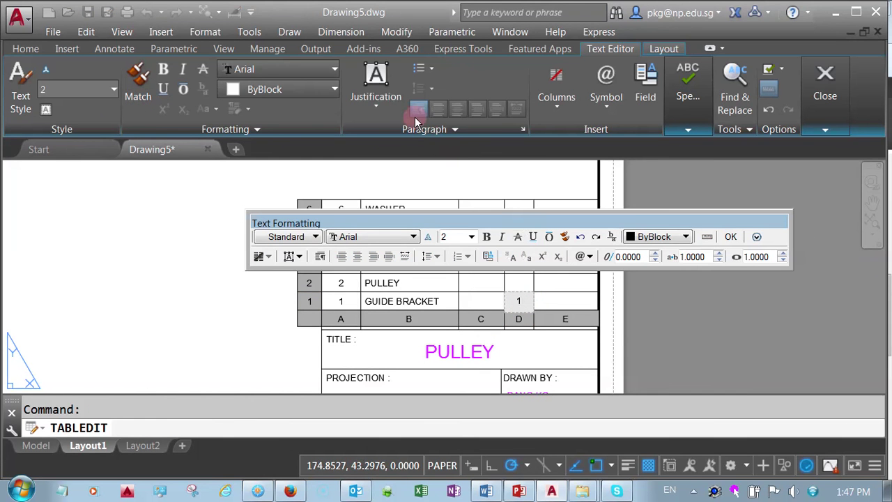
pyautogui.click(392, 108)
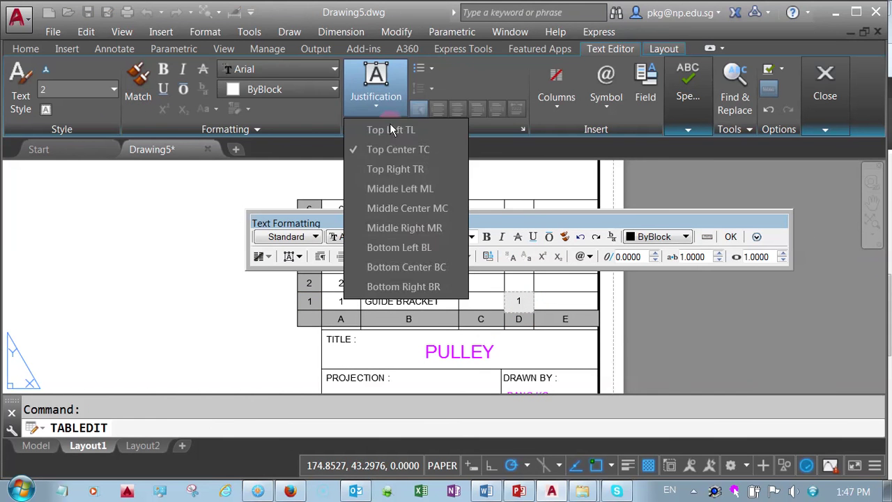
pyautogui.click(395, 208)
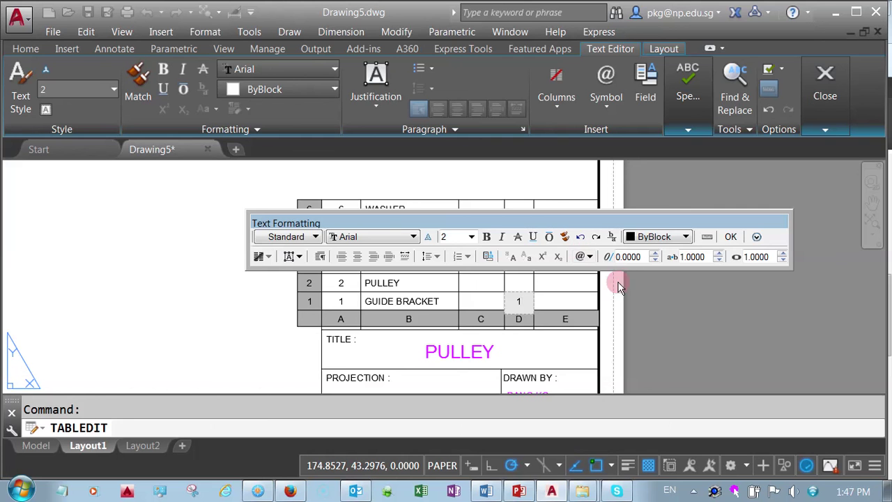
pyautogui.click(725, 241)
# Auto-fill the QTY column from part 1's cell up to part 6 with the value 1.
pyautogui.click(522, 301)
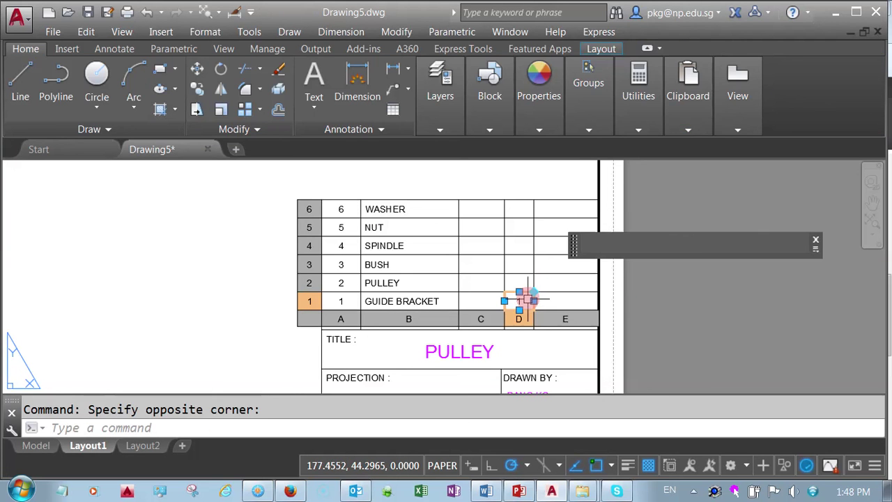
pyautogui.click(534, 292)
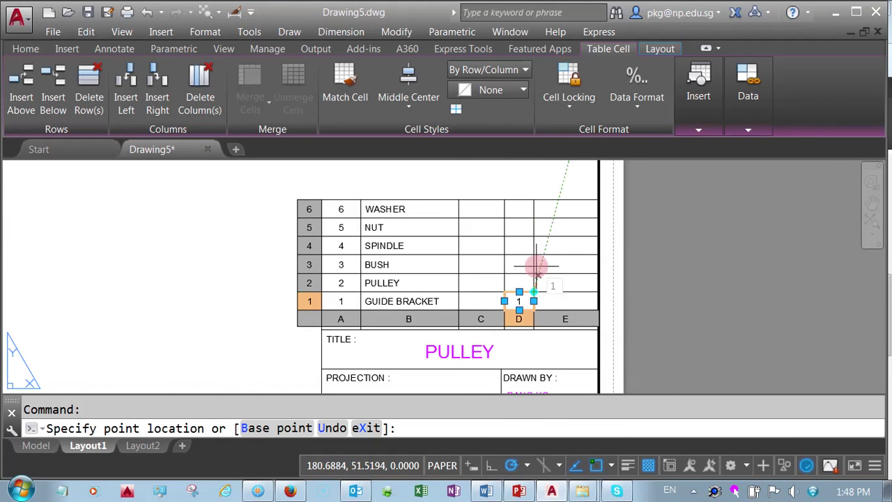
pyautogui.click(533, 201)
pyautogui.press('Escape')
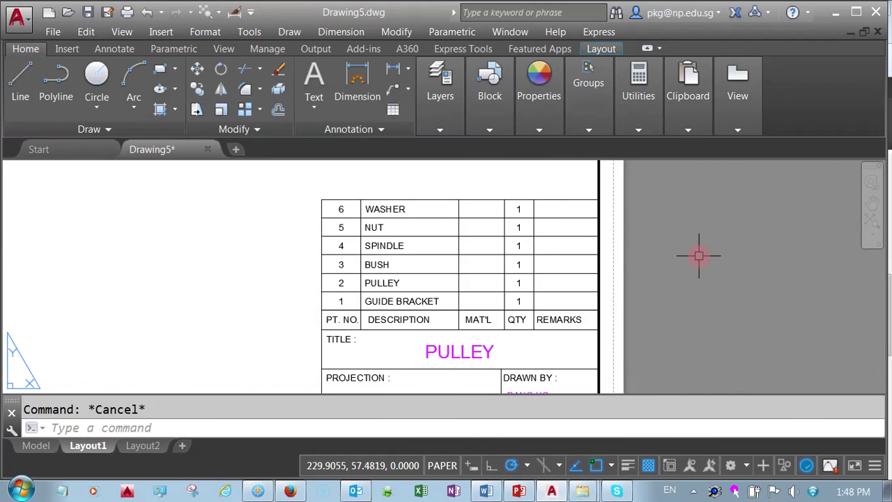
# Draw a circle of radius 2 in the title block's PROJECTION box, near its border with the DRAWN BY box.
pyautogui.moveTo(553, 369); pyautogui.dragTo(550, 312, button='middle')
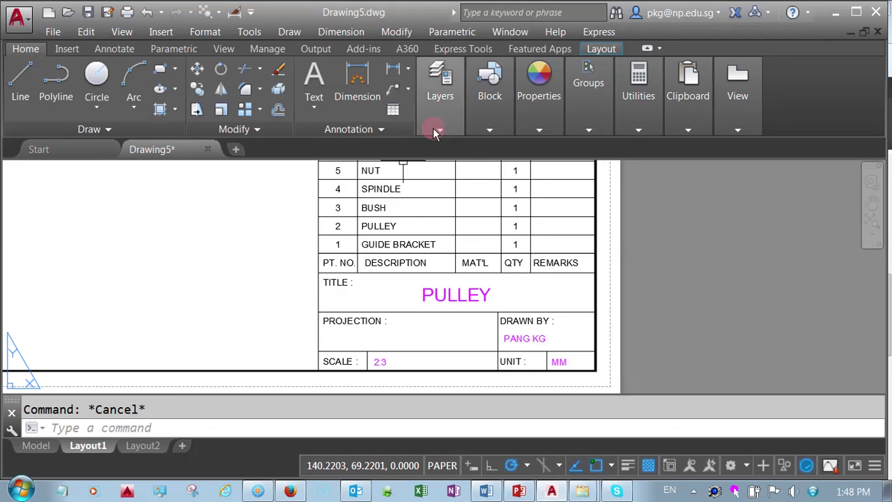
pyautogui.click(95, 114)
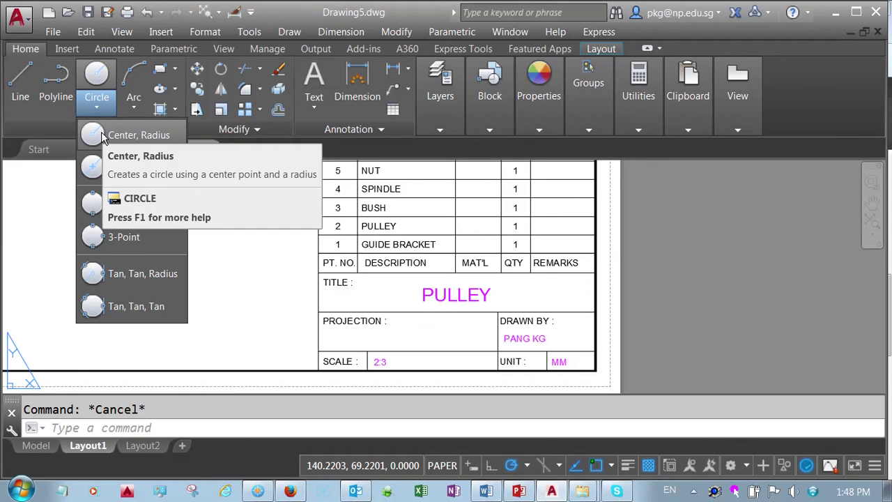
pyautogui.click(101, 135)
pyautogui.scroll(3, 472, 343)
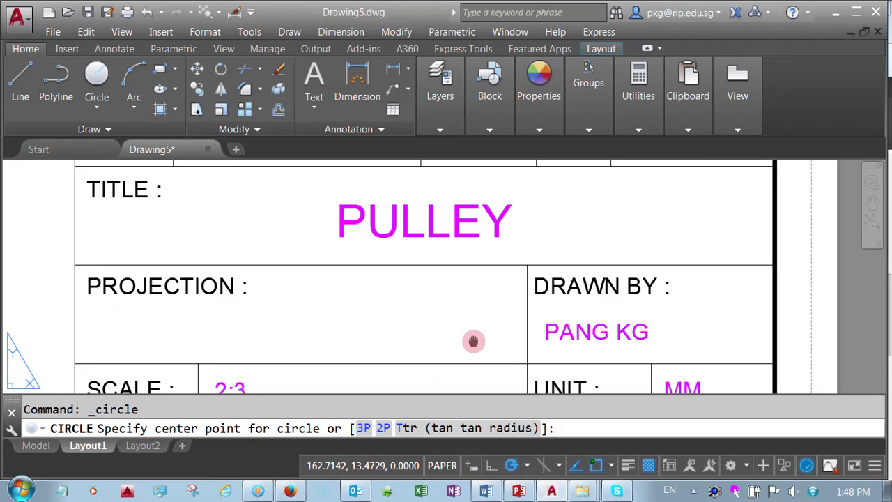
pyautogui.moveTo(474, 341); pyautogui.dragTo(472, 305, button='middle')
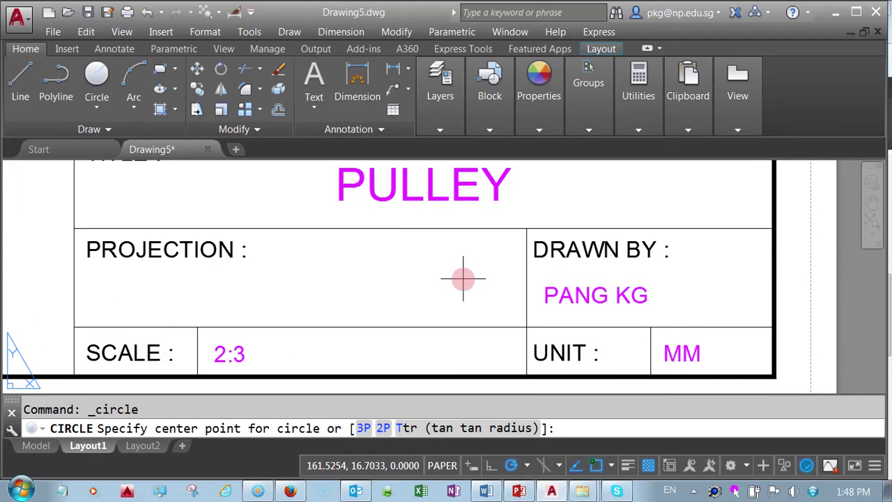
pyautogui.click(455, 280)
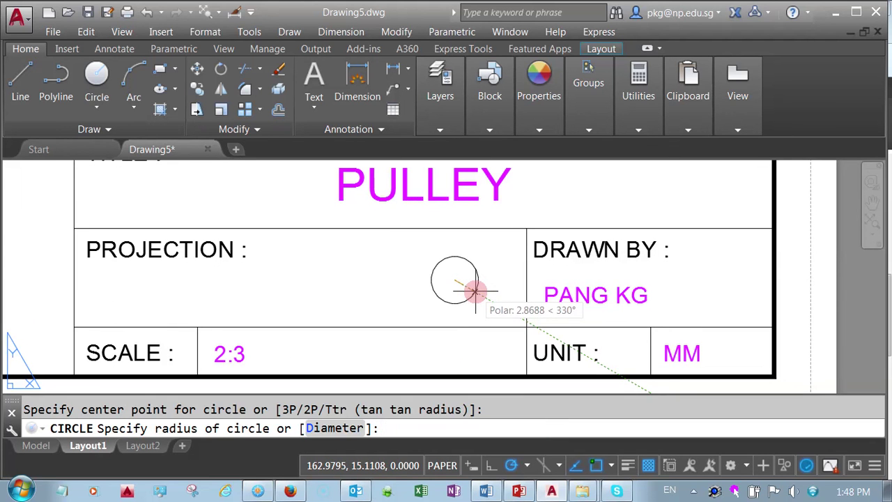
pyautogui.write('2')
pyautogui.press('Return')
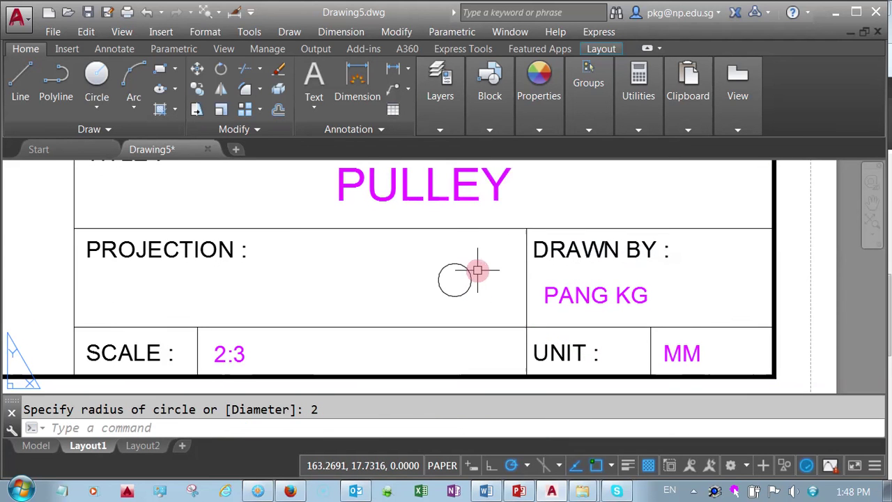
pyautogui.rightClick(478, 276)
pyautogui.press('Escape')
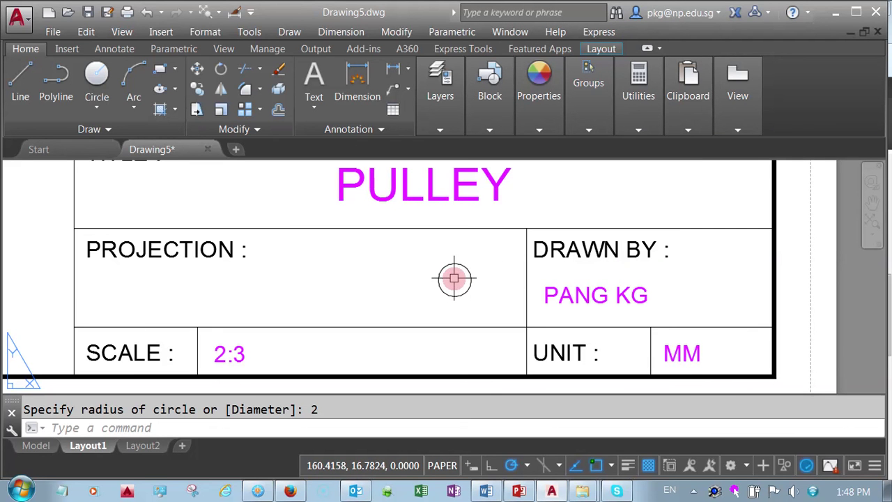
# Draw a concentric circle of radius 4 around the small circle in the PROJECTION box.
pyautogui.click(113, 113)
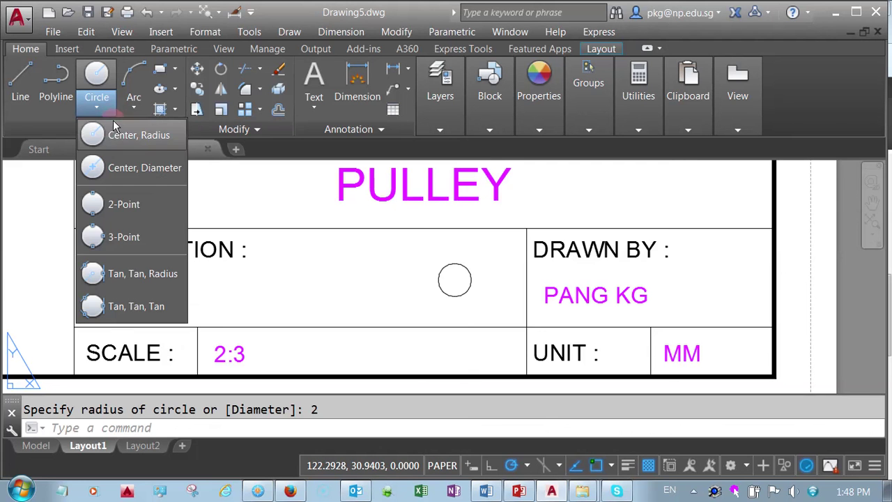
pyautogui.click(115, 137)
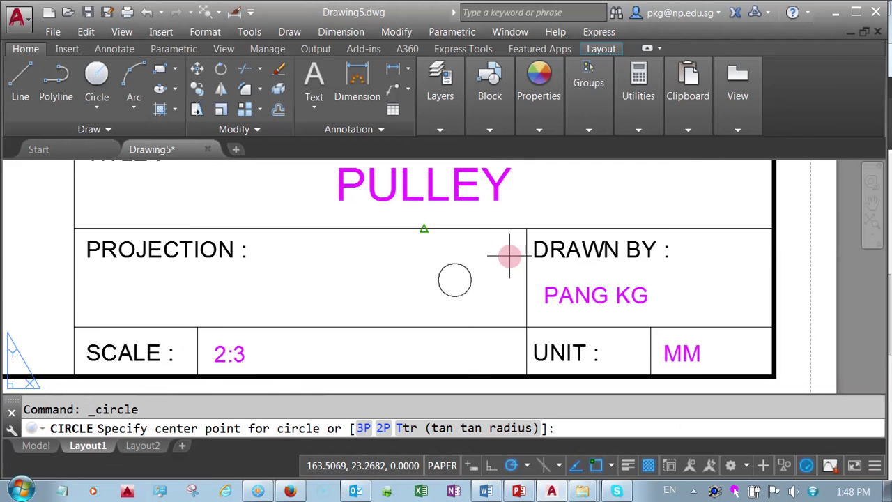
pyautogui.click(455, 280)
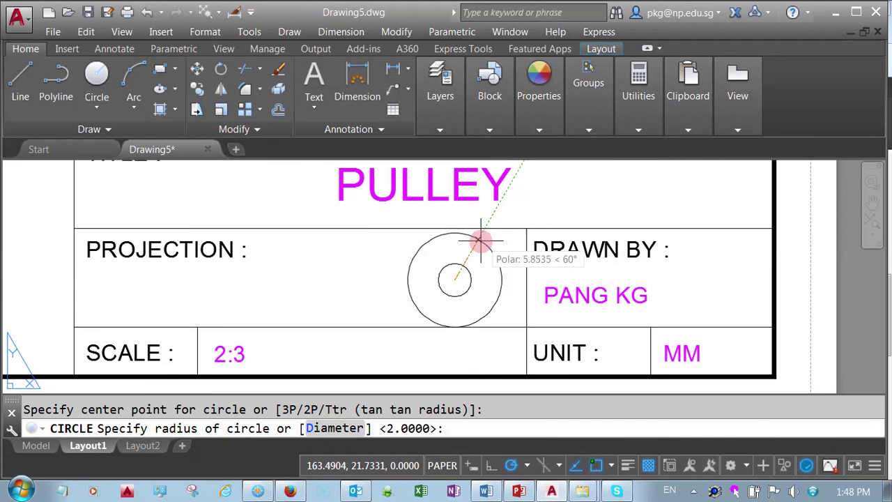
pyautogui.write('4')
pyautogui.press('Return')
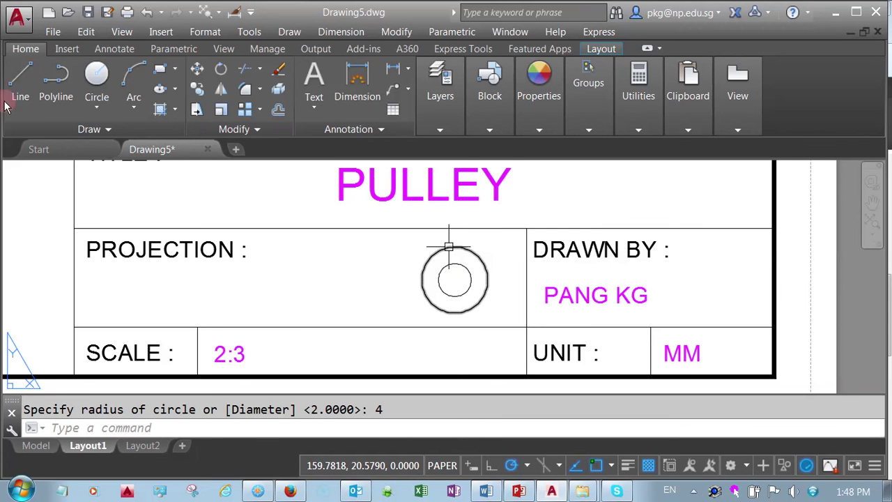
# Draw a closed trapezoid left of the circles, aligning its short left side with the inner circle's quadrants and its long right side with the outer's.
pyautogui.click(20, 76)
pyautogui.moveTo(454, 265)
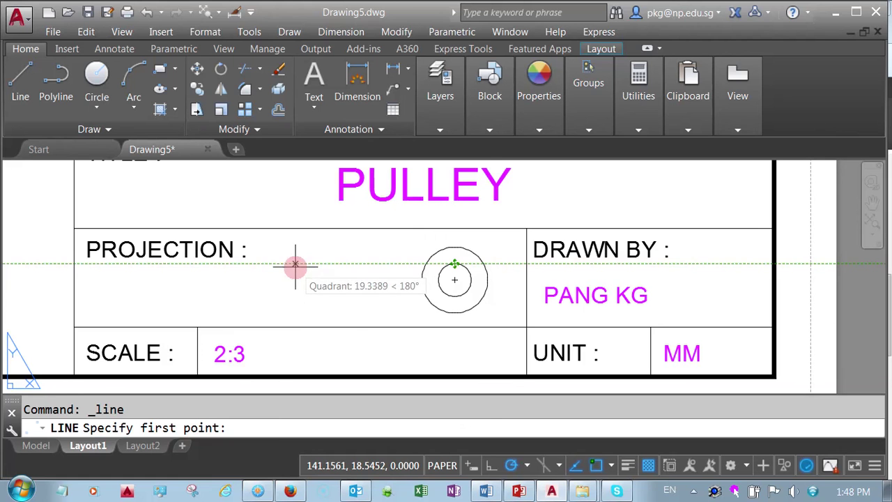
pyautogui.click(296, 264)
pyautogui.moveTo(454, 295)
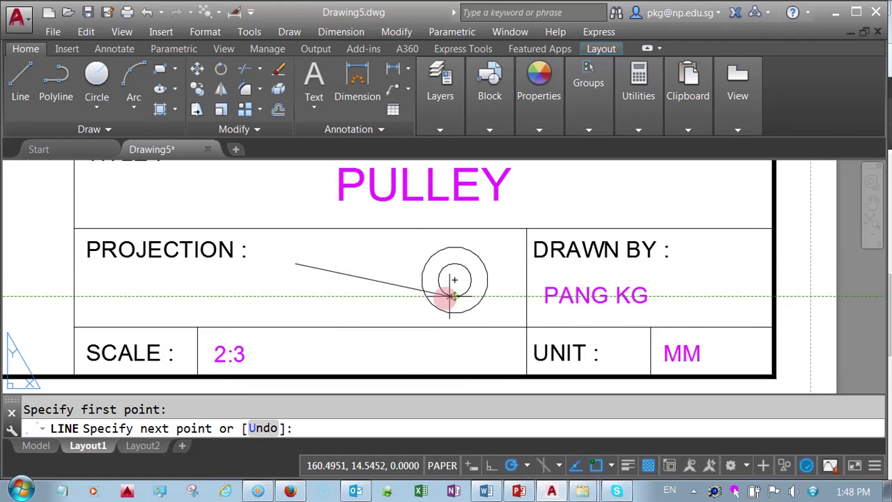
pyautogui.click(296, 295)
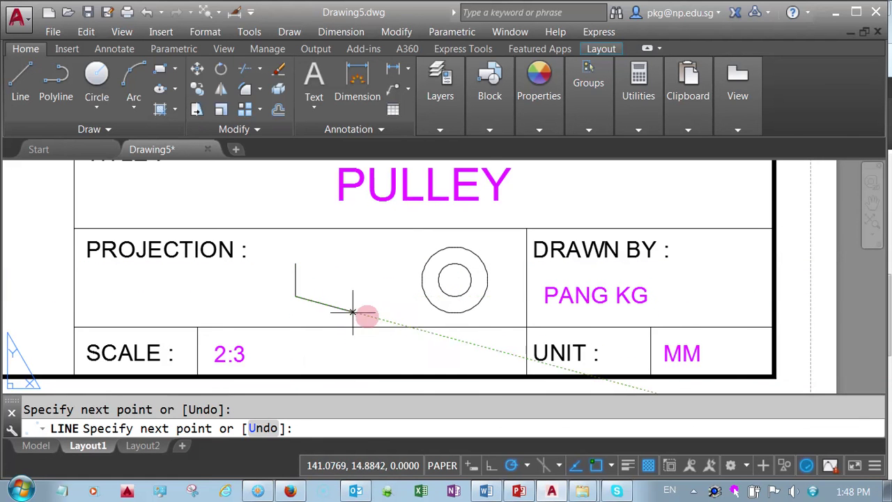
pyautogui.click(398, 312)
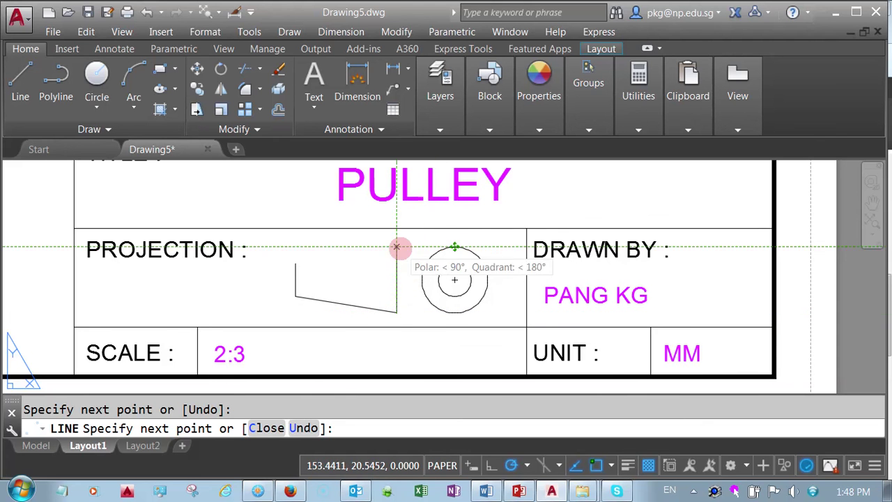
pyautogui.click(398, 247)
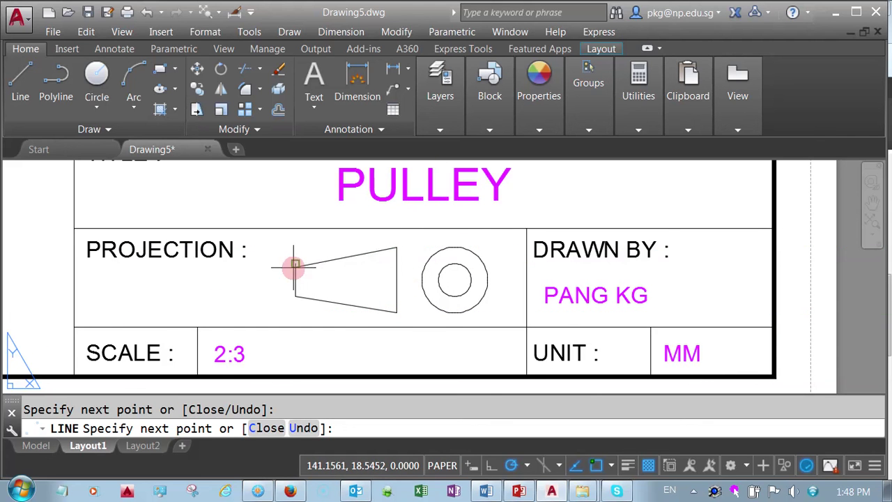
pyautogui.rightClick(302, 270)
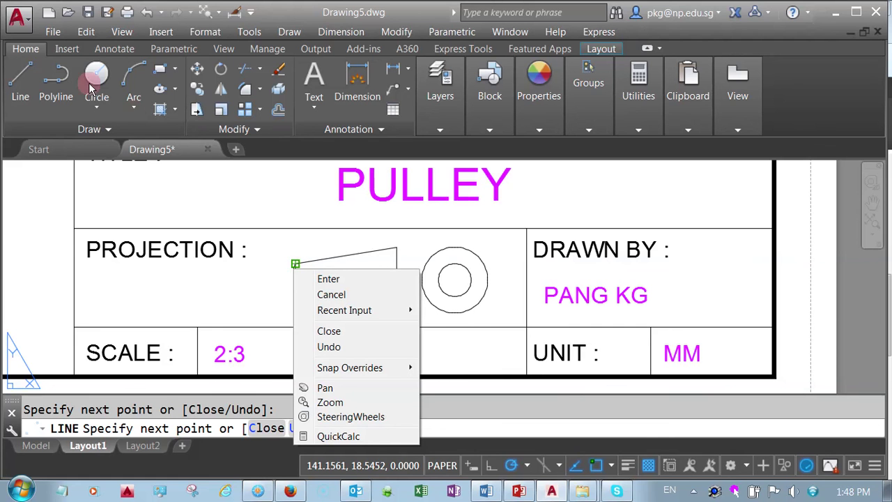
pyautogui.click(327, 295)
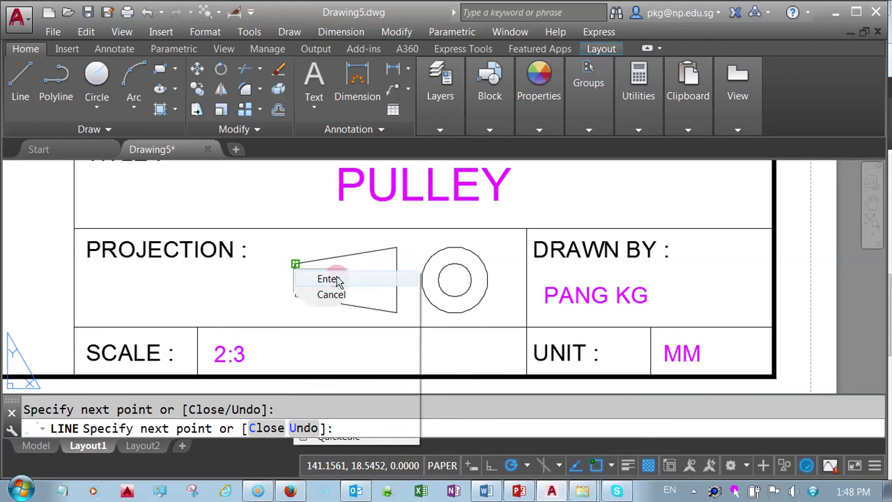
# Draw a horizontal centre line through the trapezoid and both circles, extending beyond them on each side.
pyautogui.click(22, 91)
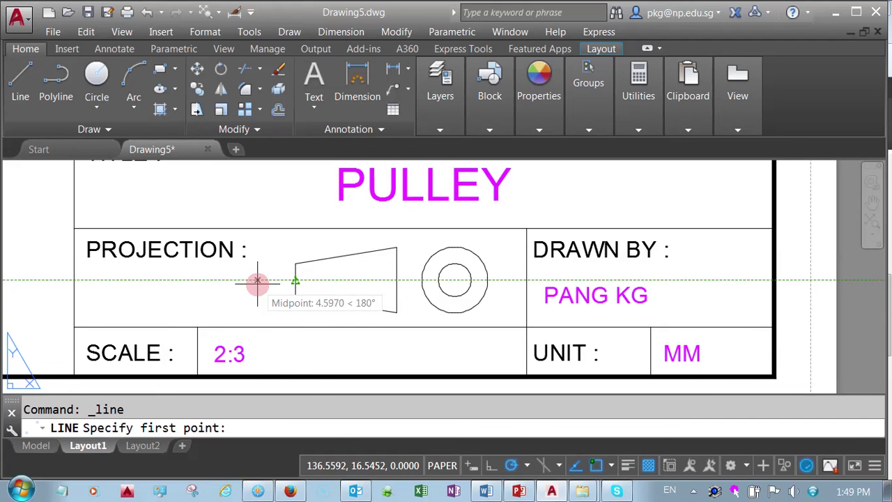
pyautogui.click(263, 279)
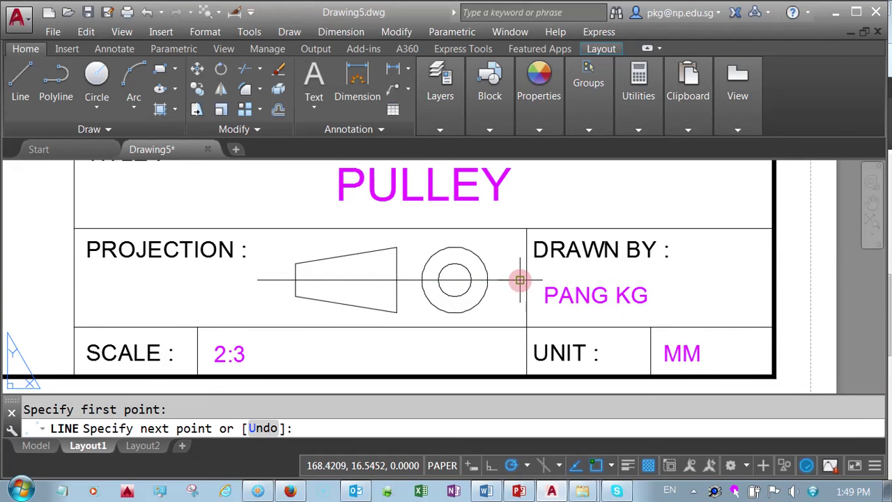